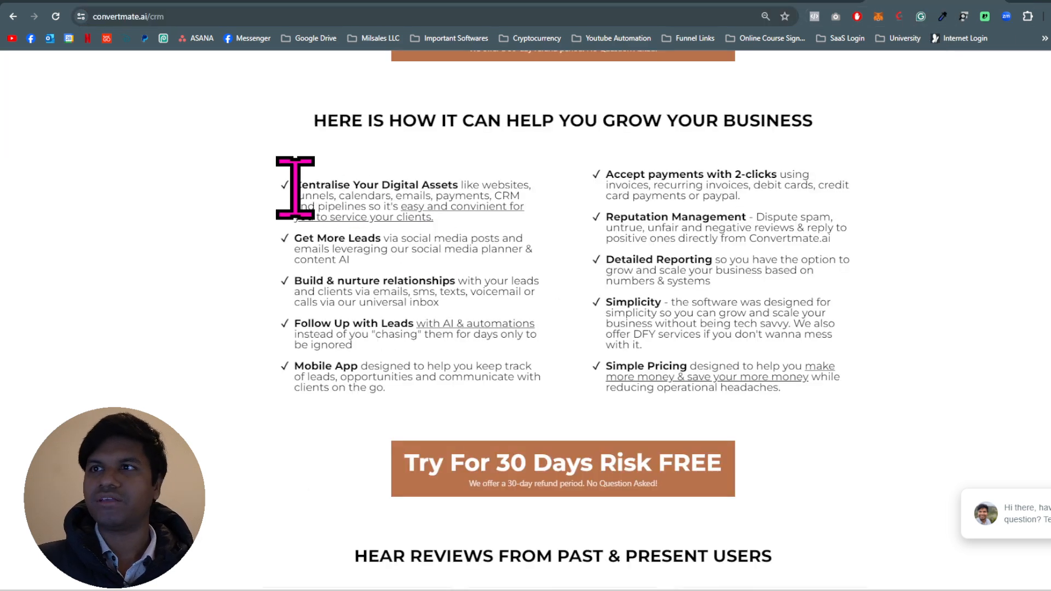
Review the business growth benefits listed on the ConvertMate CRM page, from centralised digital assets to lead follow-up.
left_click_drag(294, 184, 452, 185)
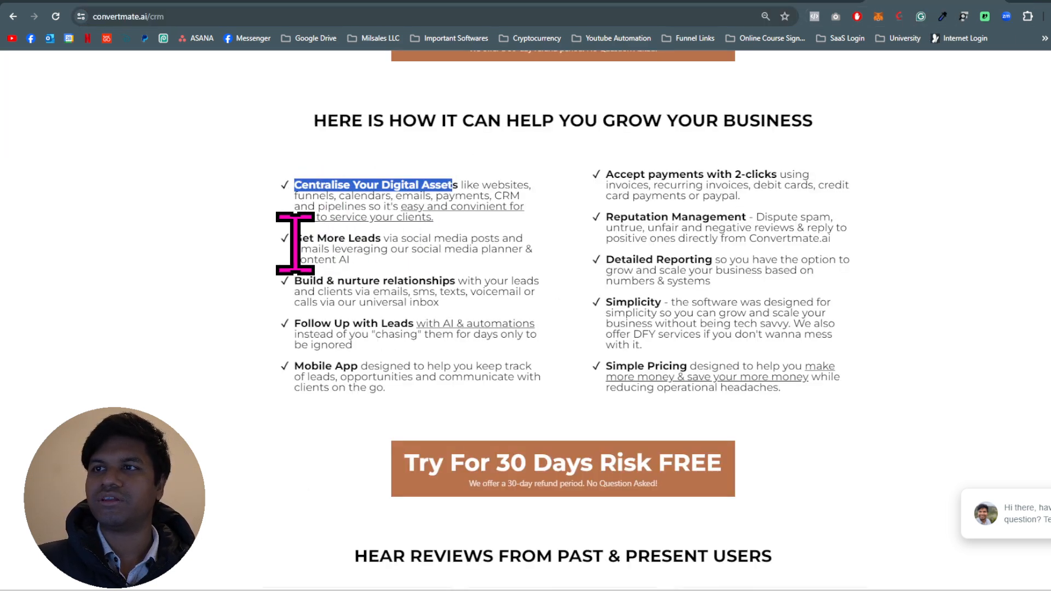
left_click_drag(296, 240, 404, 250)
left_click_drag(302, 283, 469, 293)
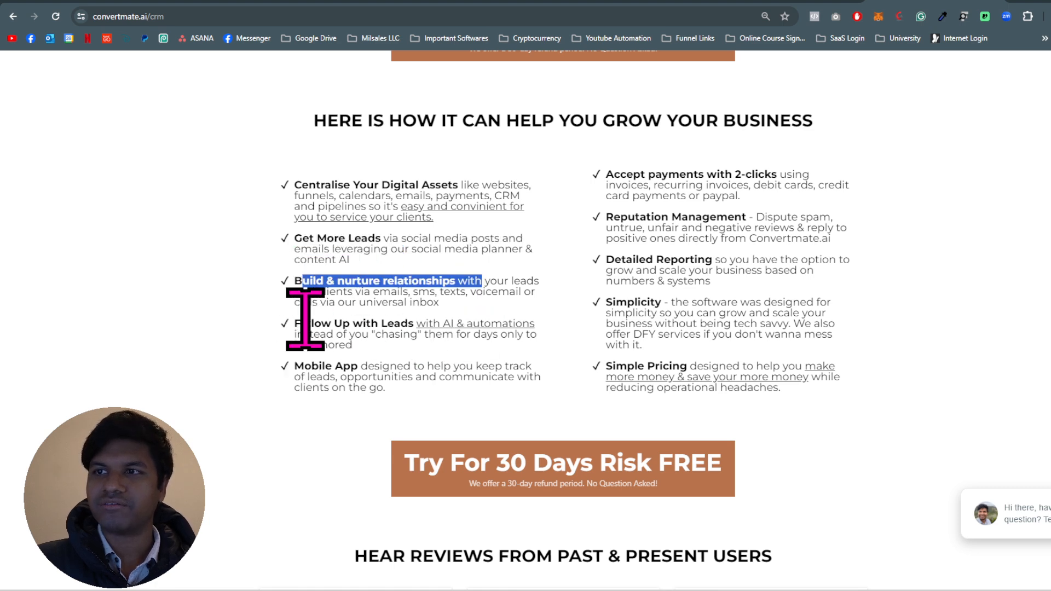
left_click_drag(305, 301, 437, 312)
left_click(568, 211)
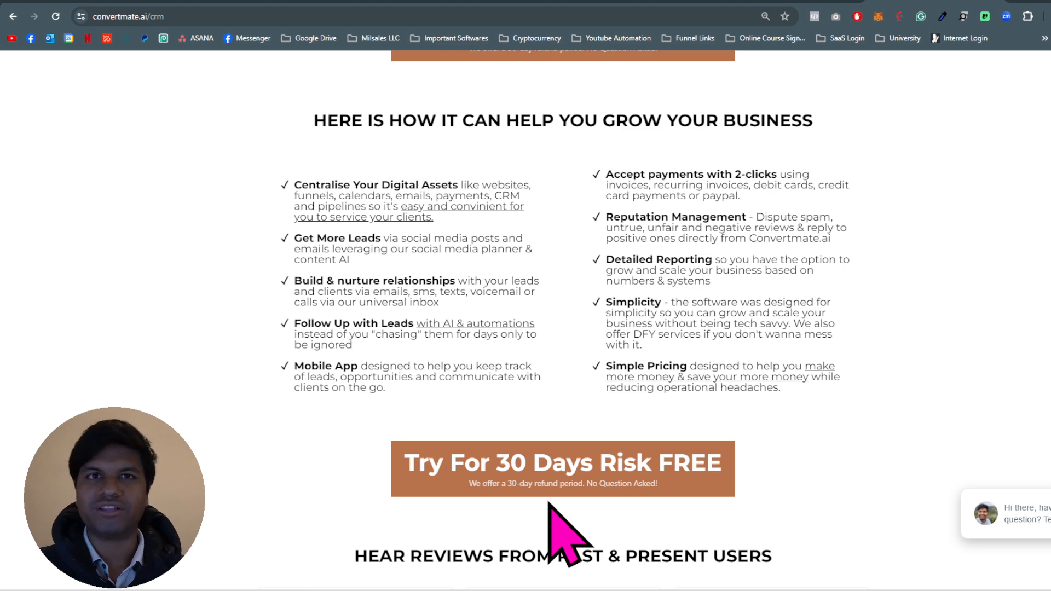
Switch to the ConvertMate app, open the form builder under Sites and create a new form.
left_click(761, 1)
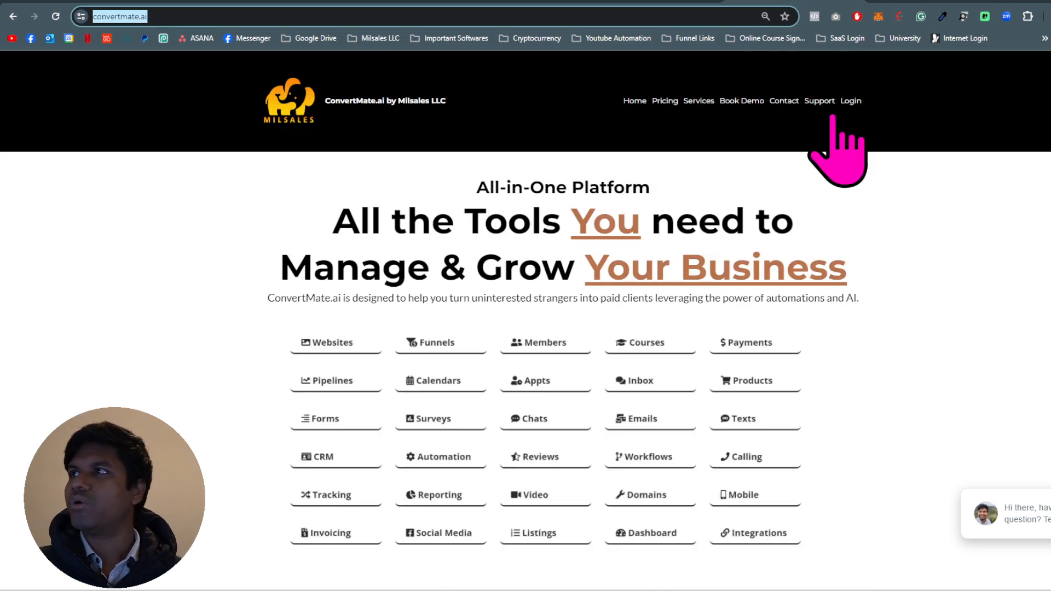
left_click(952, 1)
left_click(629, 2)
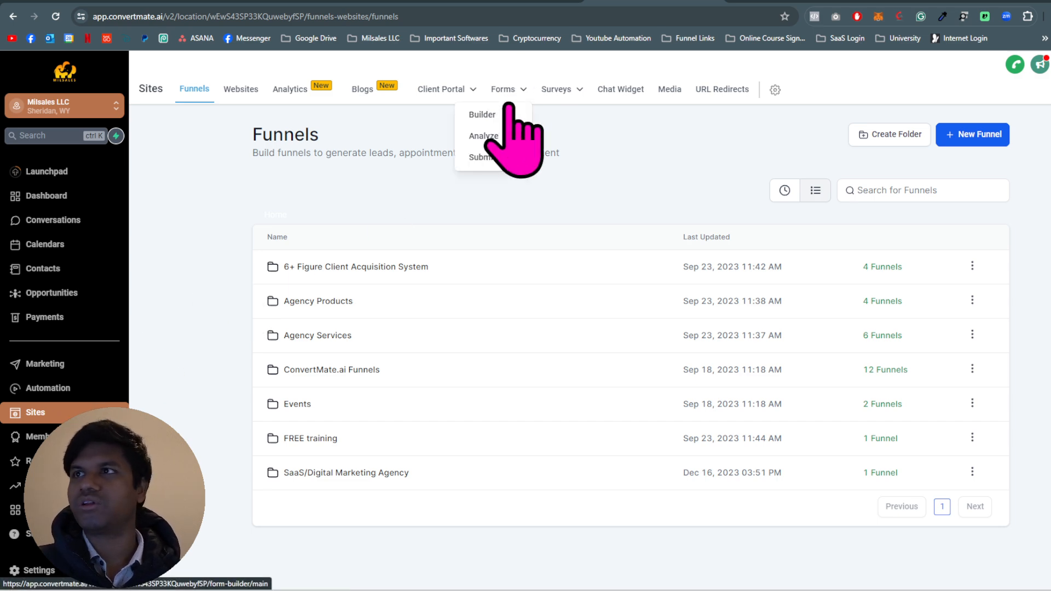
mouse_move(500, 93)
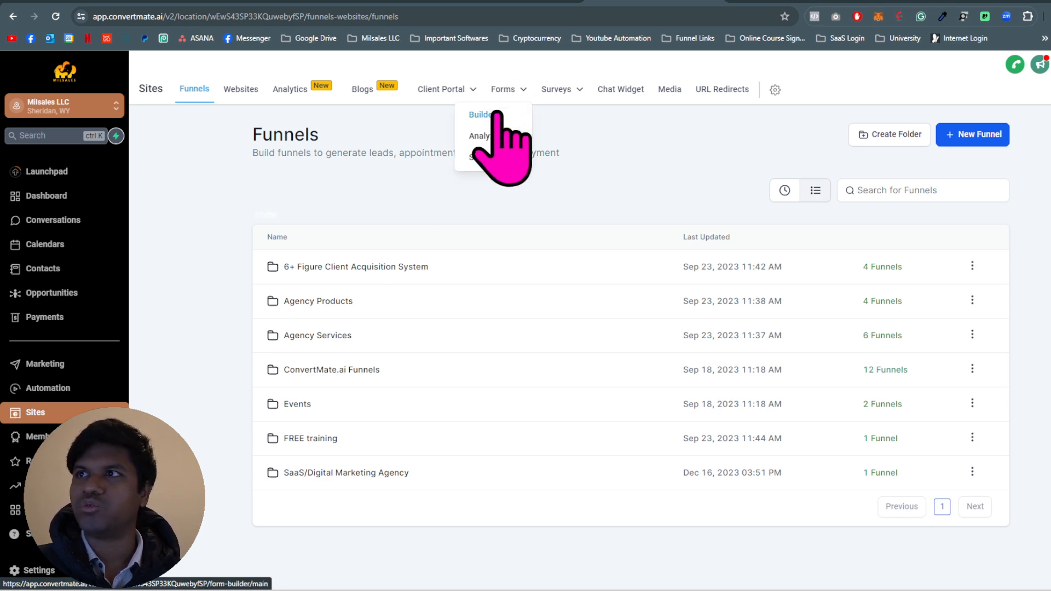
left_click(481, 115)
mouse_move(504, 91)
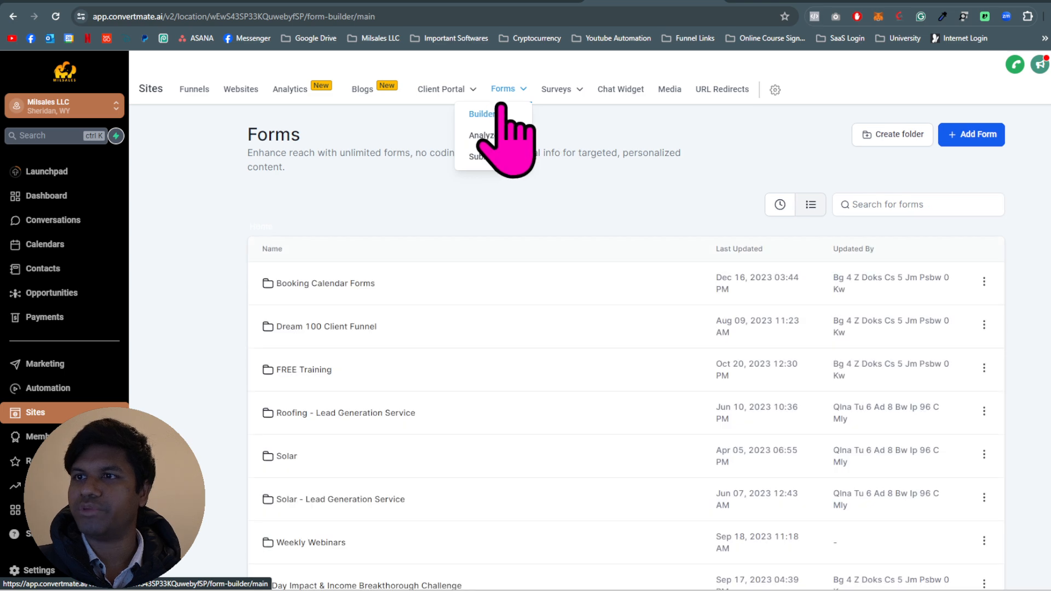
scroll(373, 548, "down", 3)
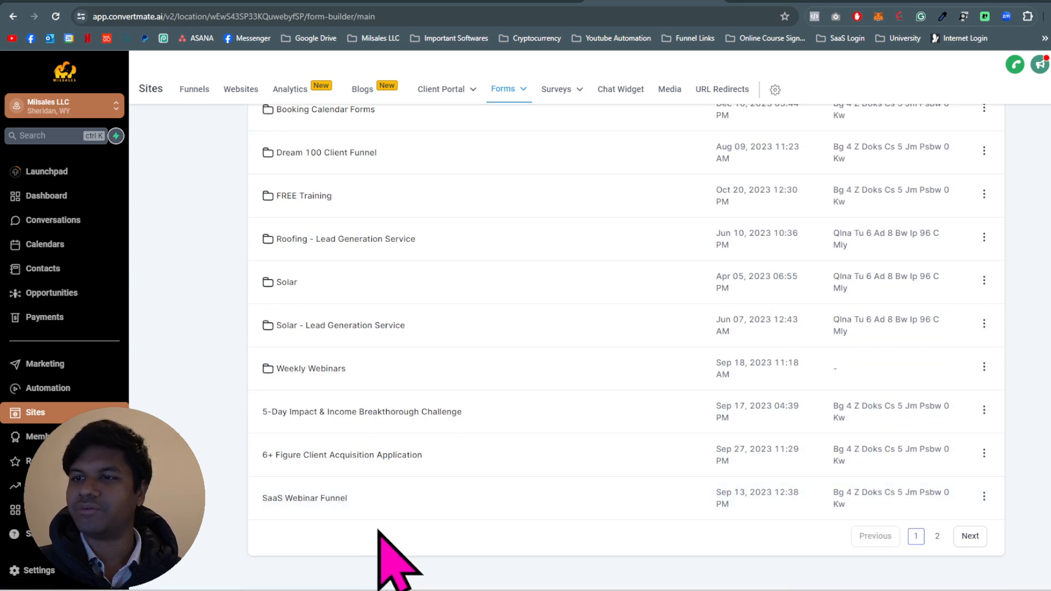
scroll(377, 547, "up", 3)
left_click(977, 137)
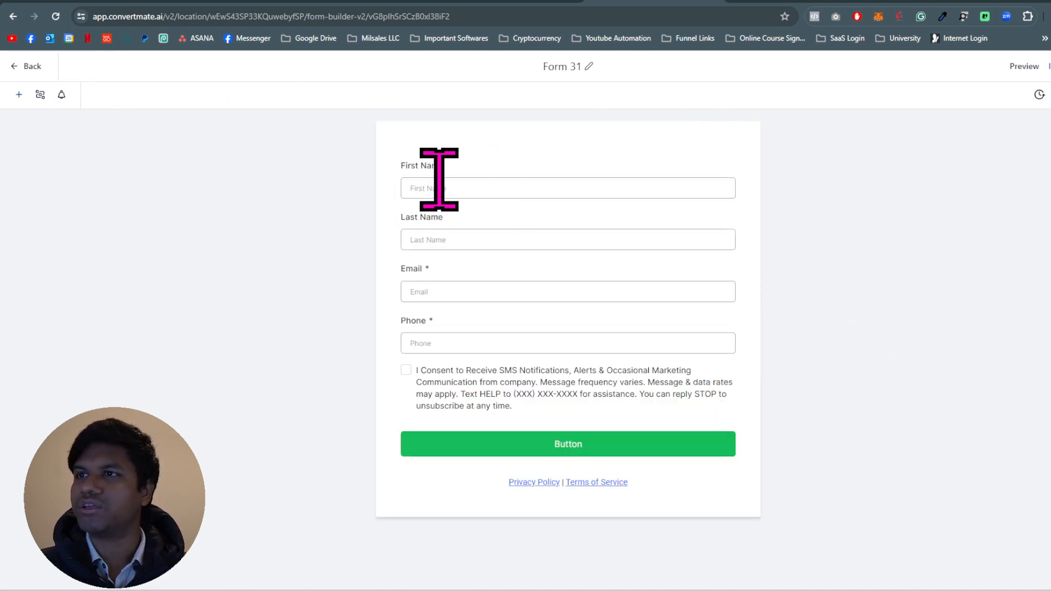
Inspect the new form's default fields and delete the SMS consent checkbox above the submit button.
left_click(481, 192)
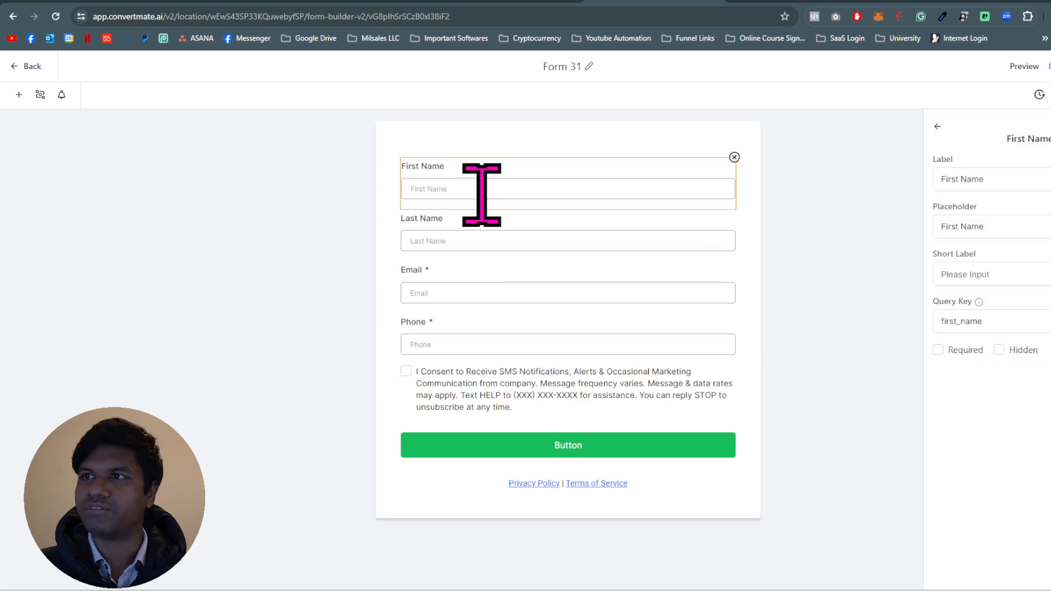
left_click(485, 221)
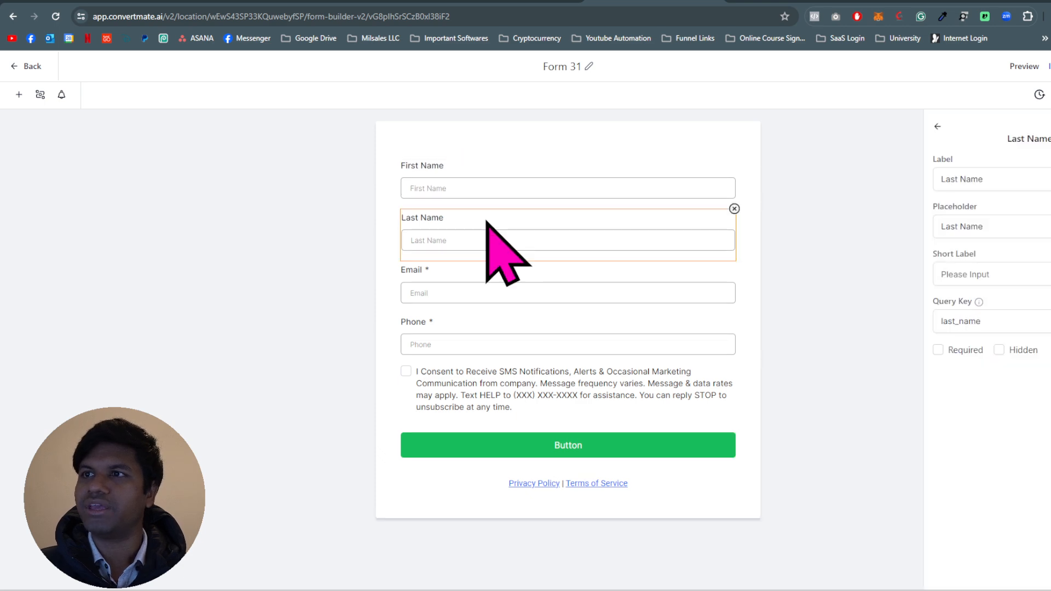
left_click(485, 292)
left_click(495, 344)
left_click(500, 393)
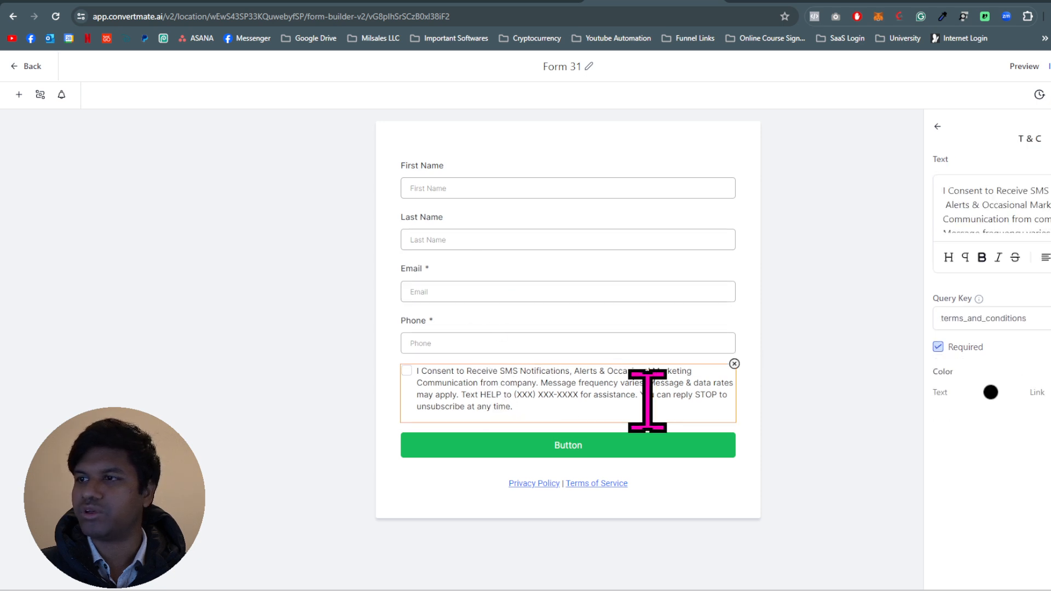
left_click(734, 364)
Browse the quick-add form elements, including contact, payment, address and customized fields, and try placing an Email element on the form.
left_click(19, 94)
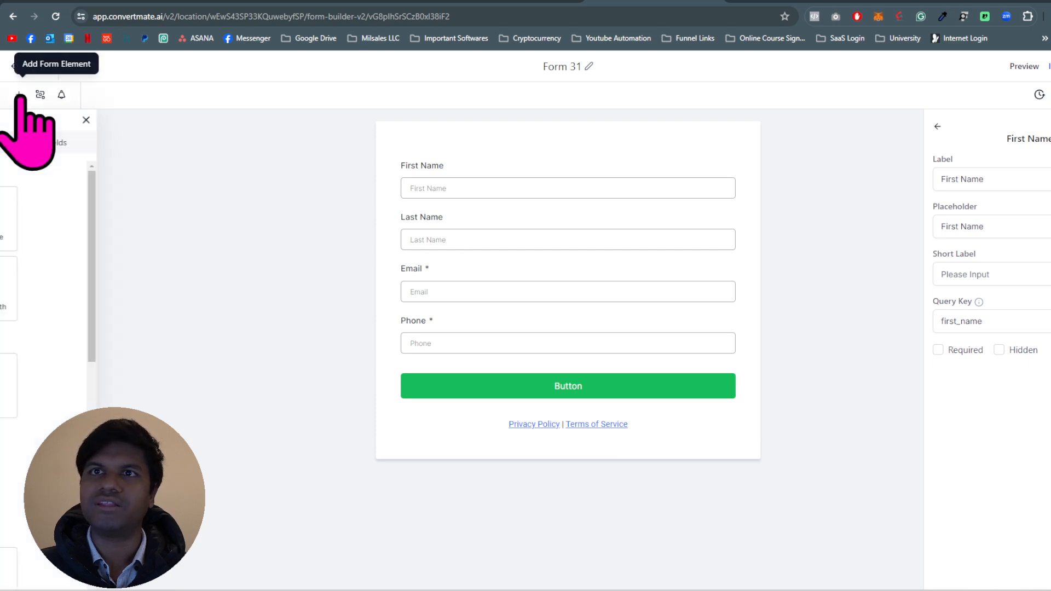
scroll(106, 377, "down", 4)
scroll(107, 274, "down", 4)
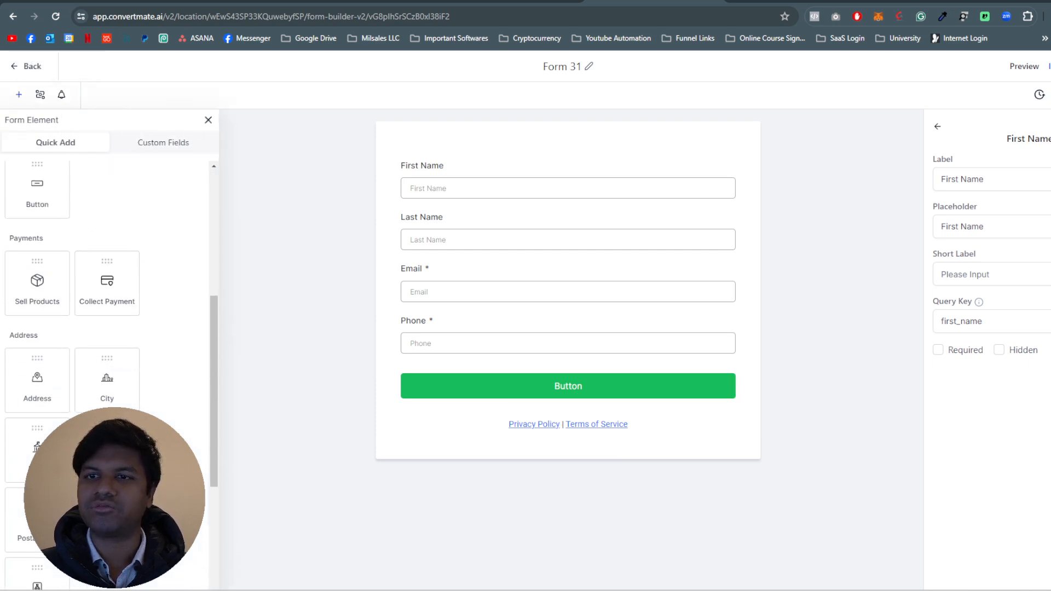
scroll(106, 274, "up", 7)
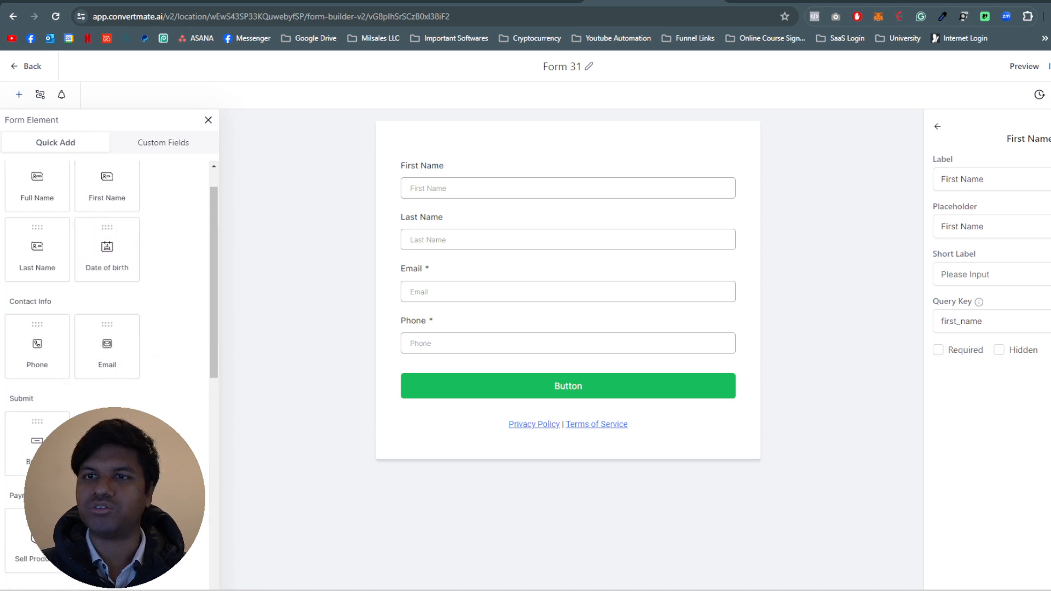
left_click_drag(105, 345, 462, 299)
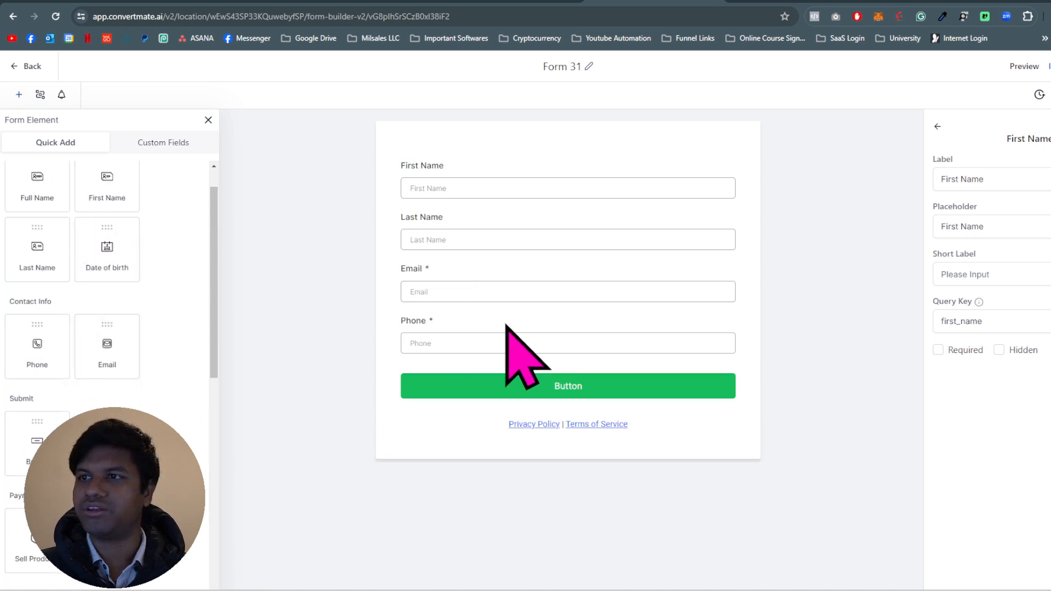
scroll(106, 377, "down", 4)
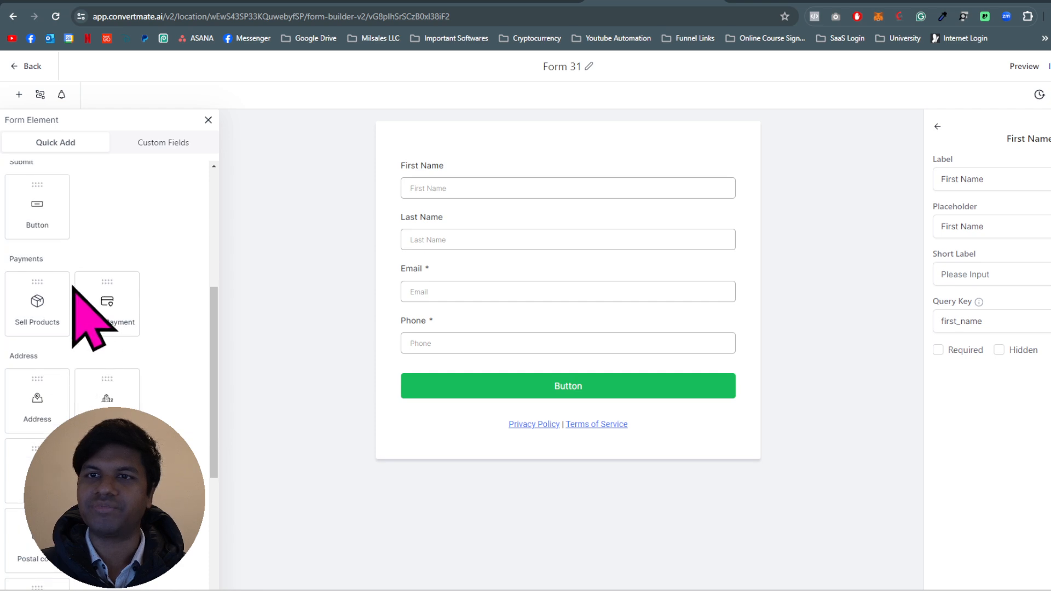
scroll(106, 383, "down", 5)
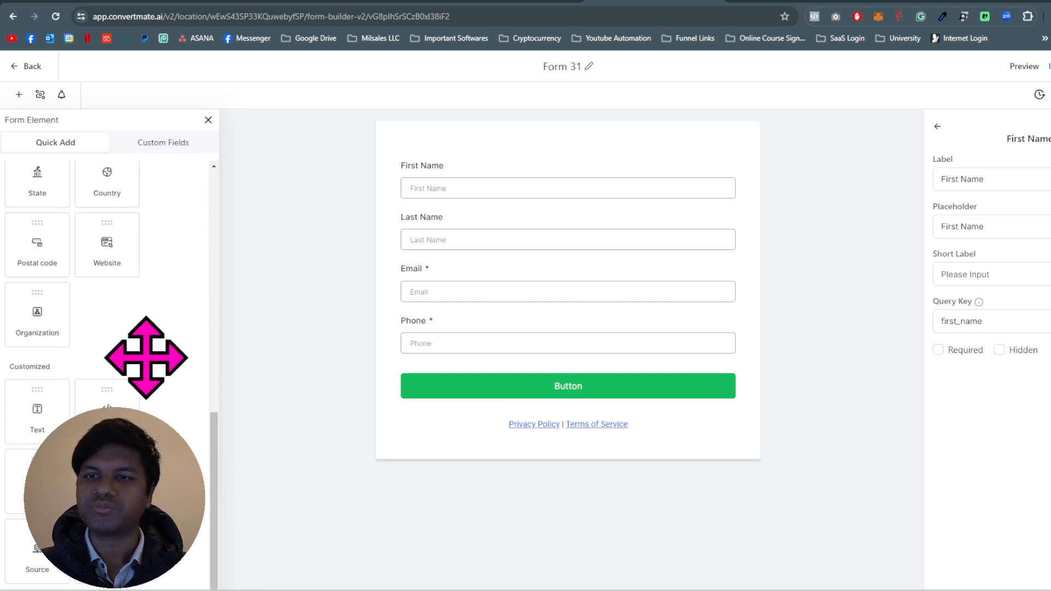
Set up a new Checkbox custom field named "xzcxz" in the Contact group.
left_click(175, 143)
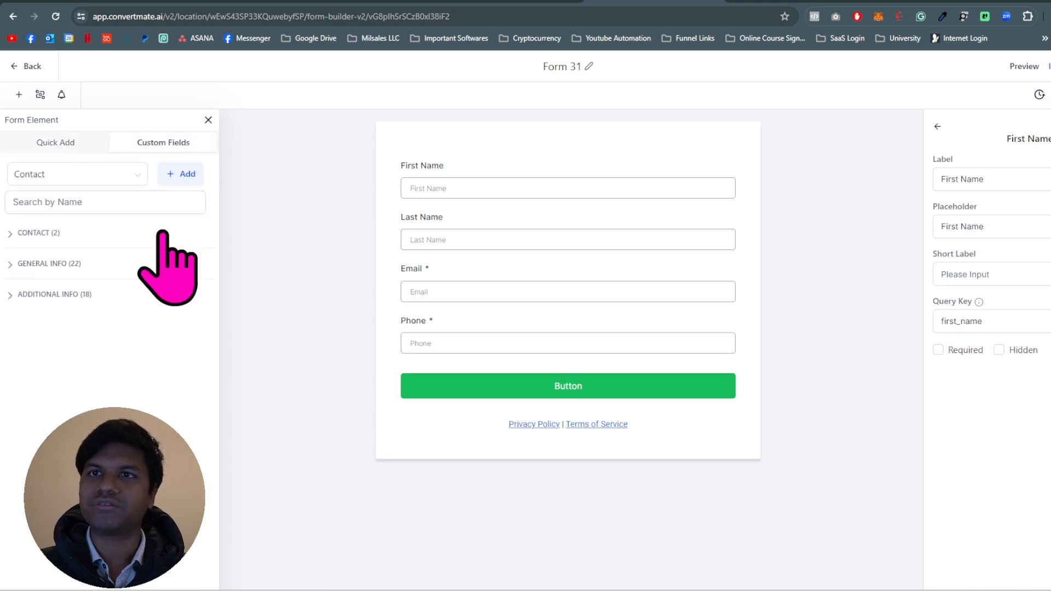
left_click(180, 181)
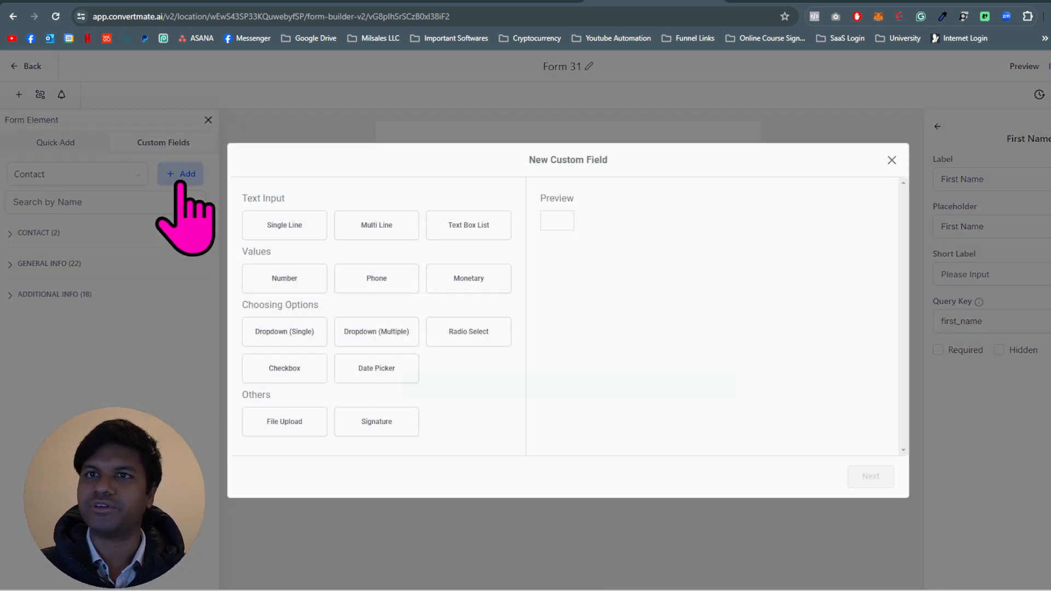
left_click(376, 225)
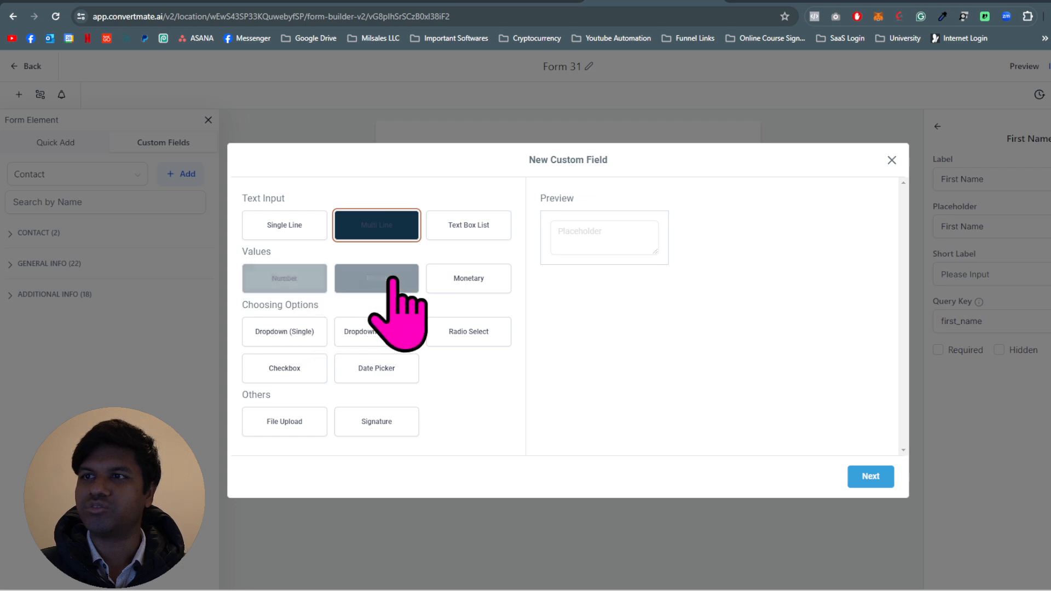
left_click(300, 368)
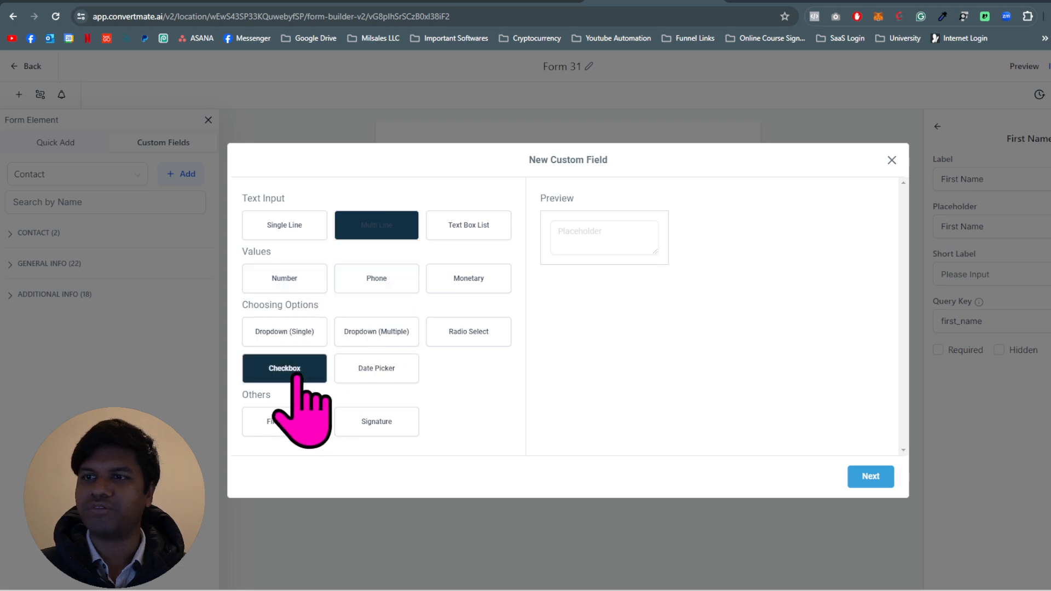
left_click(870, 476)
left_click(378, 269)
type("xzcxz")
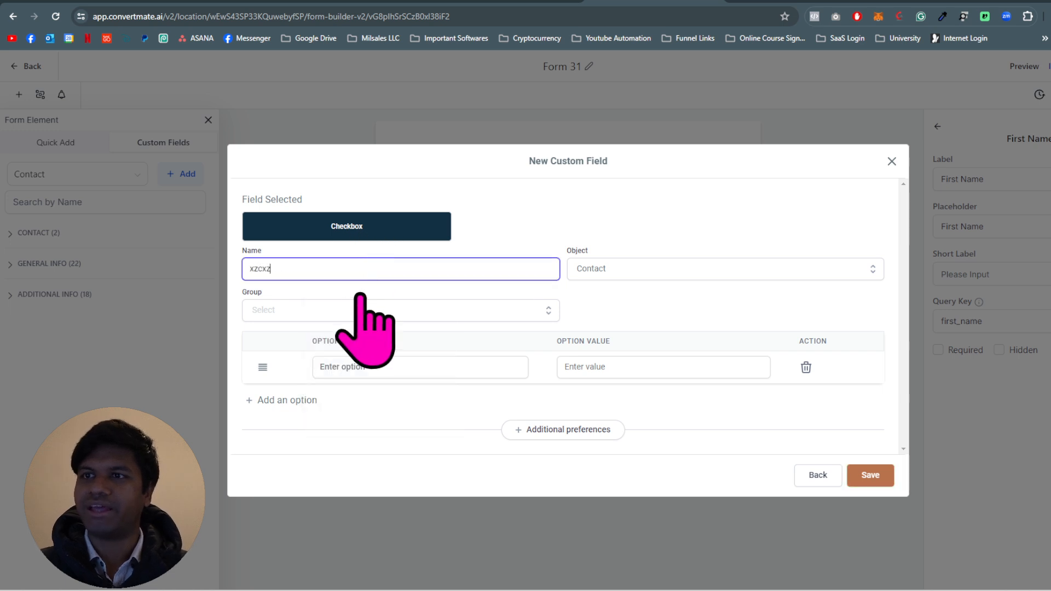
left_click(362, 309)
left_click(364, 336)
Enter "zxczxc" as the first checkbox option, fill in a second option, and discard the new custom field.
left_click(376, 365)
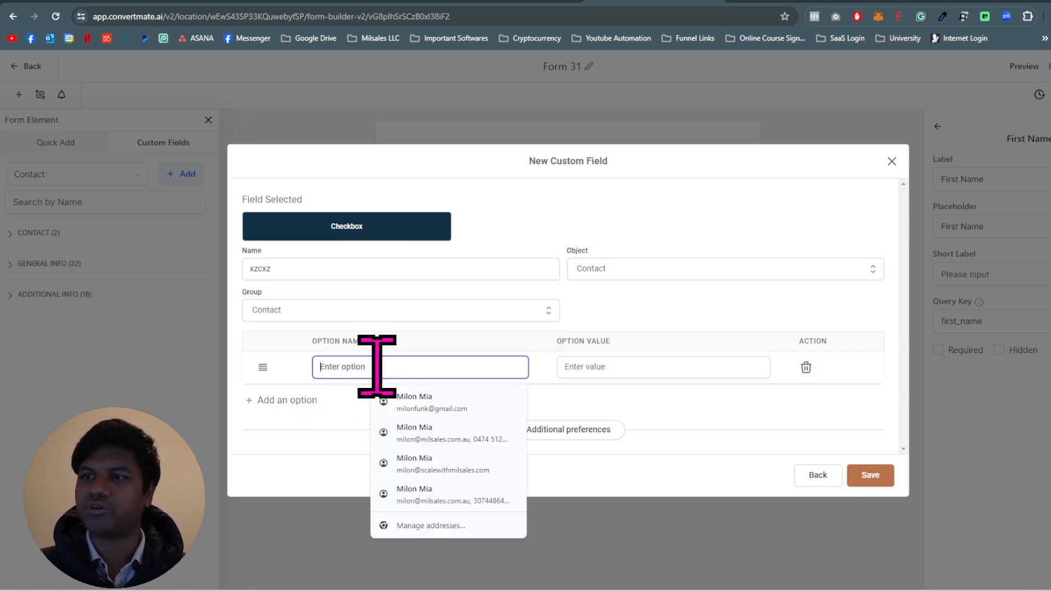
type("zxczxc")
left_click(295, 402)
left_click(406, 384)
type("zxczxc")
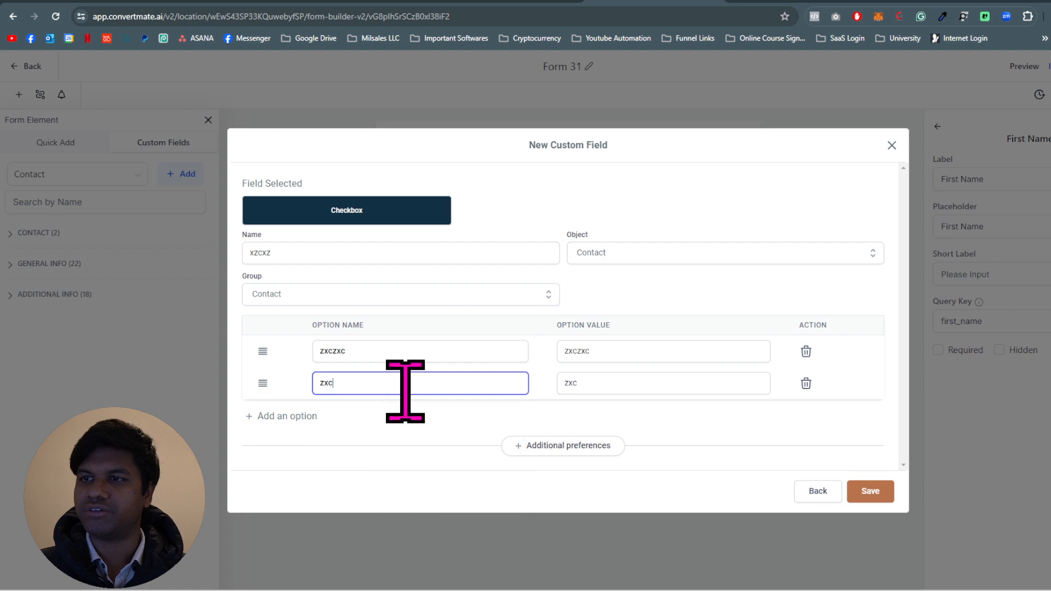
left_click(891, 145)
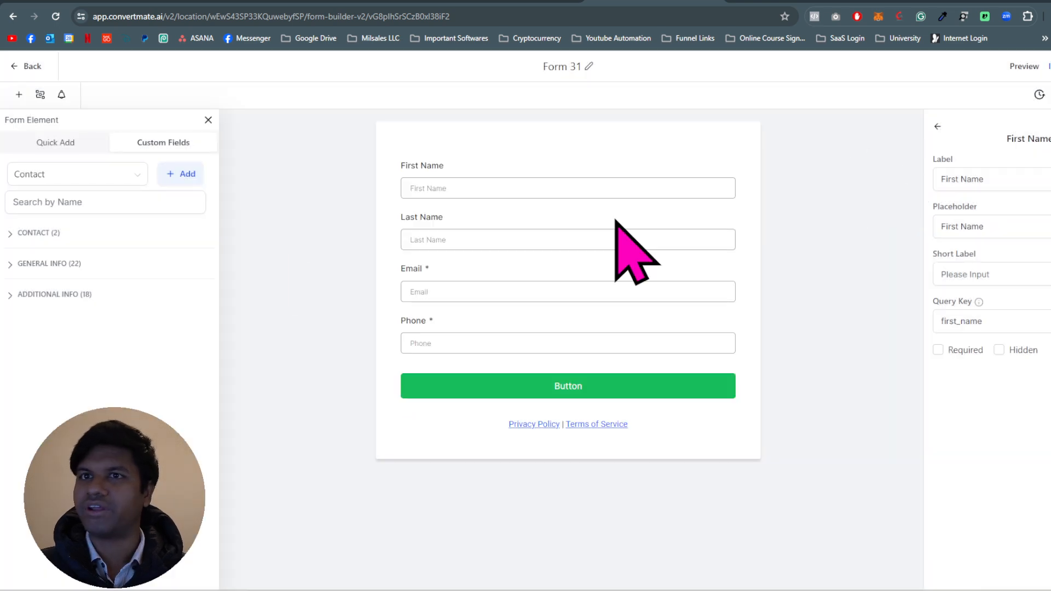
Place the existing General Info credit score question between Email and Phone, and delete it from the form.
left_click(64, 265)
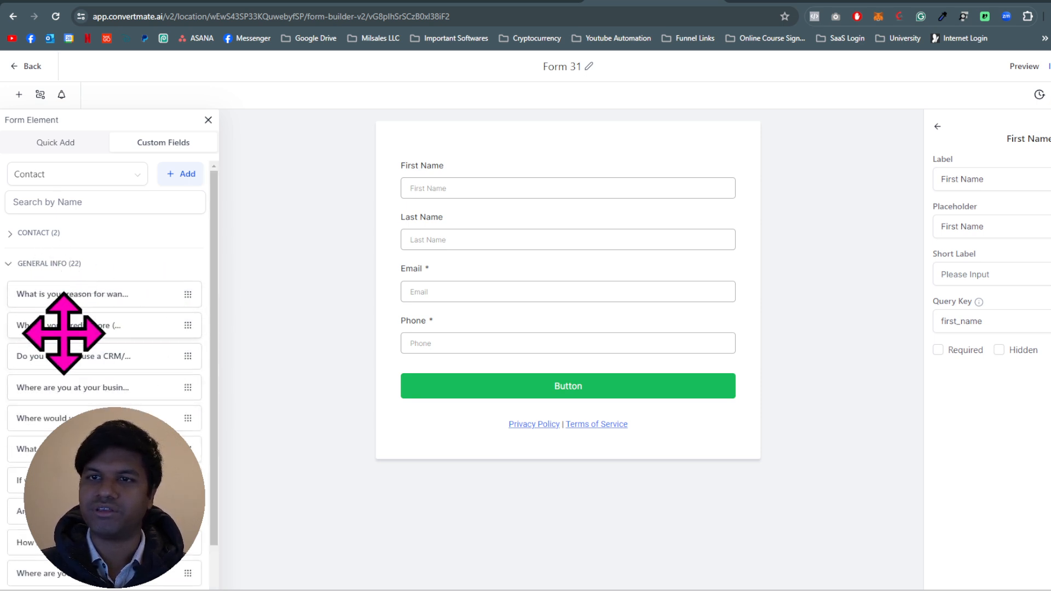
left_click_drag(66, 327, 529, 336)
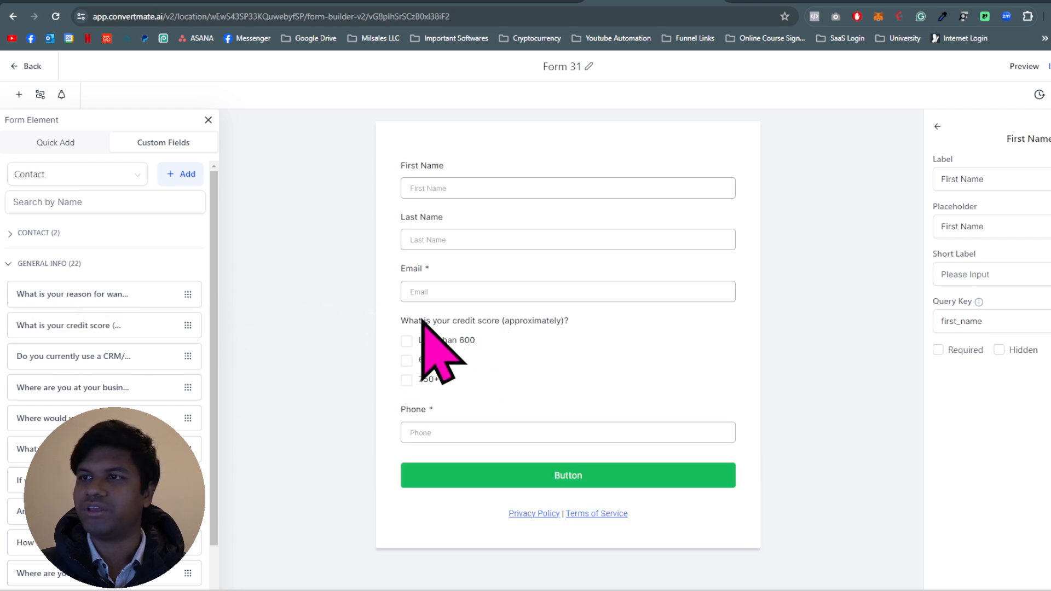
left_click(531, 335)
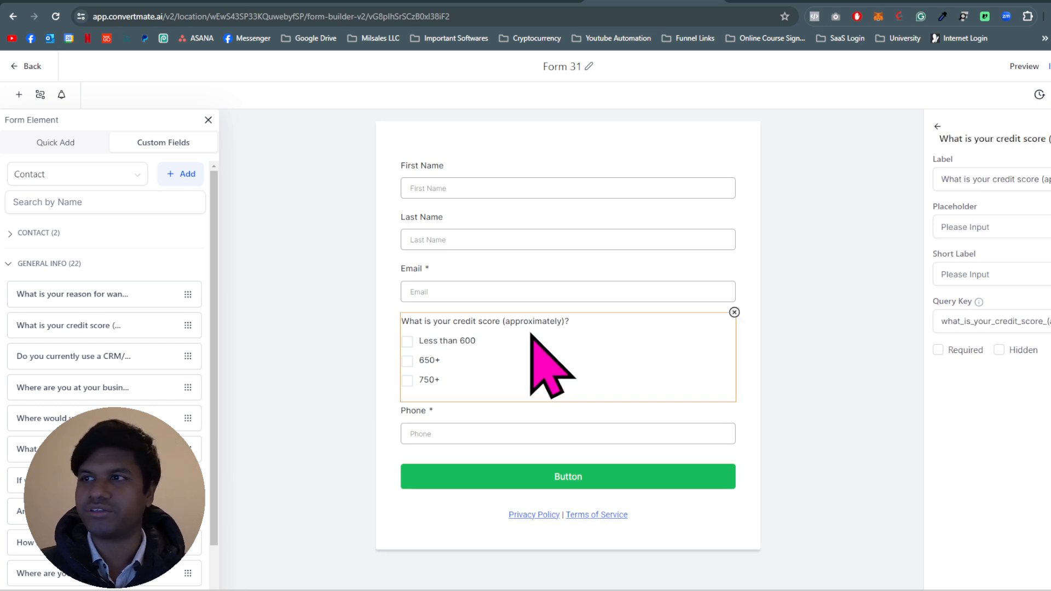
left_click(734, 311)
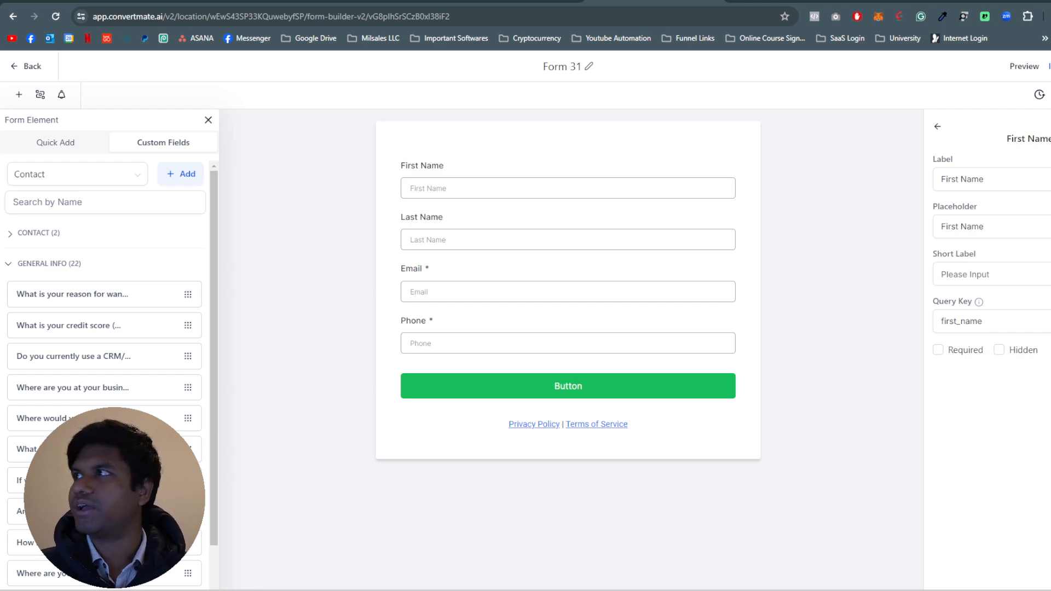
Open the form's integration options, choose the Popup embed layout and copy the form link.
left_click(1049, 66)
mouse_move(327, 274)
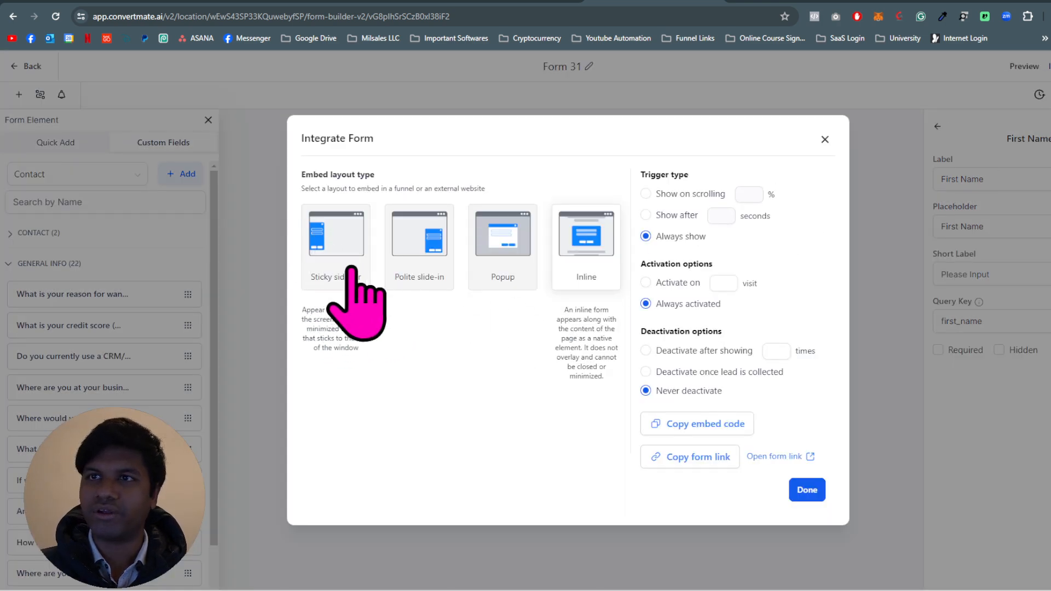
left_click(493, 273)
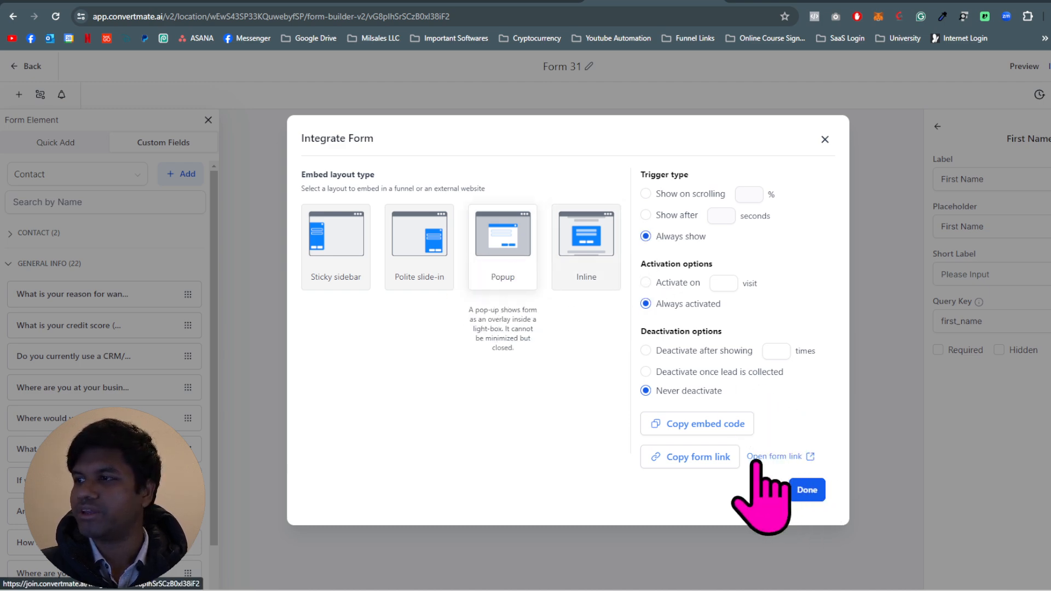
left_click(654, 457)
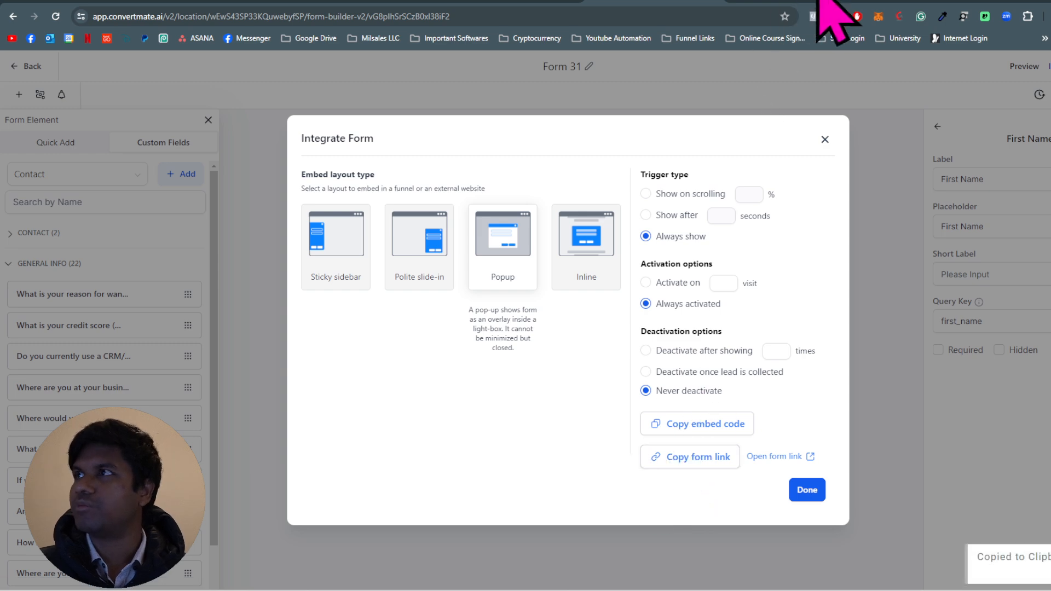
Open the copied form link in a new browser tab.
left_click(1009, 3)
key("ctrl+v")
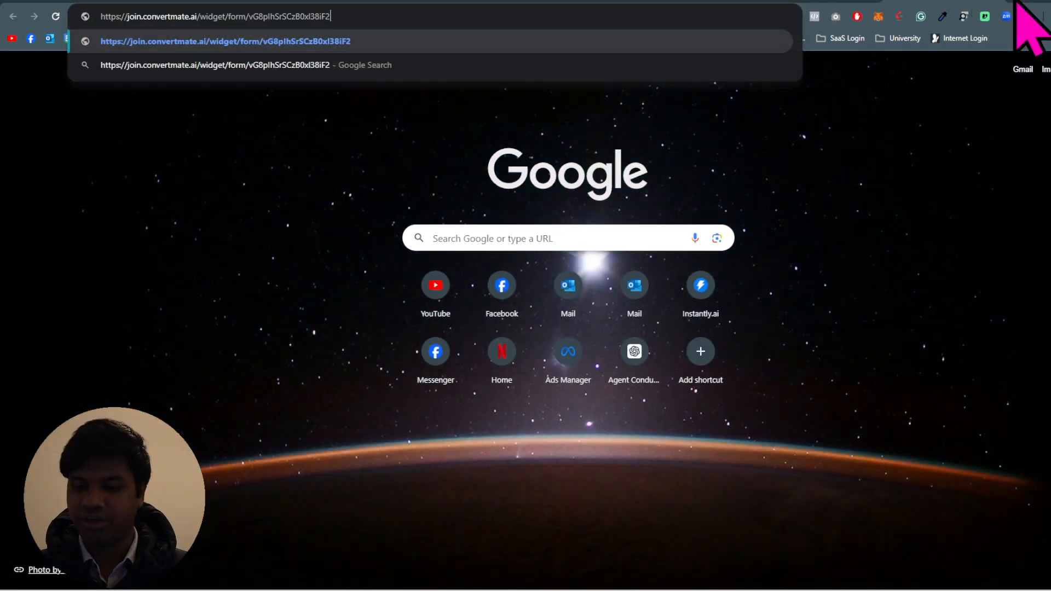
key("Return")
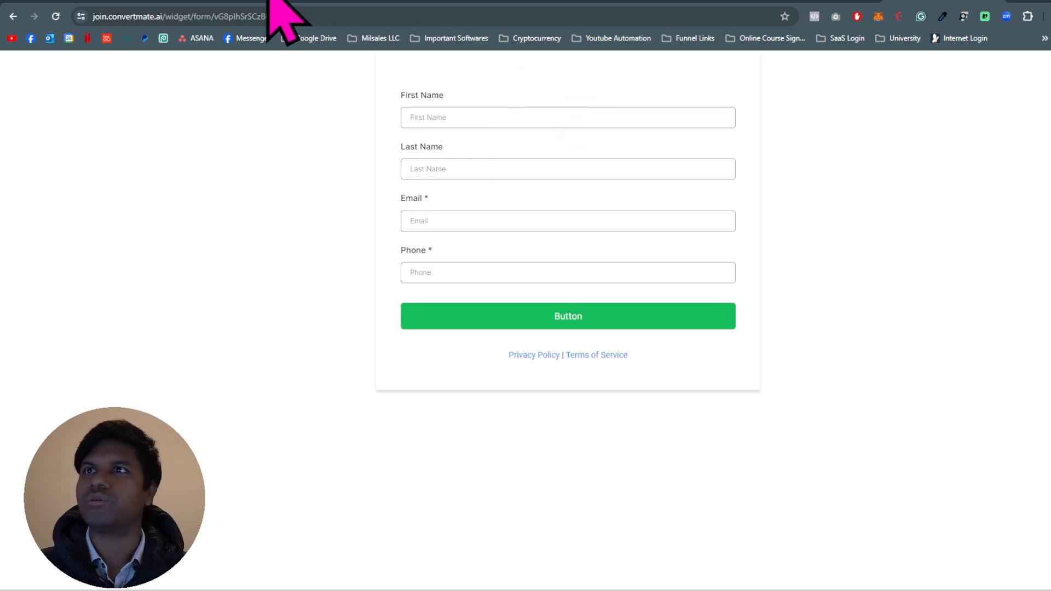
Return to the Form 31 builder and copy the form's Inline embed code from its integration options.
left_click(432, 1)
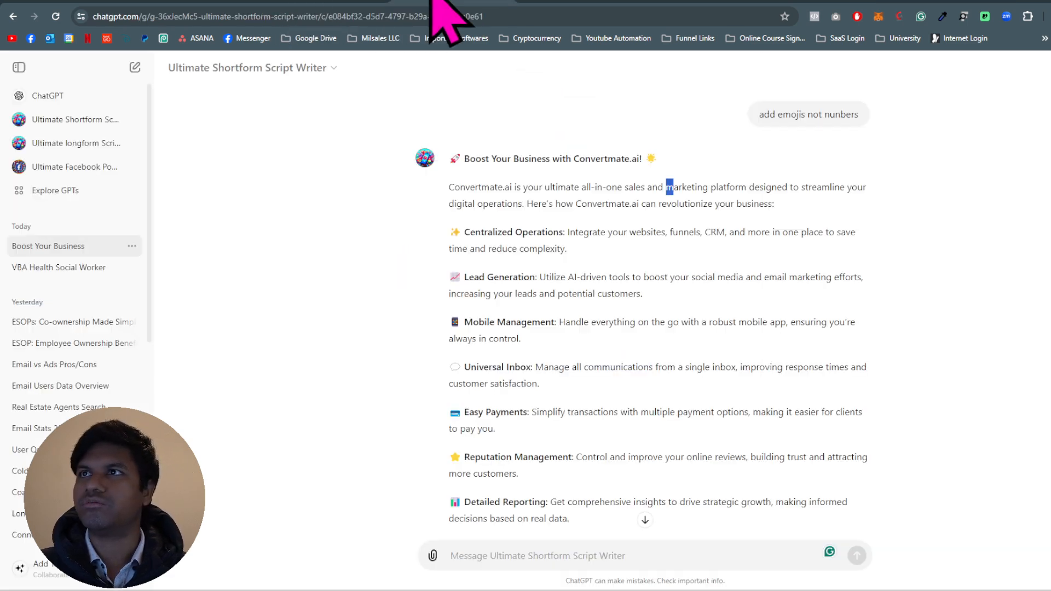
left_click(586, 1)
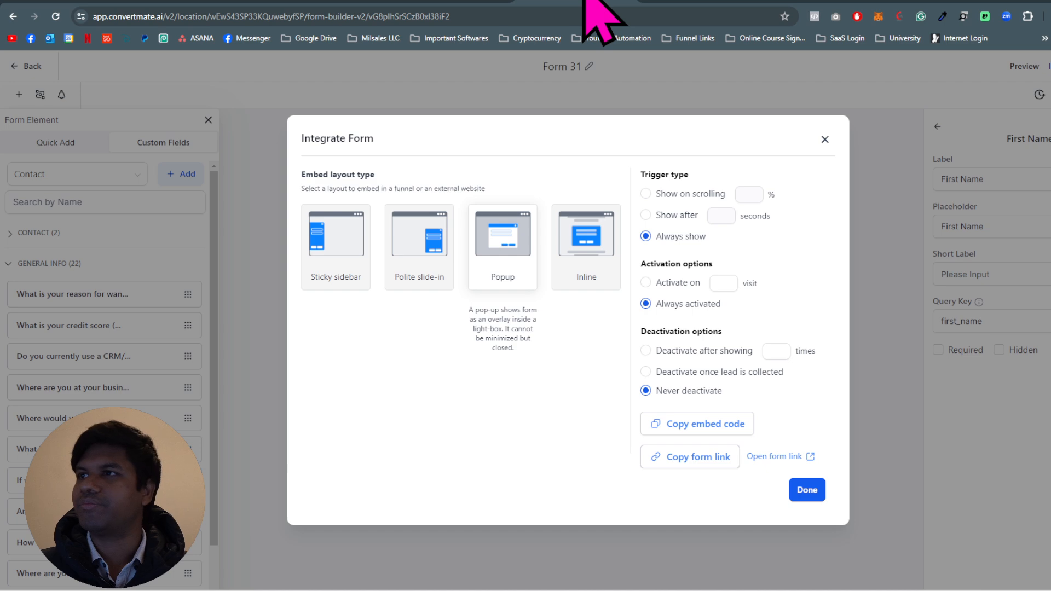
left_click(825, 139)
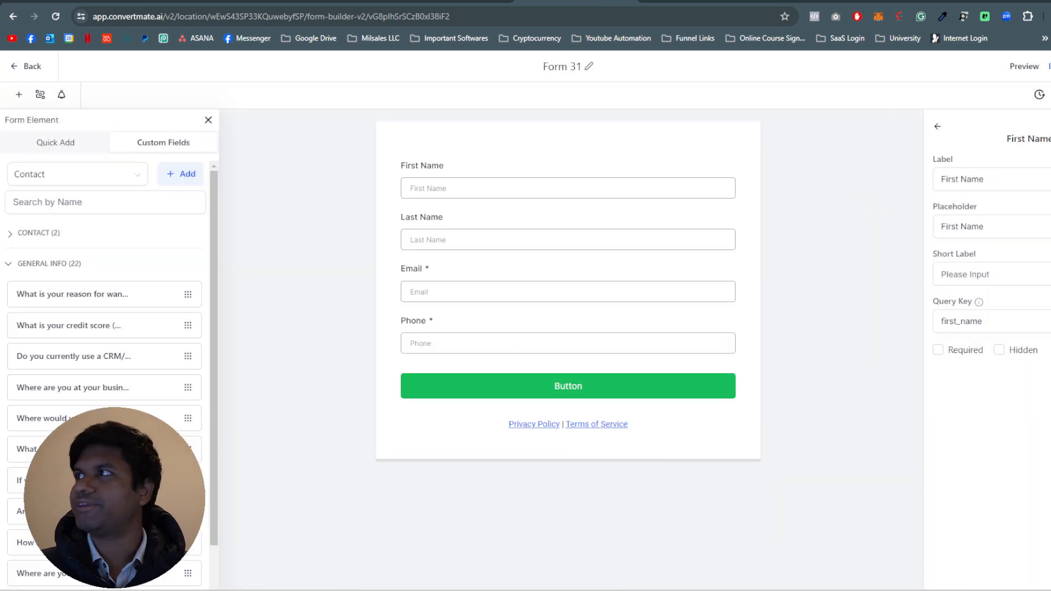
left_click(1047, 67)
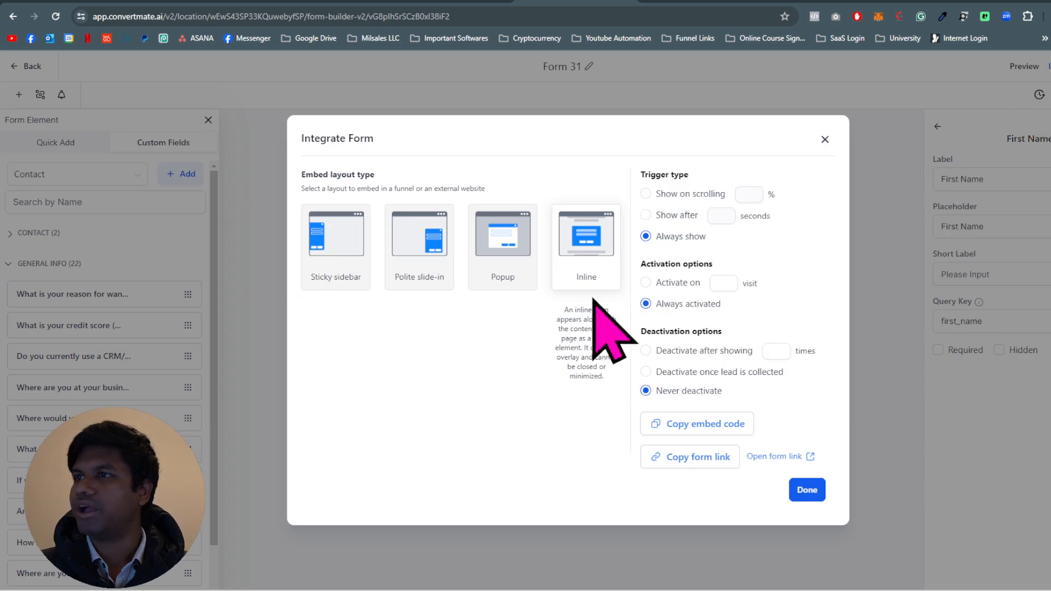
left_click(705, 429)
left_click(825, 139)
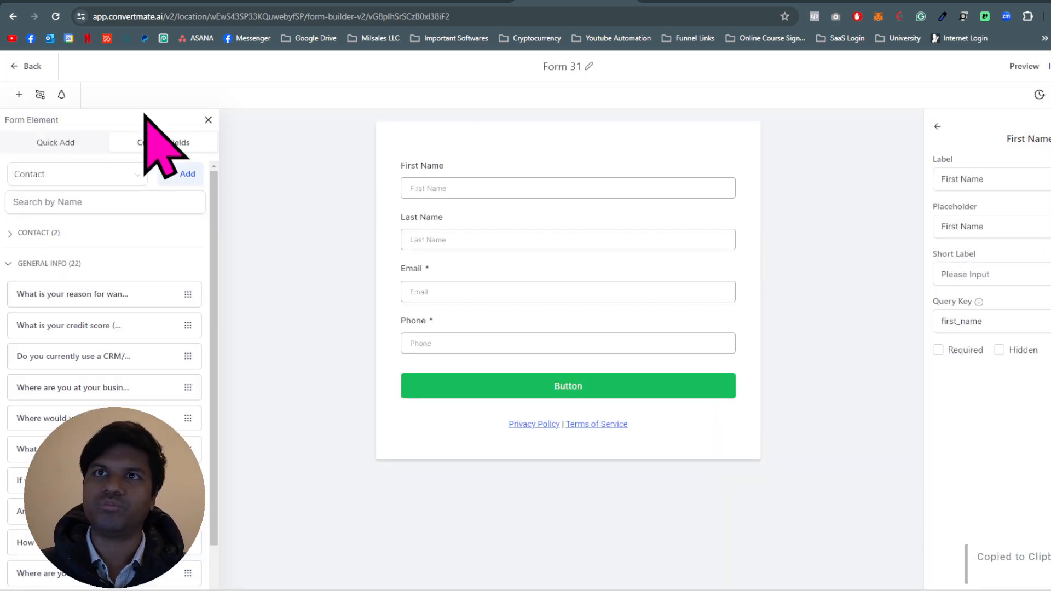
Leave the form builder for the Calendars page, and view the Book Appointment form without booking anything.
left_click(25, 66)
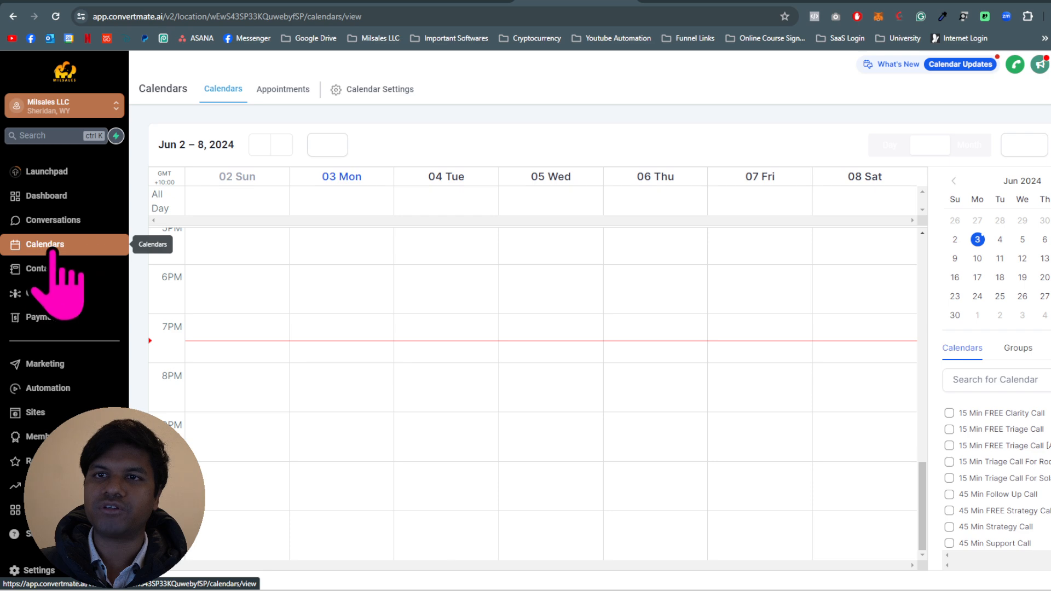
left_click(1021, 147)
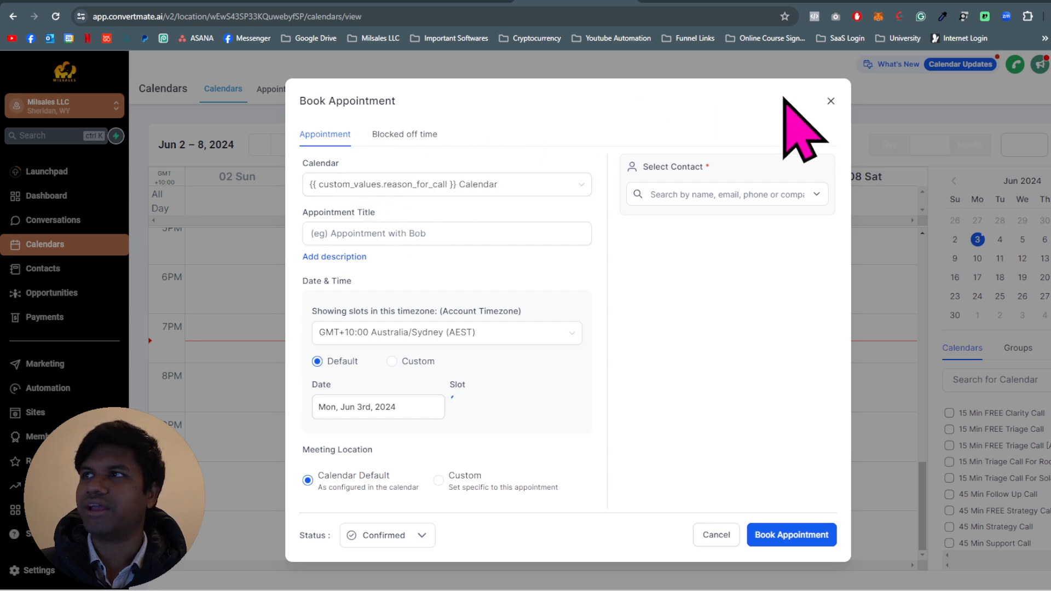
left_click(830, 101)
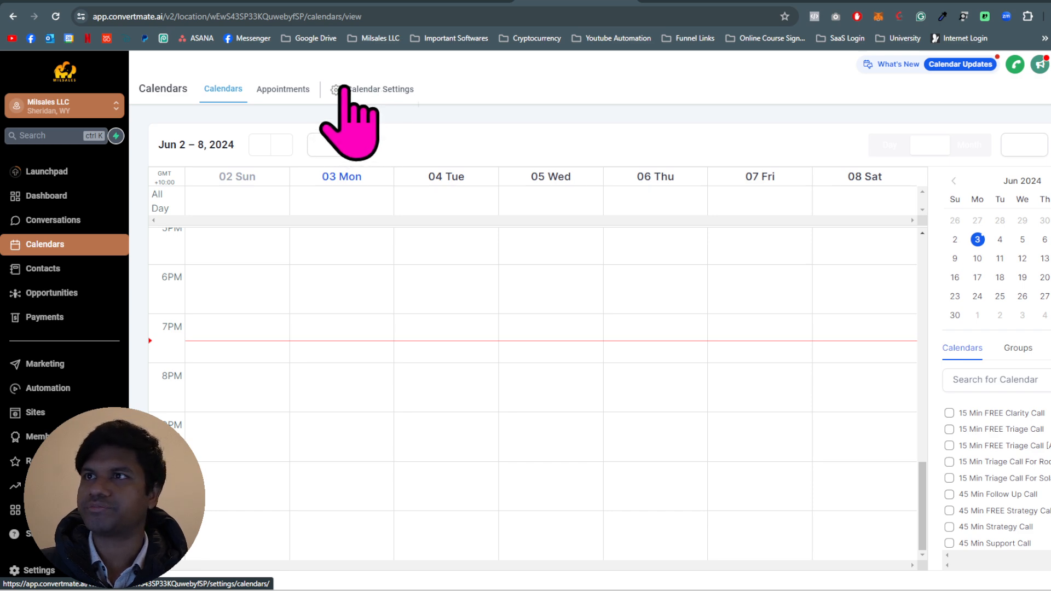
Start creating a new calendar from the calendar settings.
left_click(362, 90)
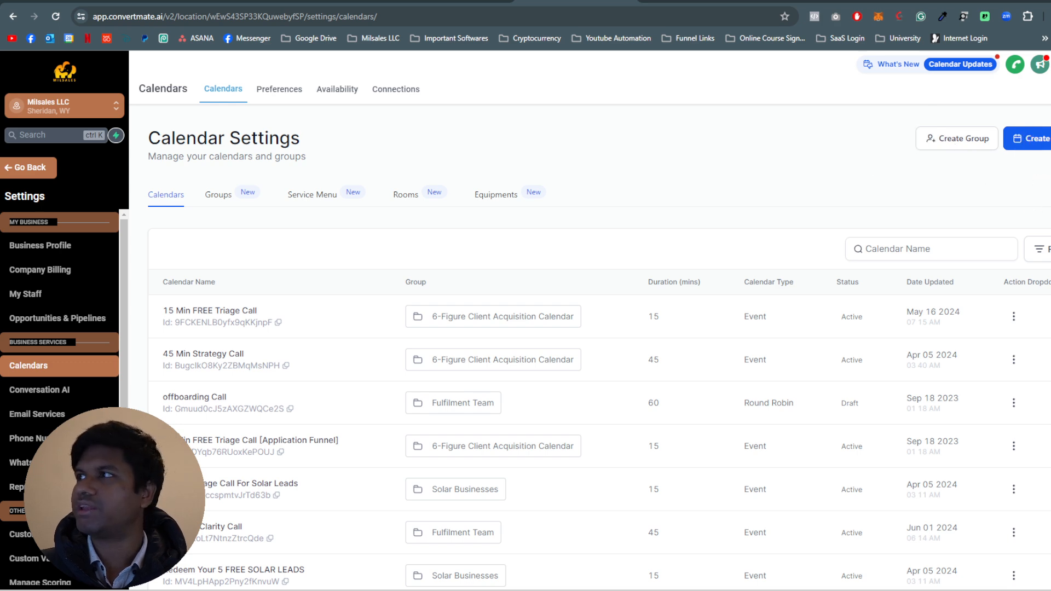
left_click(1037, 138)
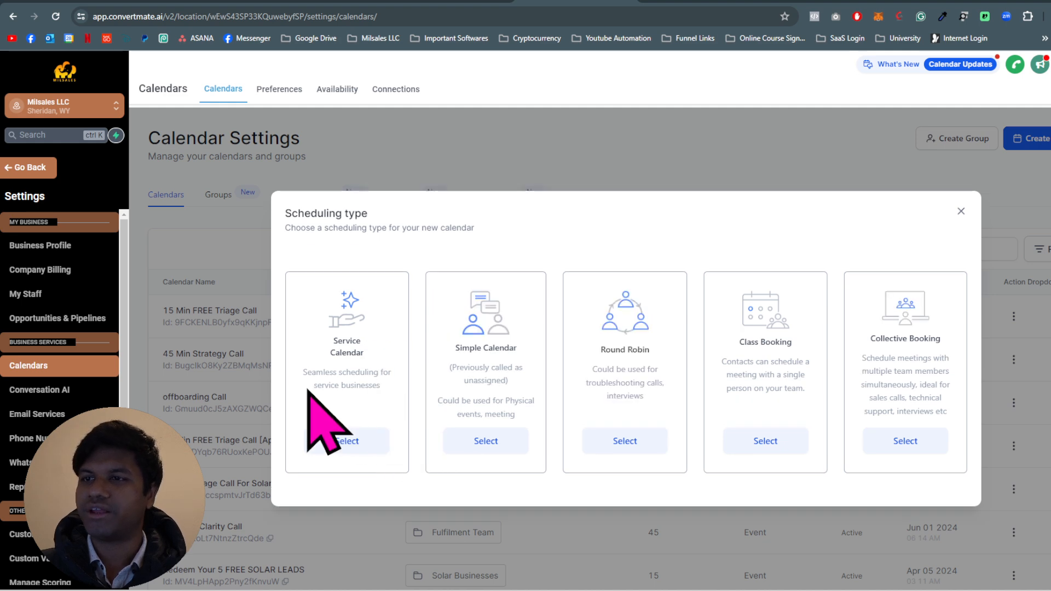
Examine the scheduling types offered for the new calendar, from Service Calendar to Collective Booking.
left_click_drag(323, 330, 383, 348)
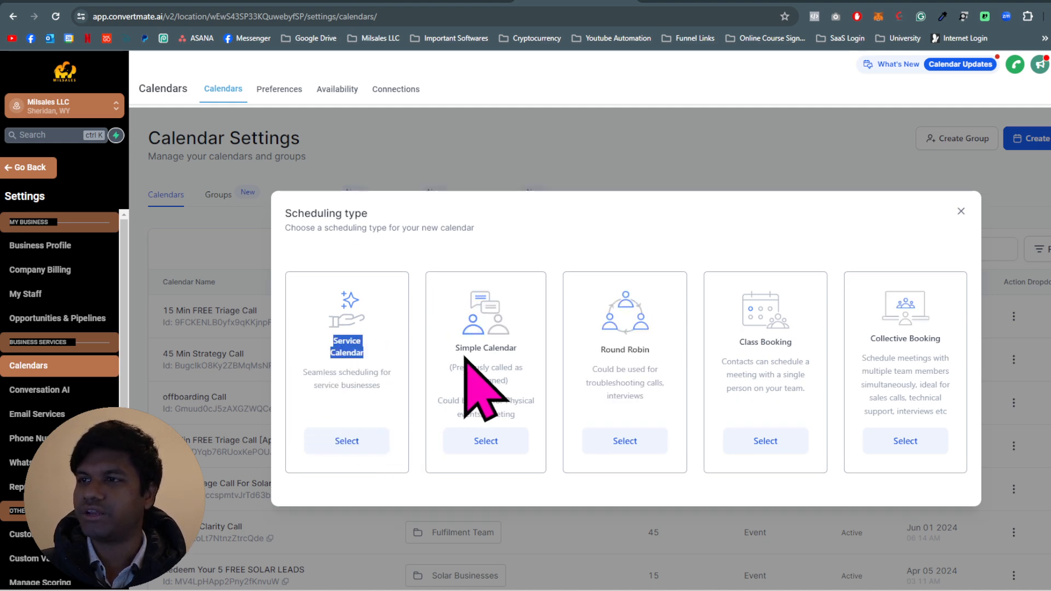
left_click_drag(462, 351, 530, 348)
left_click_drag(602, 361, 633, 355)
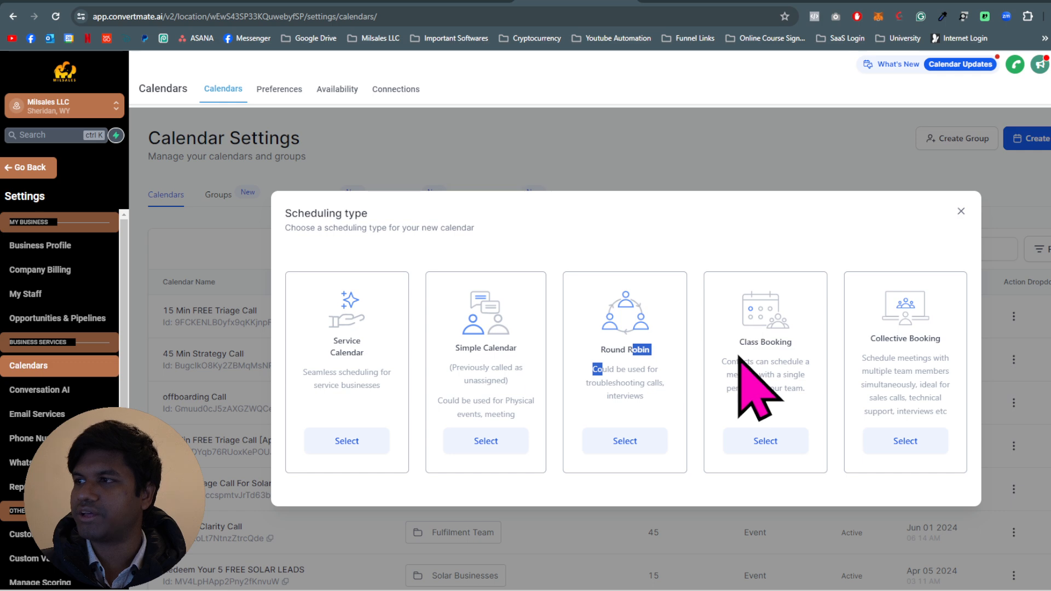
left_click_drag(737, 357, 950, 347)
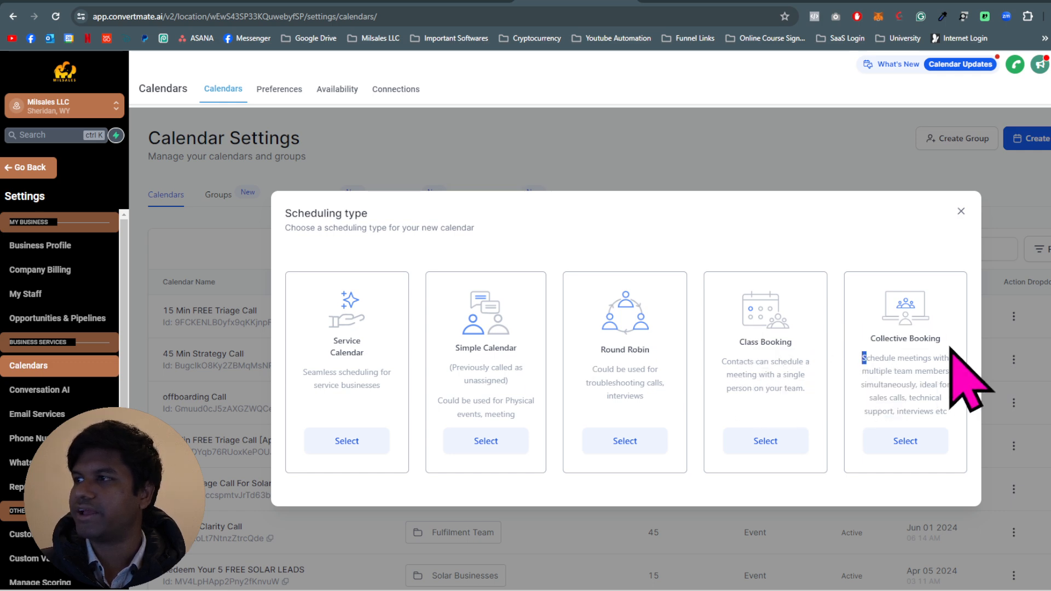
left_click(949, 348)
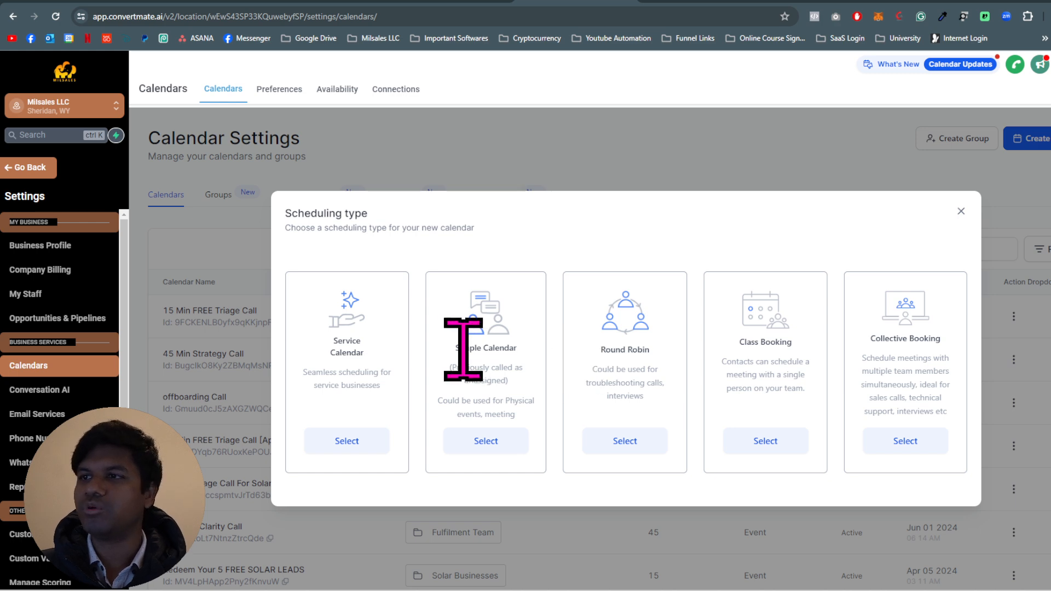
left_click_drag(454, 351, 532, 342)
left_click(507, 399)
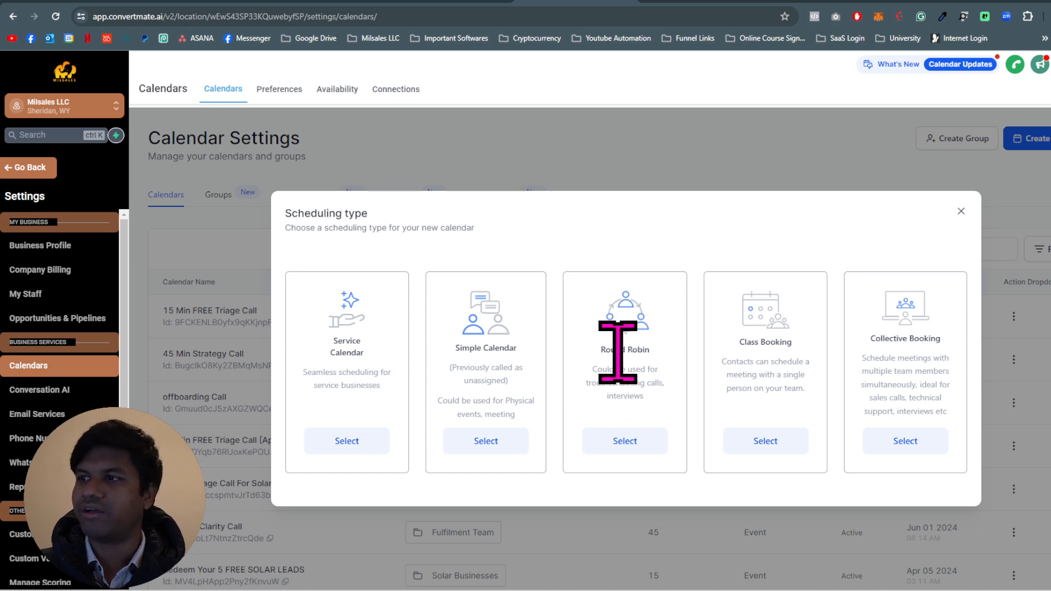
left_click_drag(621, 382, 665, 410)
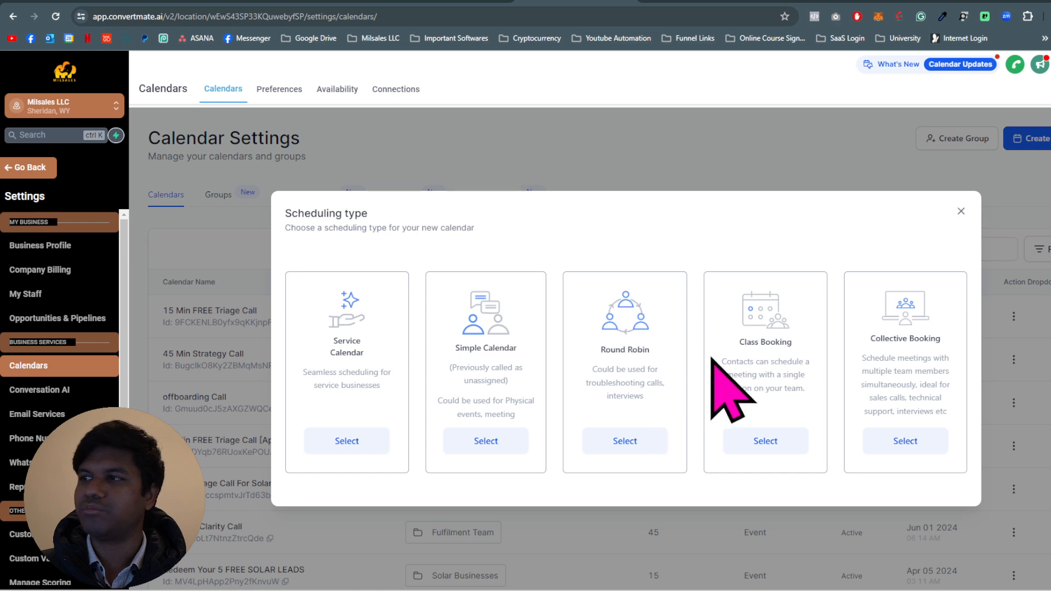
left_click_drag(743, 362, 834, 393)
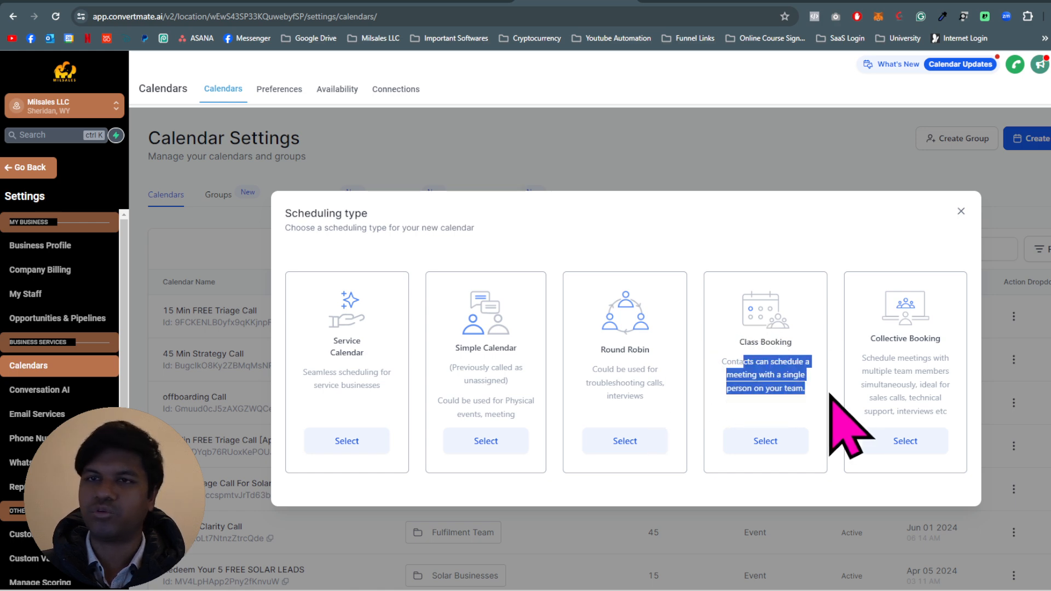
left_click_drag(334, 372, 378, 382)
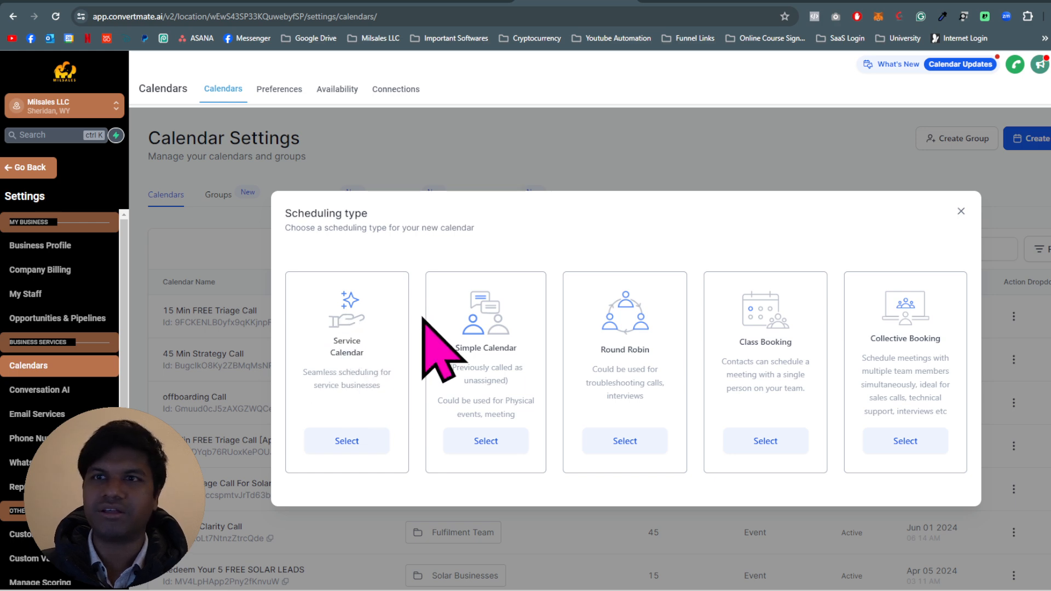
Choose the Simple Calendar scheduling type and add a description field to the new calendar.
left_click(494, 441)
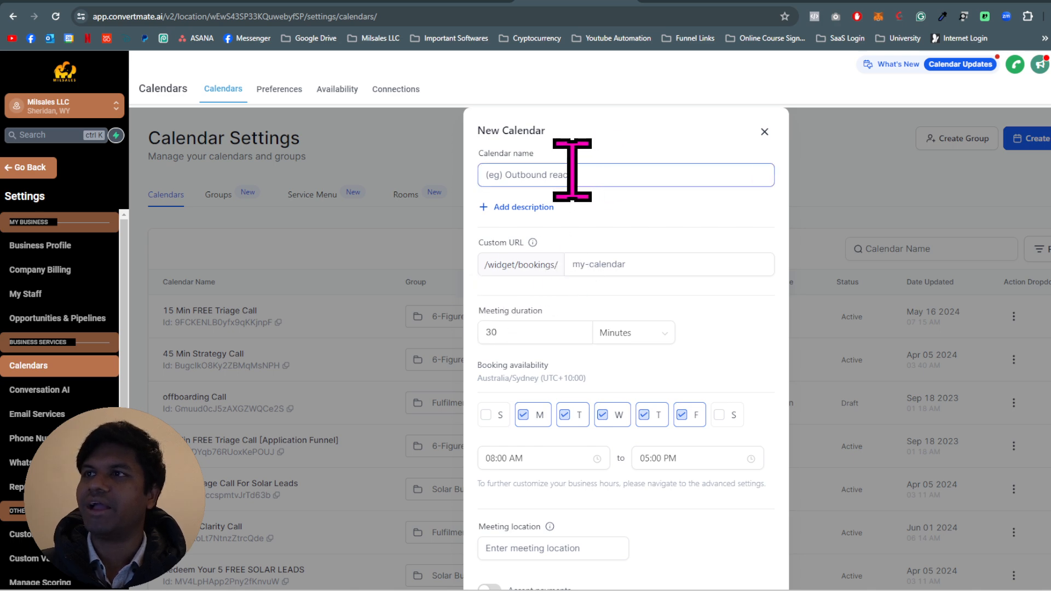
left_click(531, 208)
left_click(553, 273)
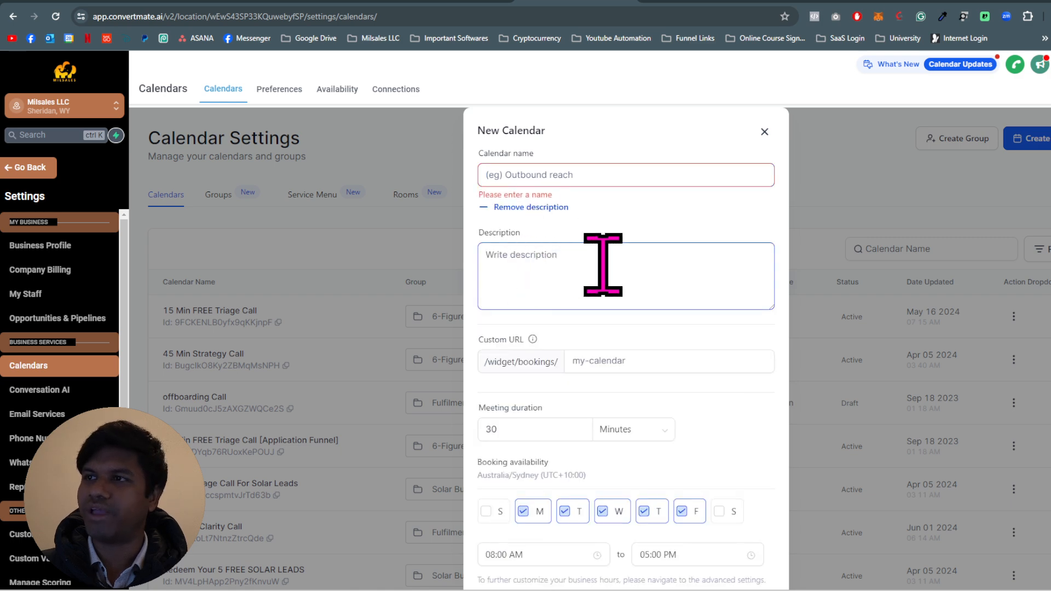
Set the new calendar's custom booking URL to "rentmyhouse123".
left_click(614, 361)
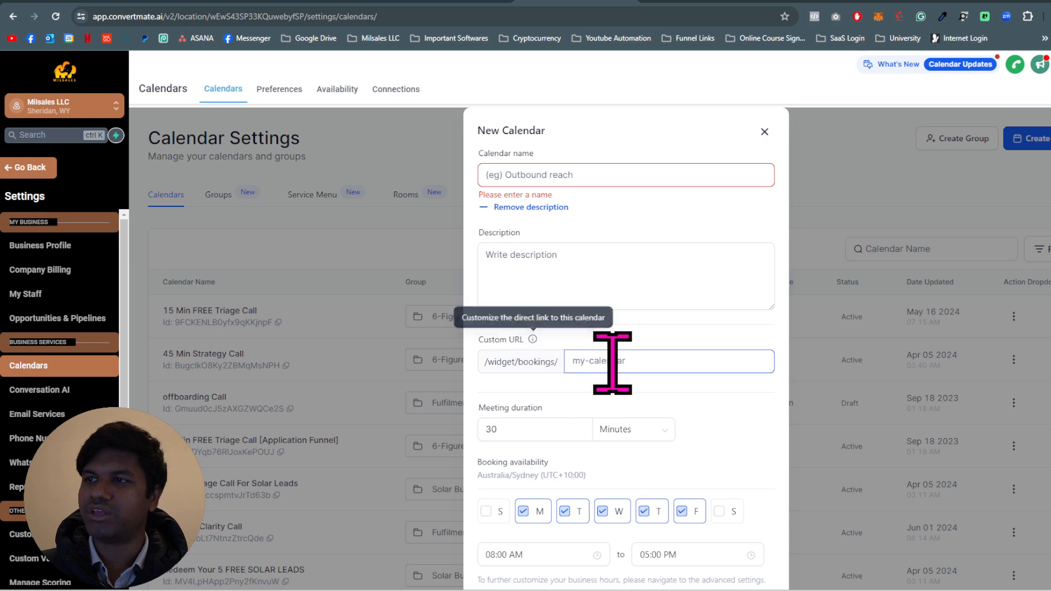
type("sadfjihsodfhj")
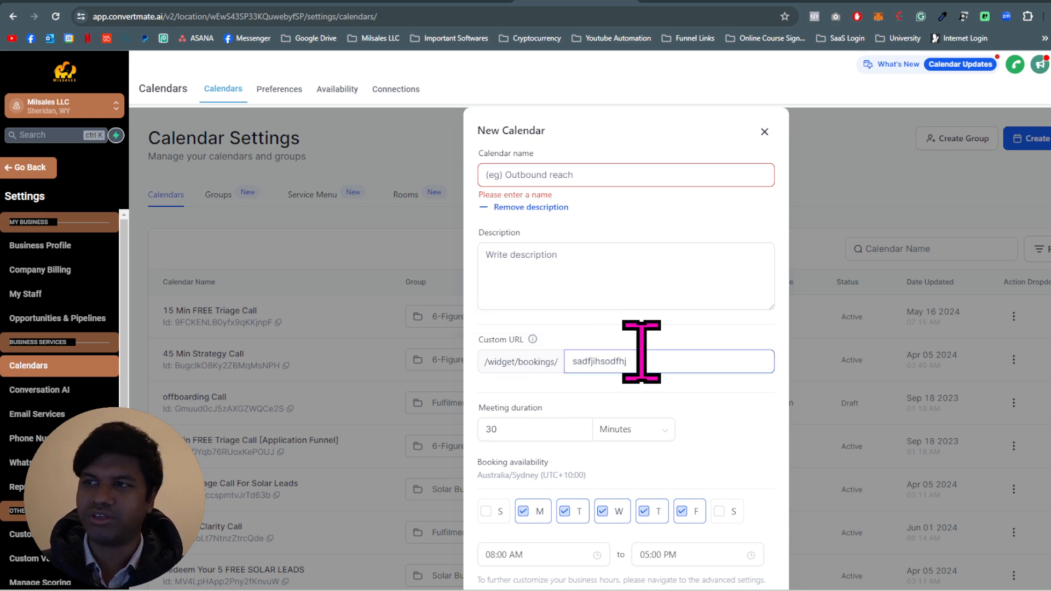
left_click_drag(646, 362, 530, 357)
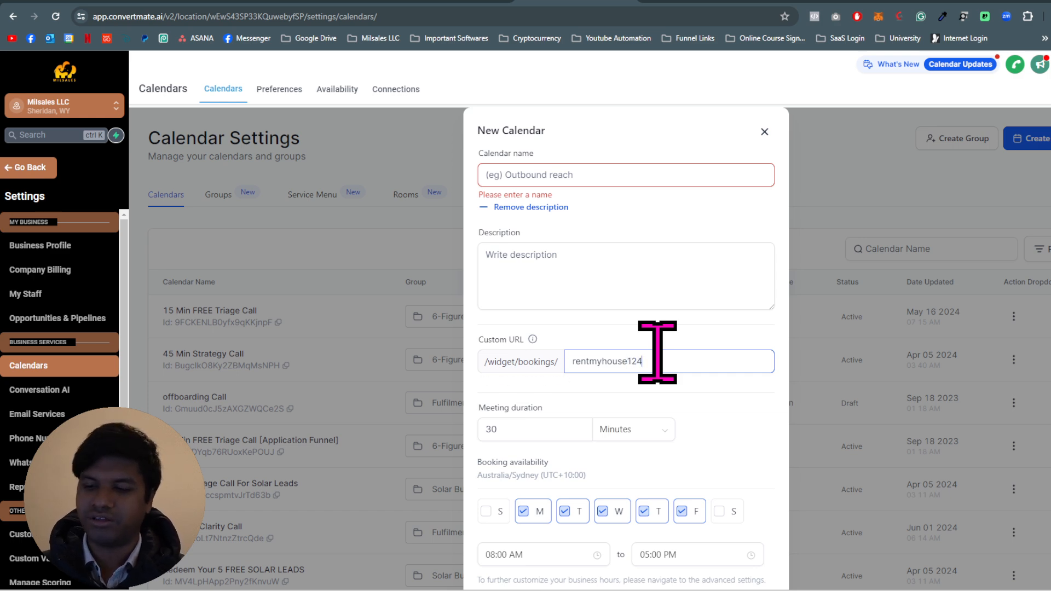
Check the meeting duration settings and enable Accept payments for the new calendar.
scroll(662, 312, "down", 3)
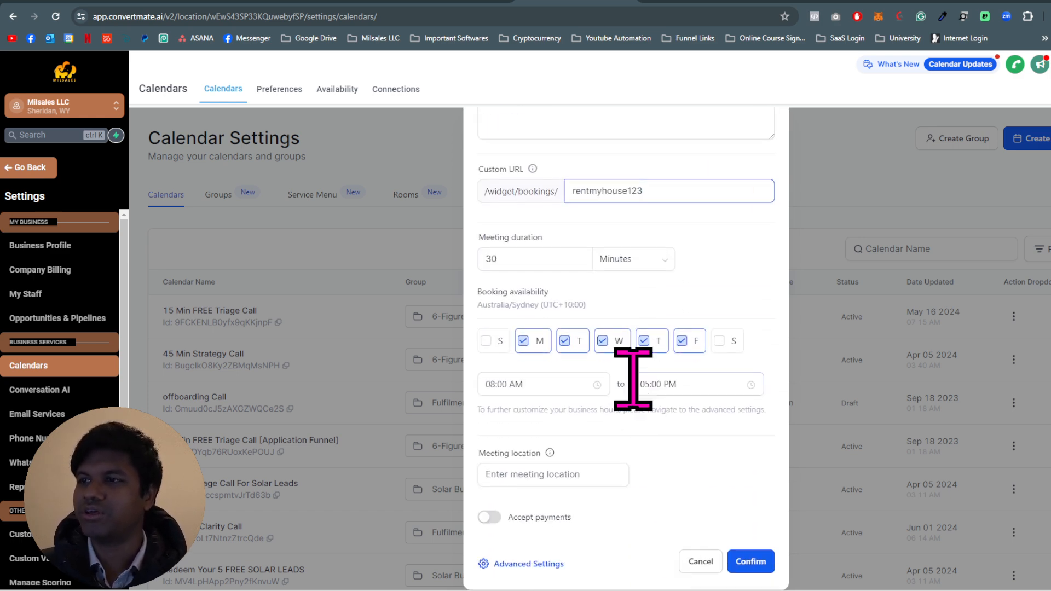
double_click(523, 260)
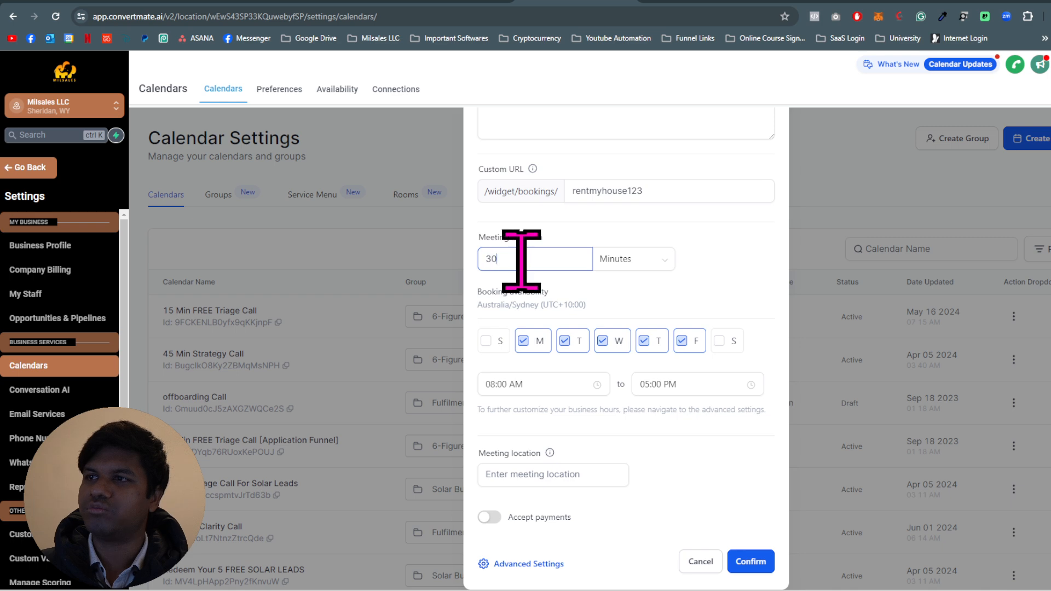
left_click(646, 263)
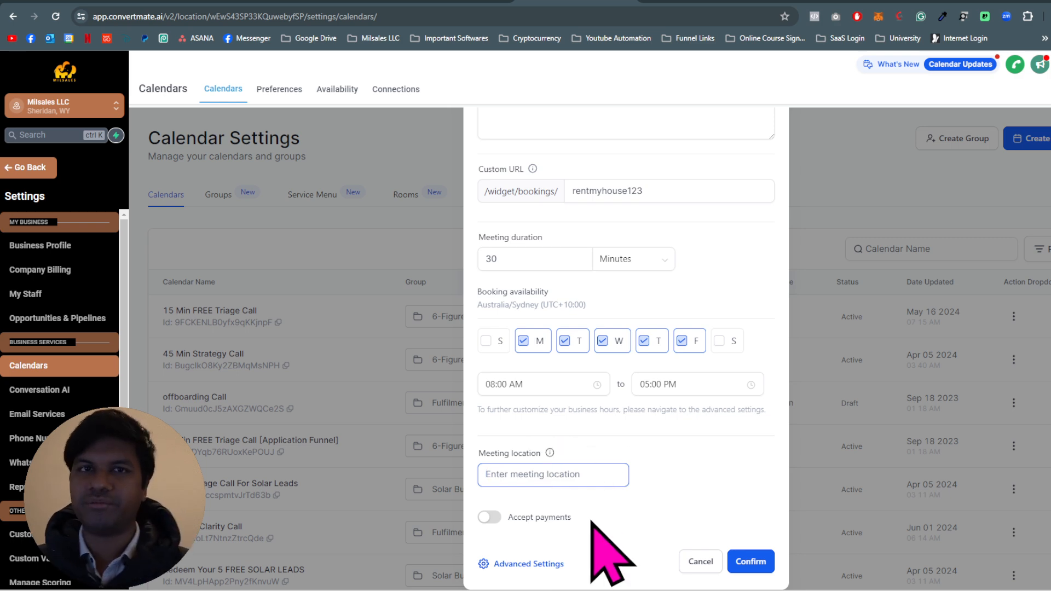
left_click(489, 519)
scroll(603, 481, "down", 3)
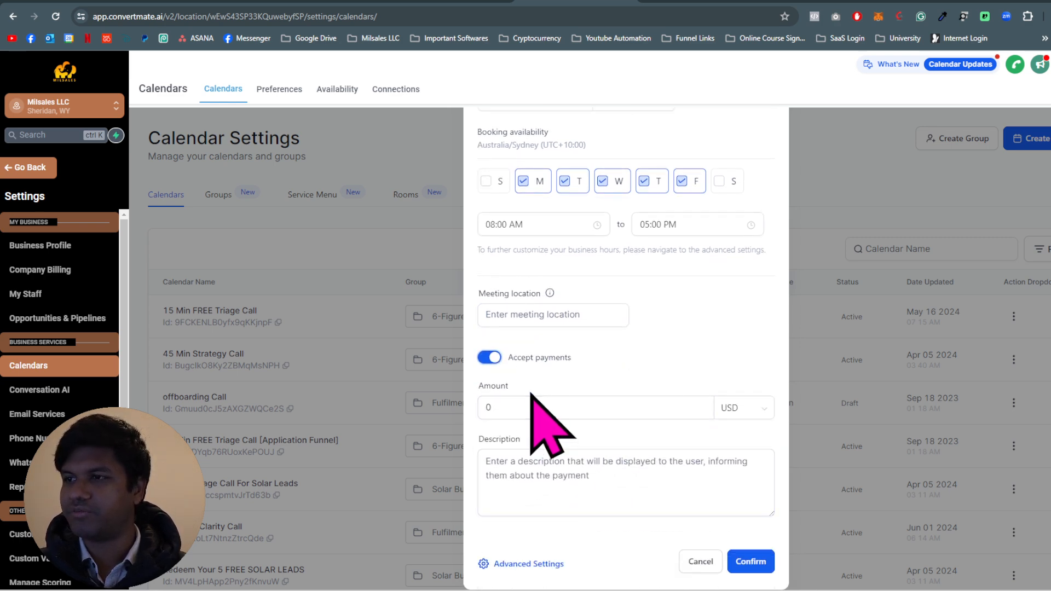
Try out the payment currency, amount and description fields of the new calendar.
left_click(742, 406)
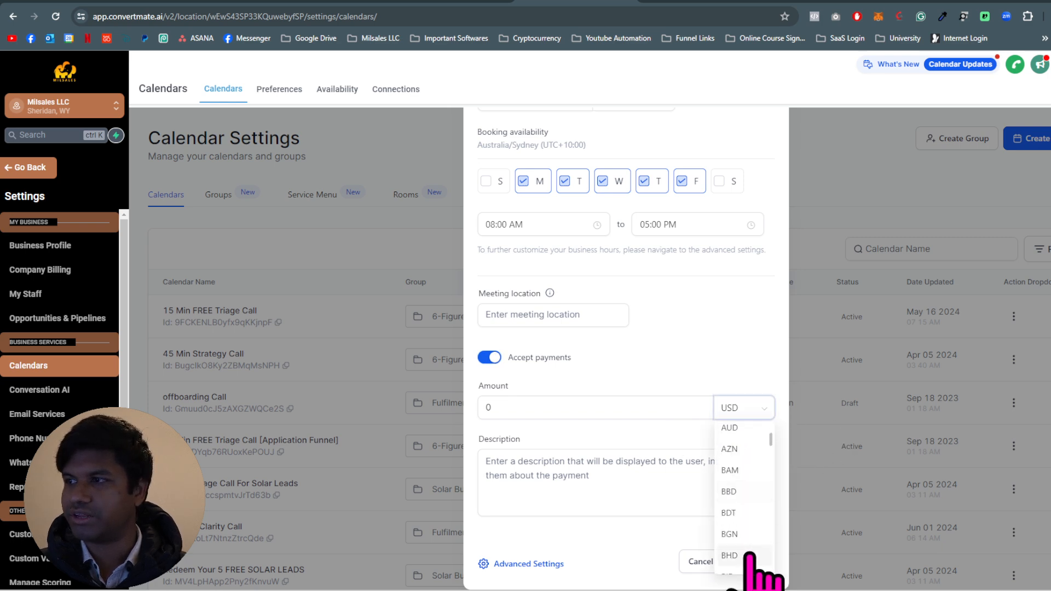
left_click(758, 435)
double_click(488, 408)
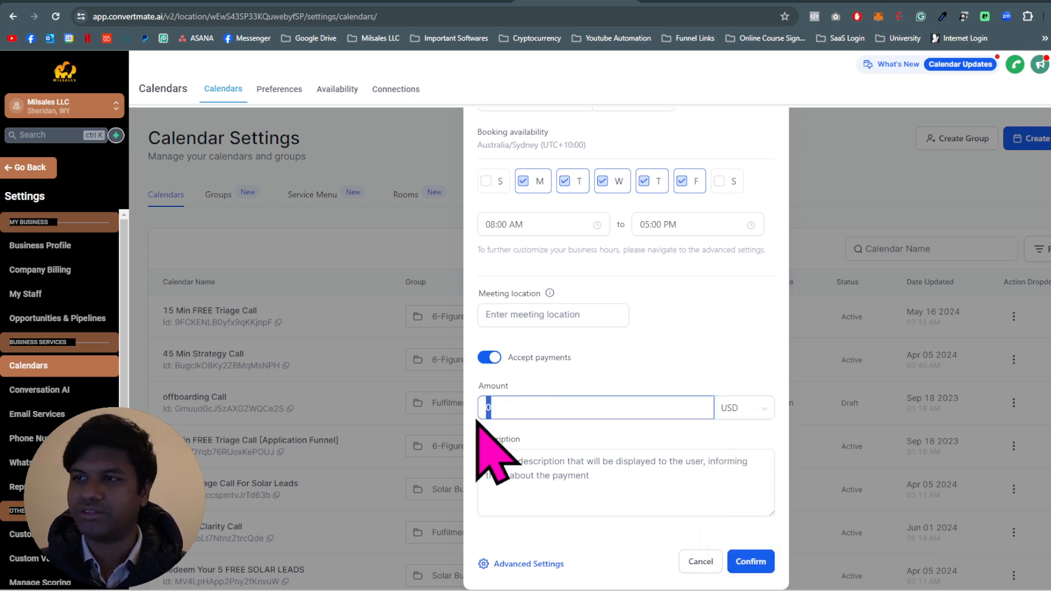
left_click(611, 478)
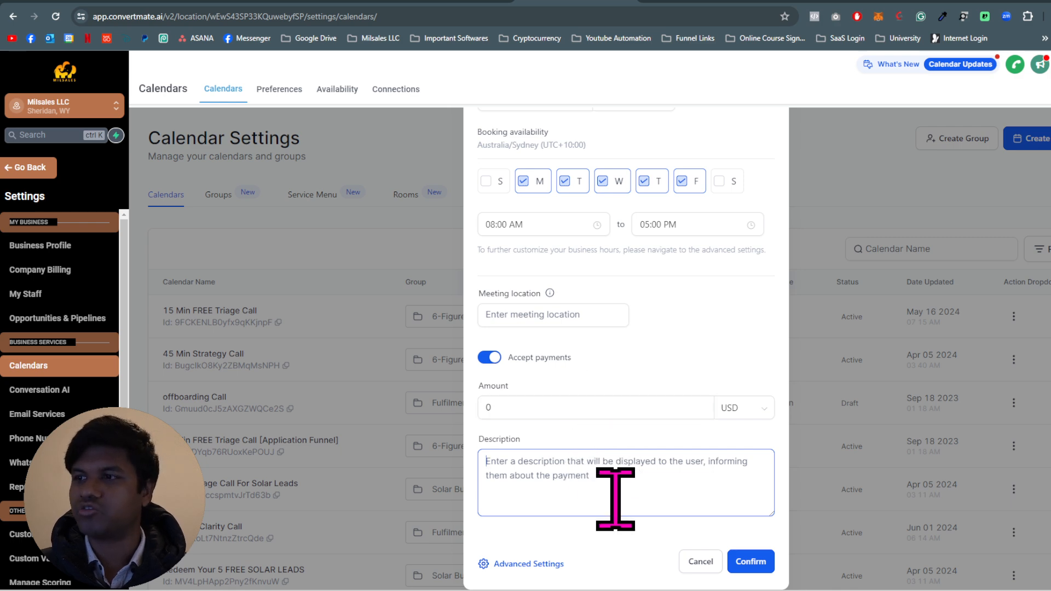
type("sd")
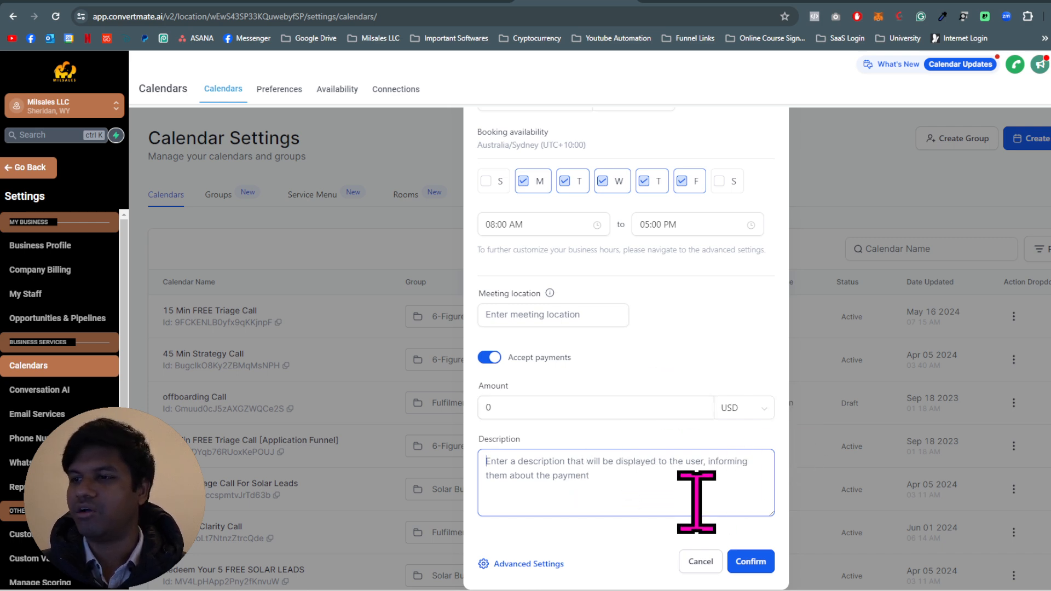
Review the new calendar's settings, from the calendar name to the payment description.
scroll(575, 544, "up", 1)
scroll(546, 504, "down", 1)
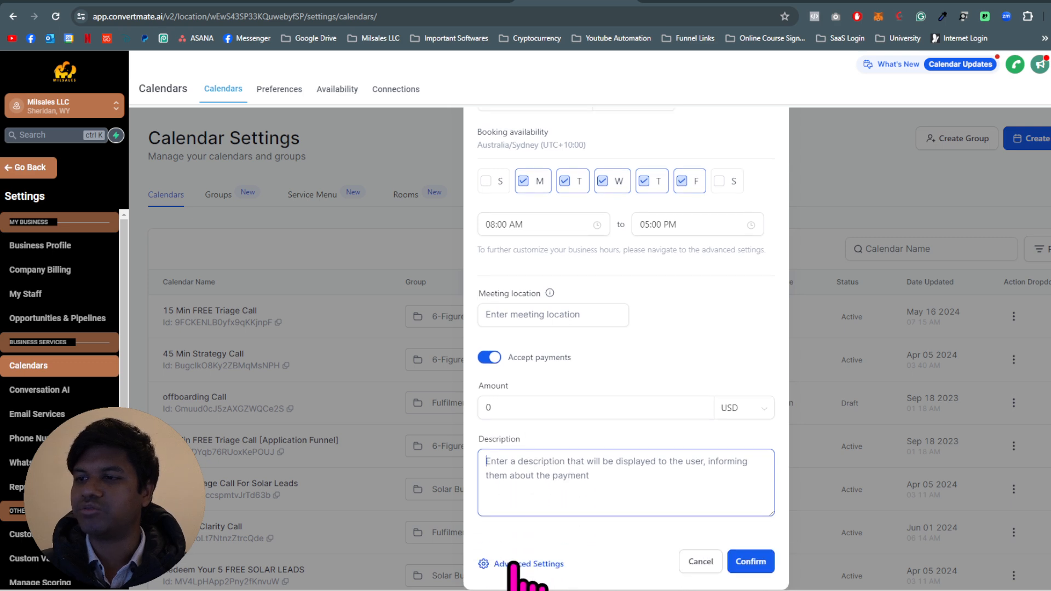
scroll(602, 247, "up", 6)
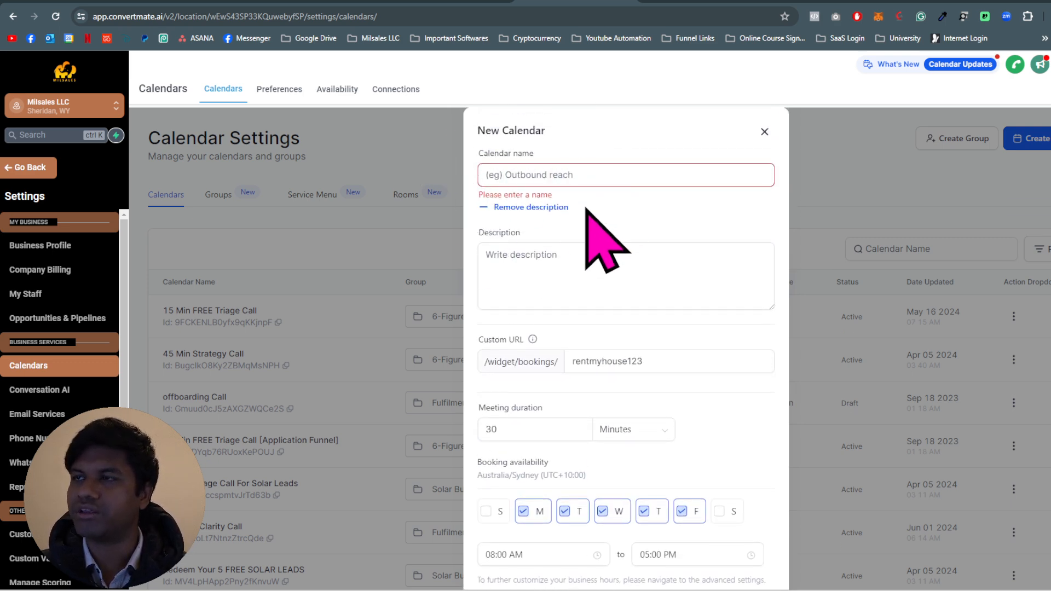
scroll(598, 272, "down", 7)
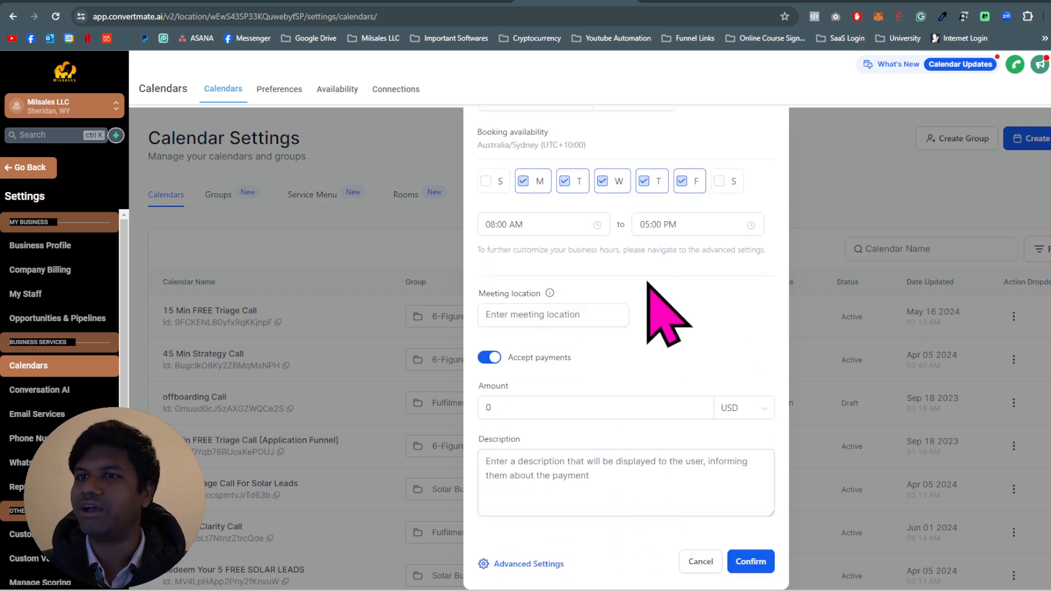
scroll(668, 312, "up", 6)
scroll(662, 242, "up", 1)
scroll(706, 422, "down", 8)
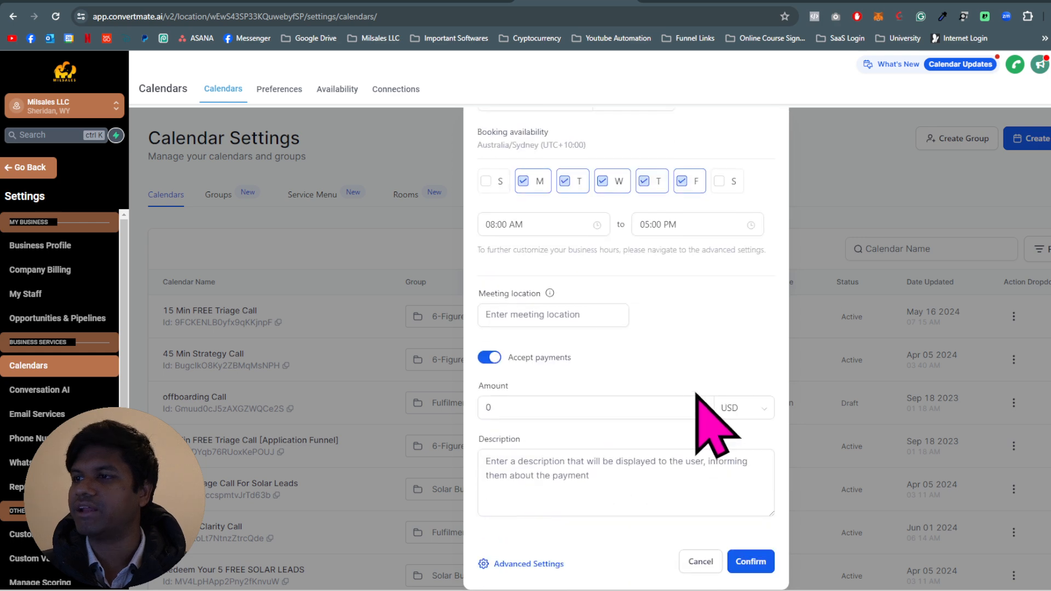
Discard the unsaved new calendar and open the existing 15 Min FREE Triage Call calendar for editing to check its meeting details.
scroll(694, 274, "up", 8)
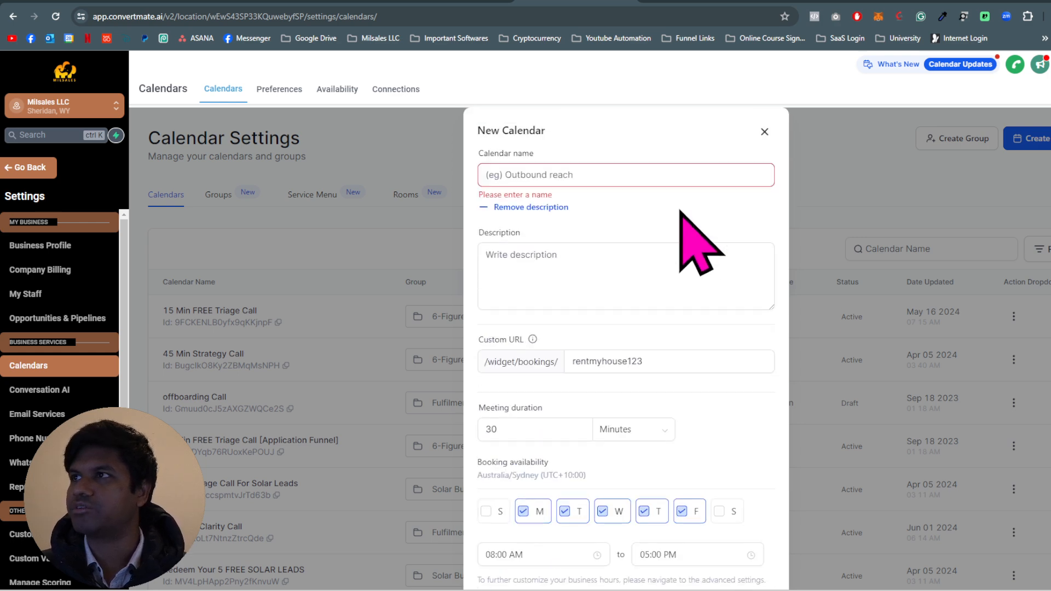
left_click(760, 134)
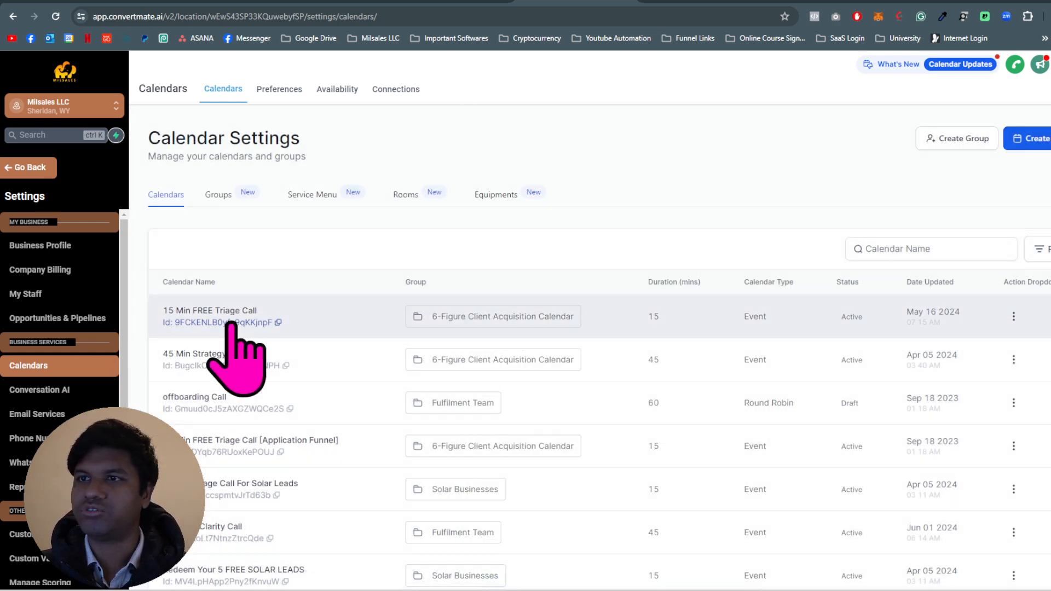
left_click(1014, 316)
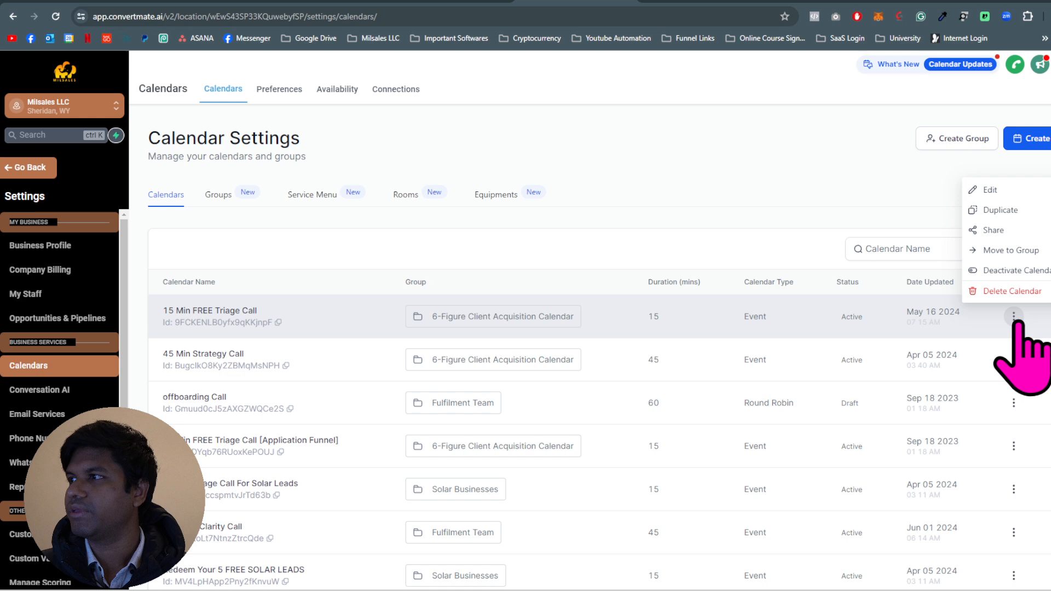
left_click(992, 190)
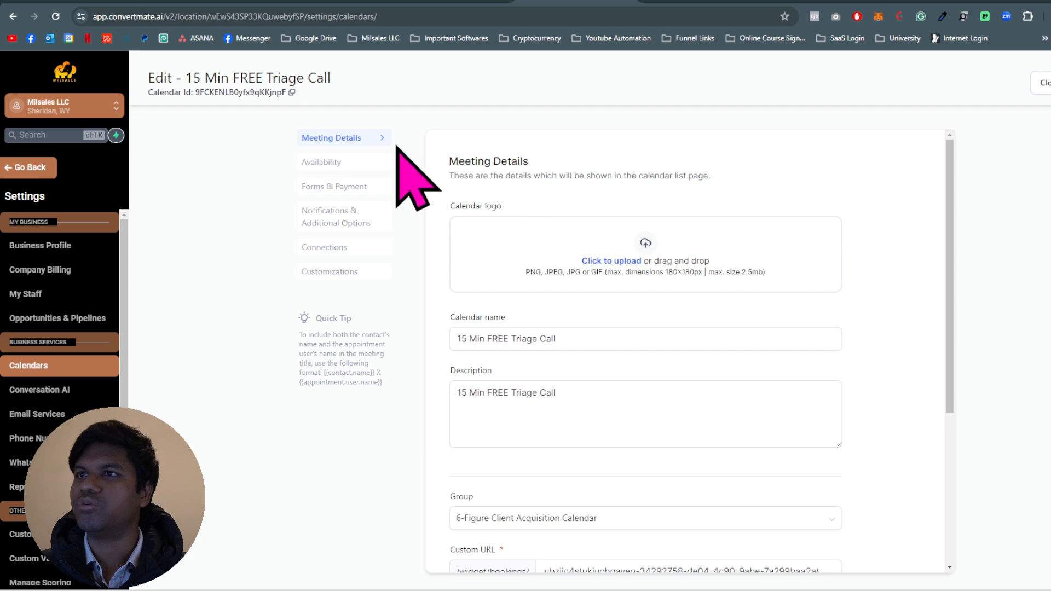
scroll(686, 497, "down", 5)
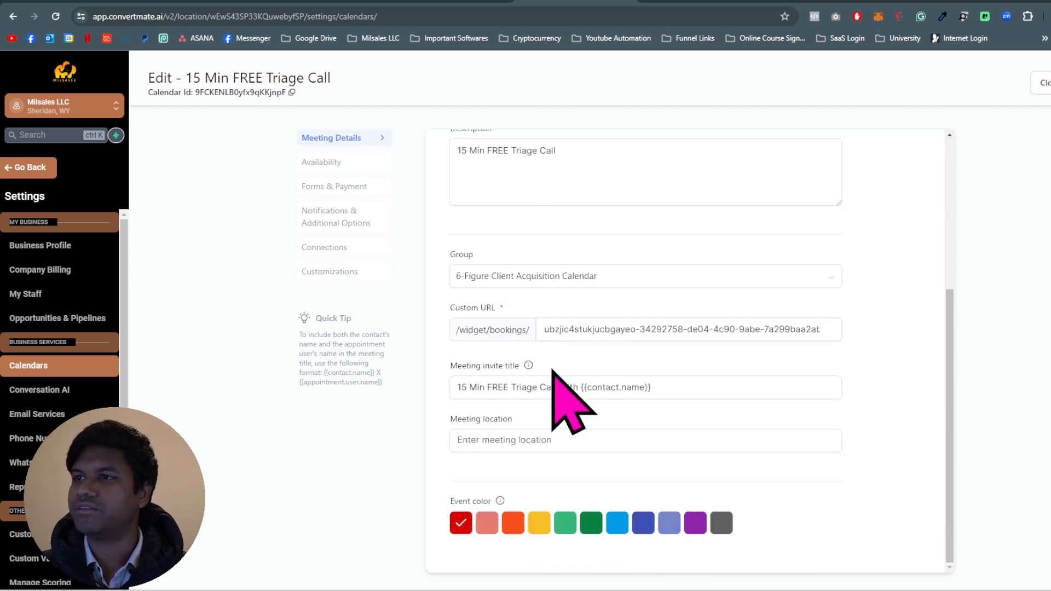
Review the calendar's availability settings, including the weekly hours, meeting interval, meeting duration, booking limits and buffer times.
left_click(333, 163)
scroll(586, 417, "up", 1)
scroll(577, 181, "down", 1)
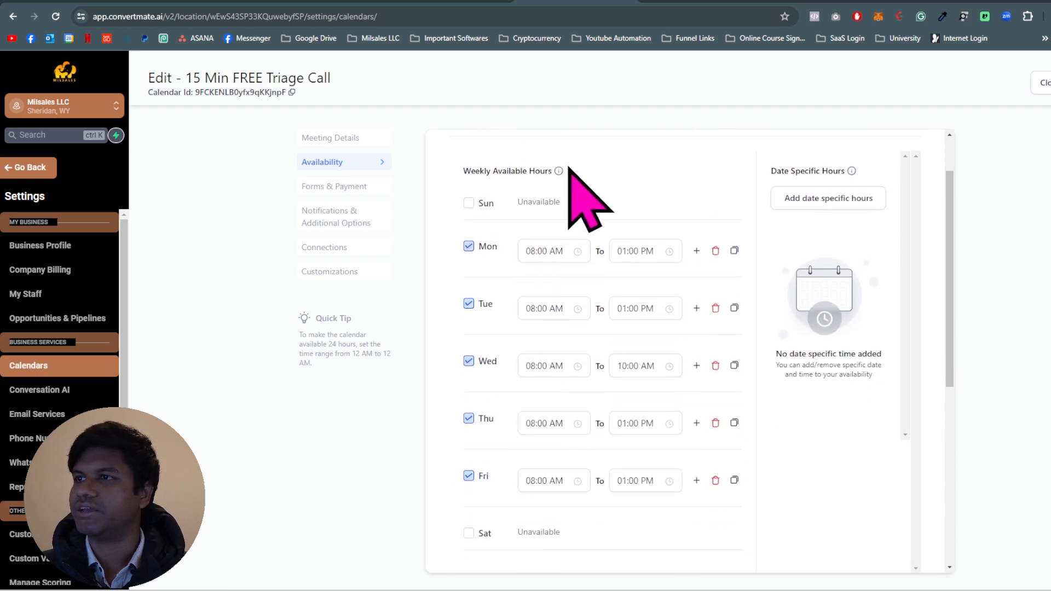
scroll(557, 353, "down", 2)
scroll(557, 353, "down", 5)
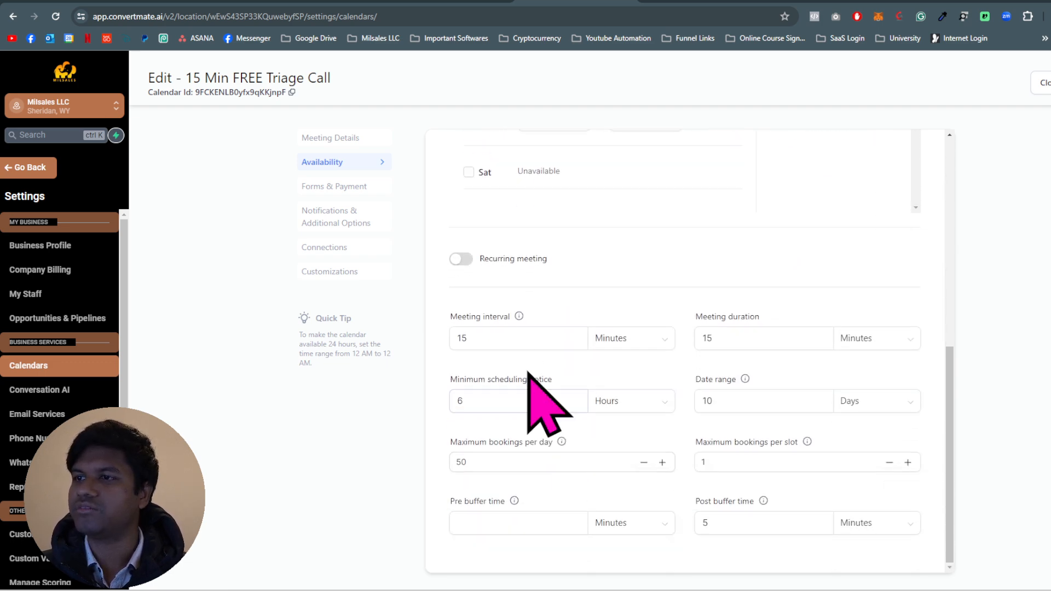
left_click_drag(489, 336, 430, 339)
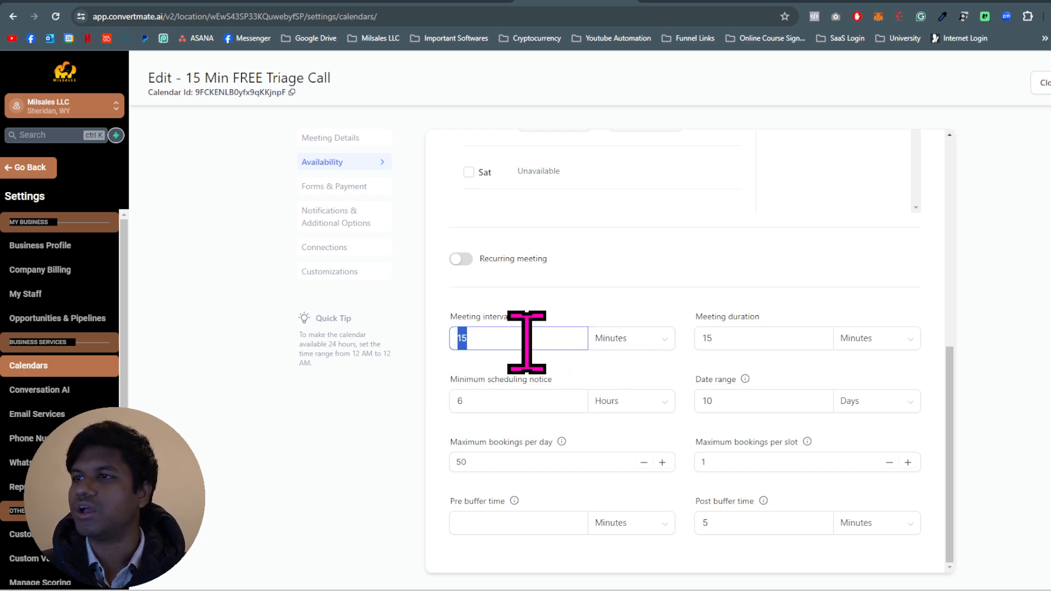
left_click_drag(746, 336, 699, 363)
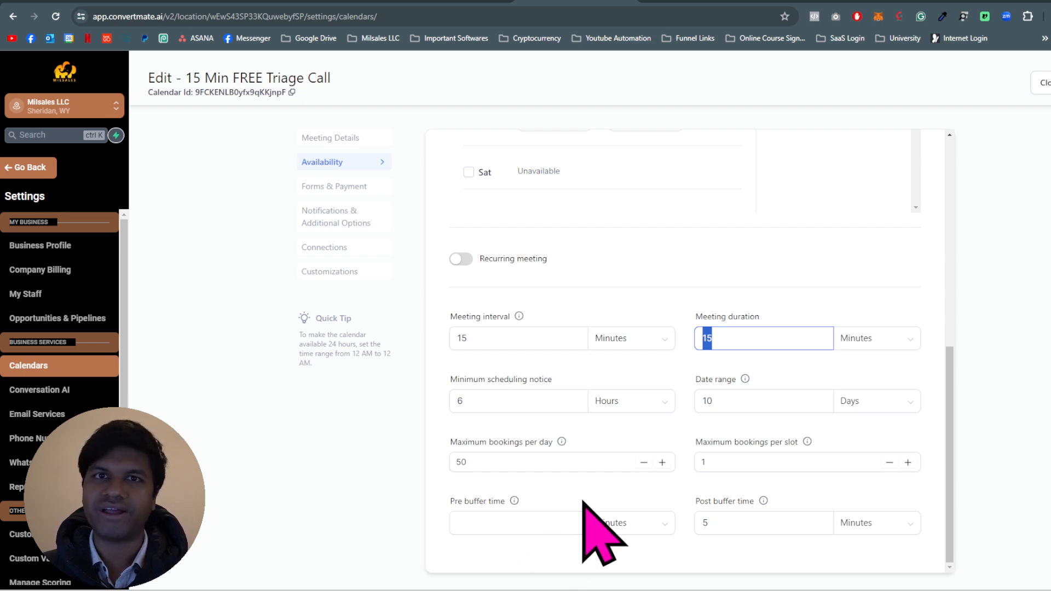
Try out Form 31 and the 45 Min FREE Strategy Call form as the calendar's booking form.
left_click(350, 186)
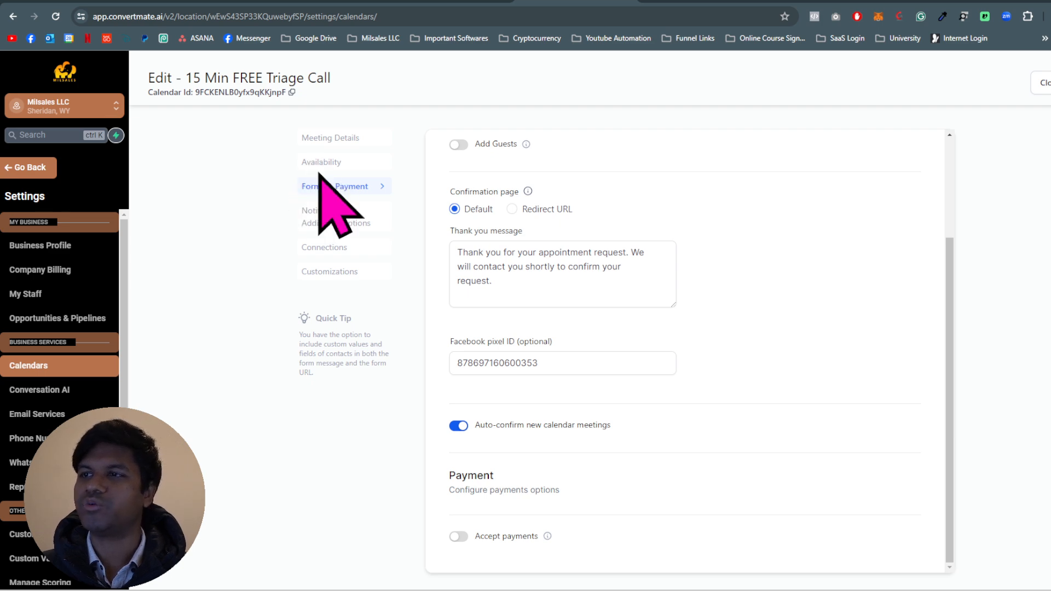
scroll(536, 246, "up", 3)
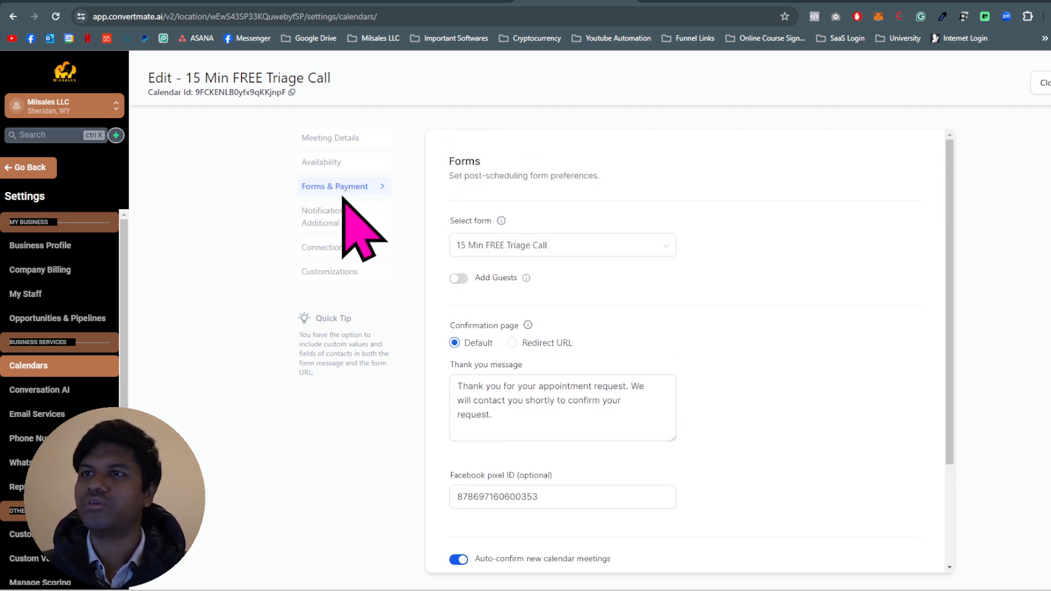
left_click(550, 249)
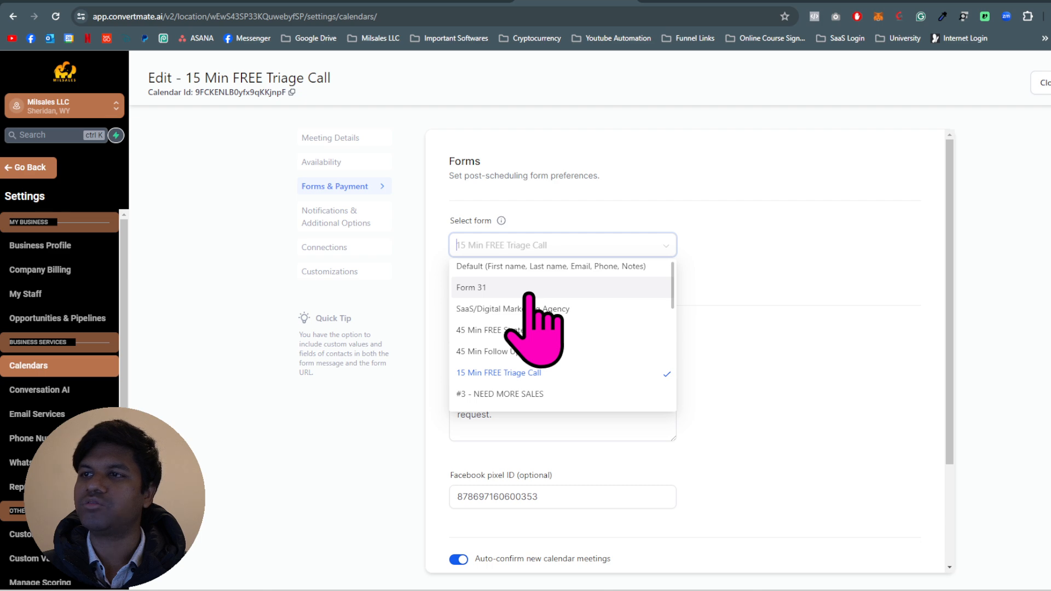
left_click(529, 294)
left_click(528, 251)
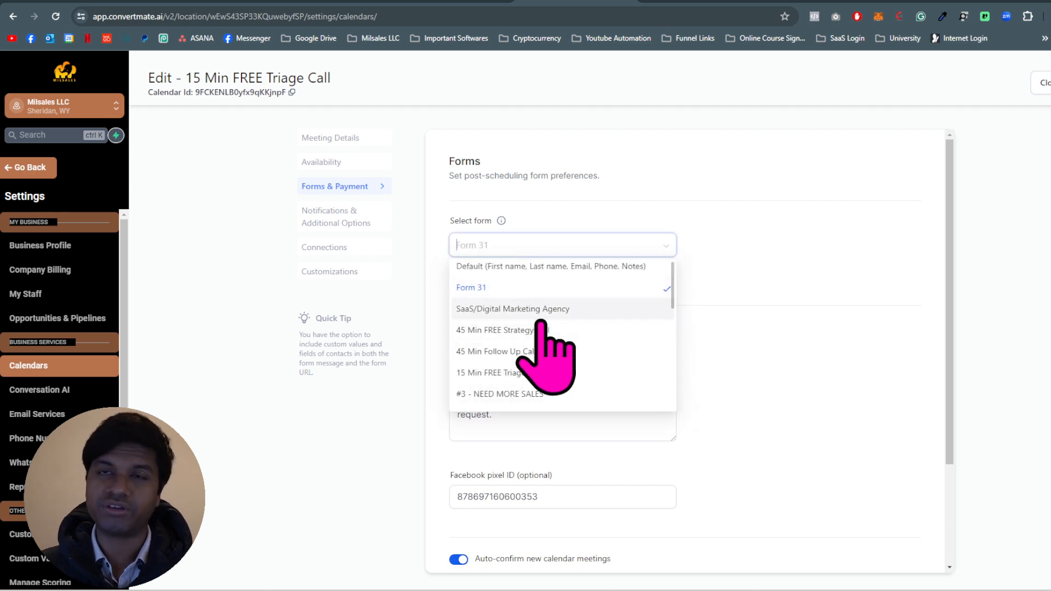
left_click(547, 330)
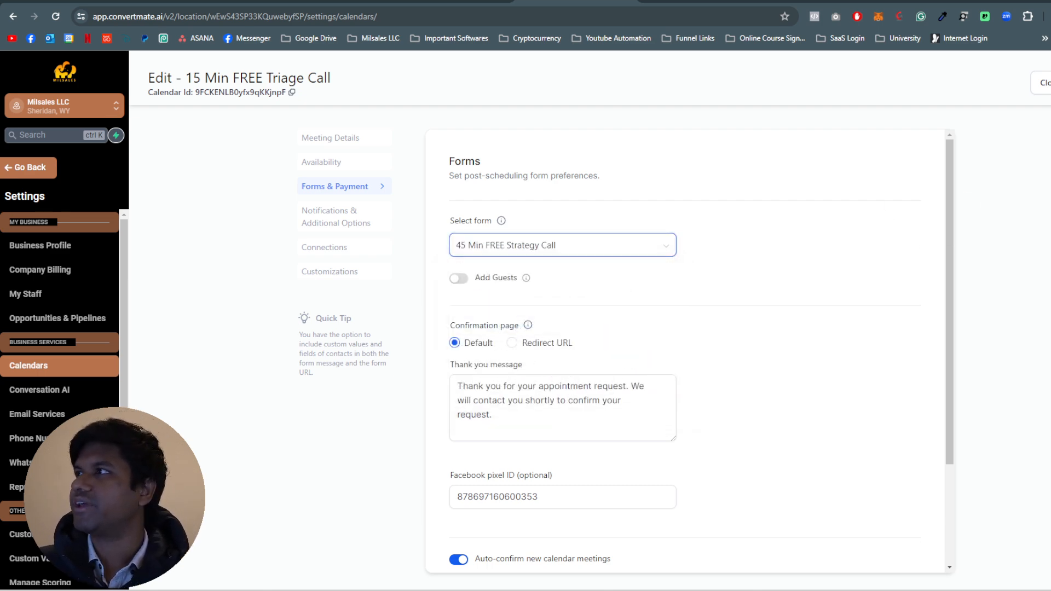
scroll(511, 364, "down", 3)
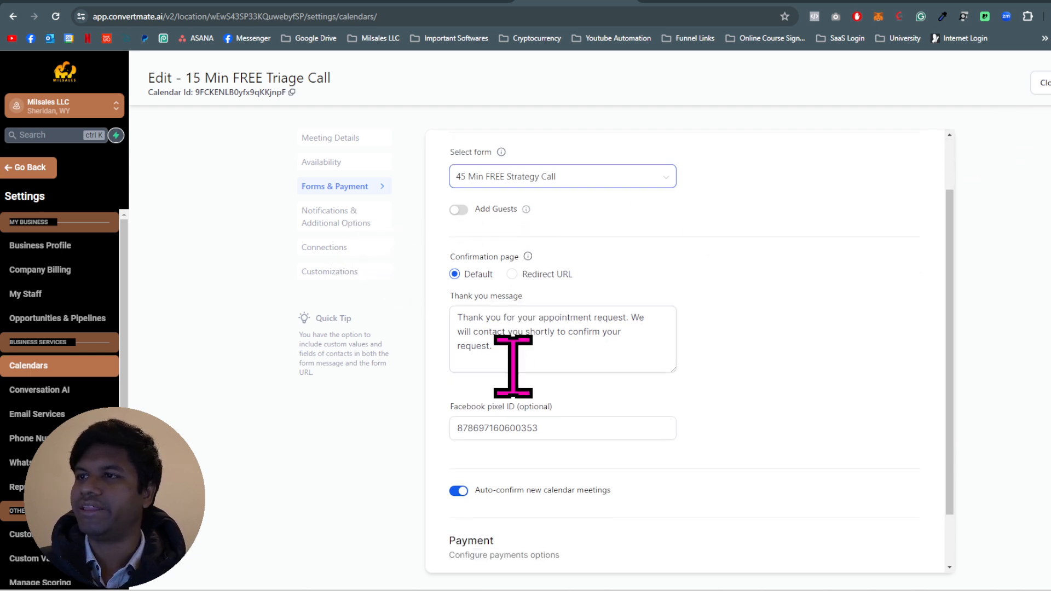
Review the calendar's notification type and recipients, the reschedule and cancelling options, and the additional notes.
left_click(345, 208)
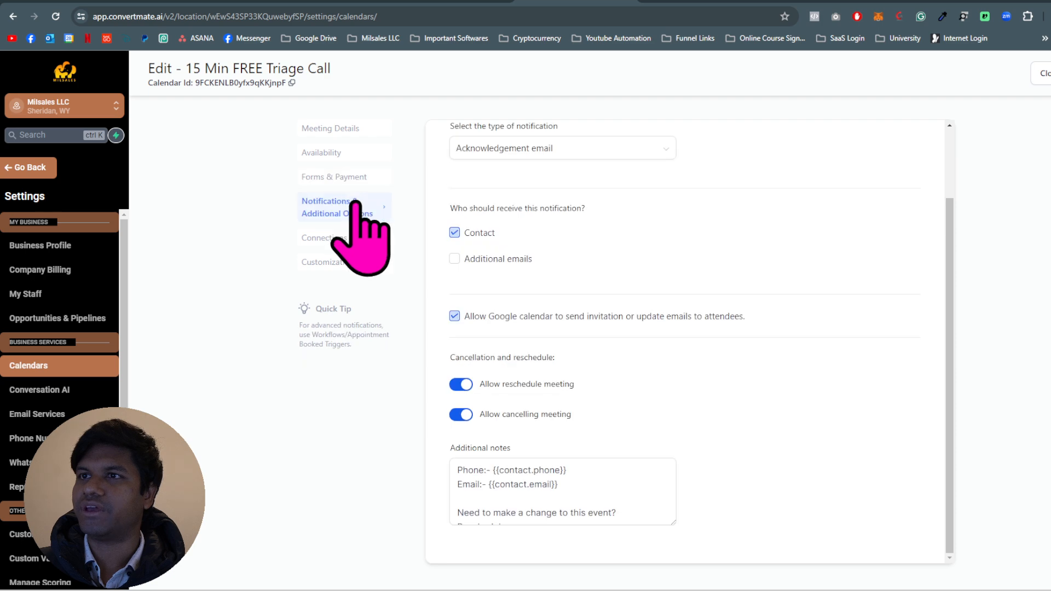
scroll(493, 235, "up", 2)
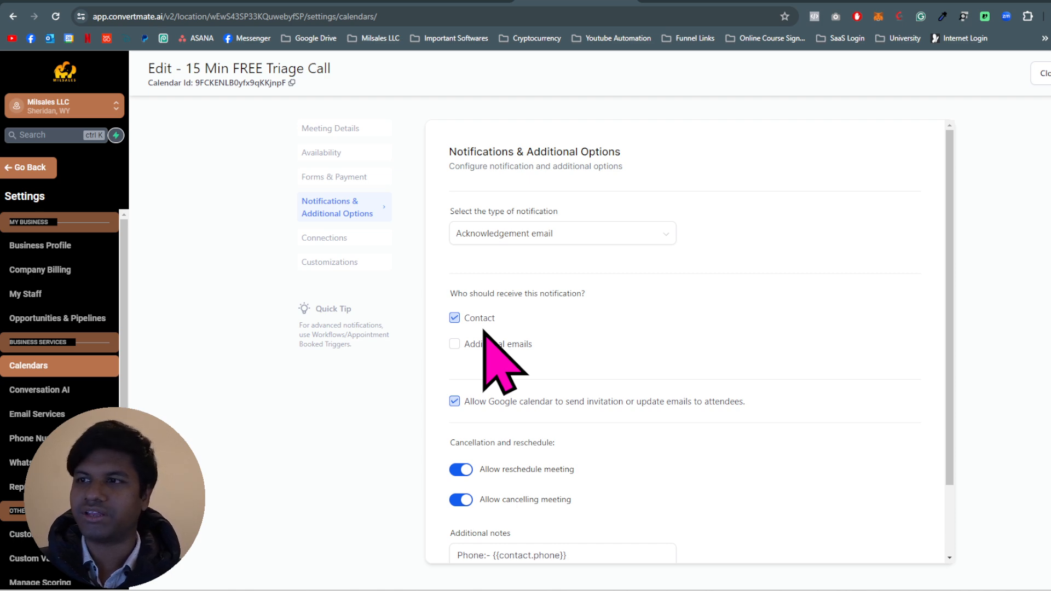
scroll(586, 375, "down", 2)
scroll(547, 471, "down", 3)
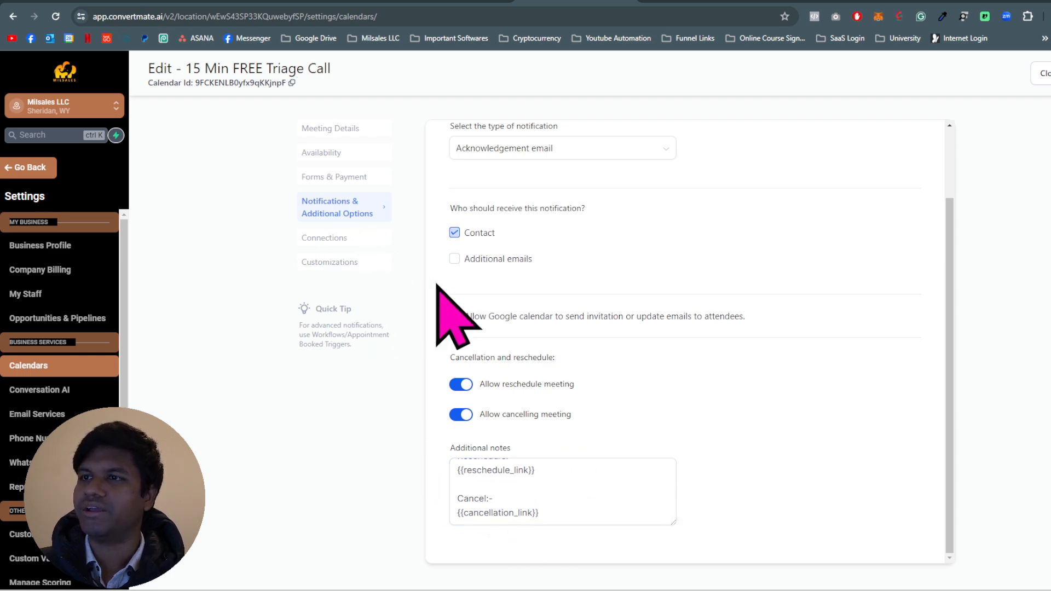
left_click_drag(532, 386, 575, 386)
left_click_drag(507, 414, 566, 414)
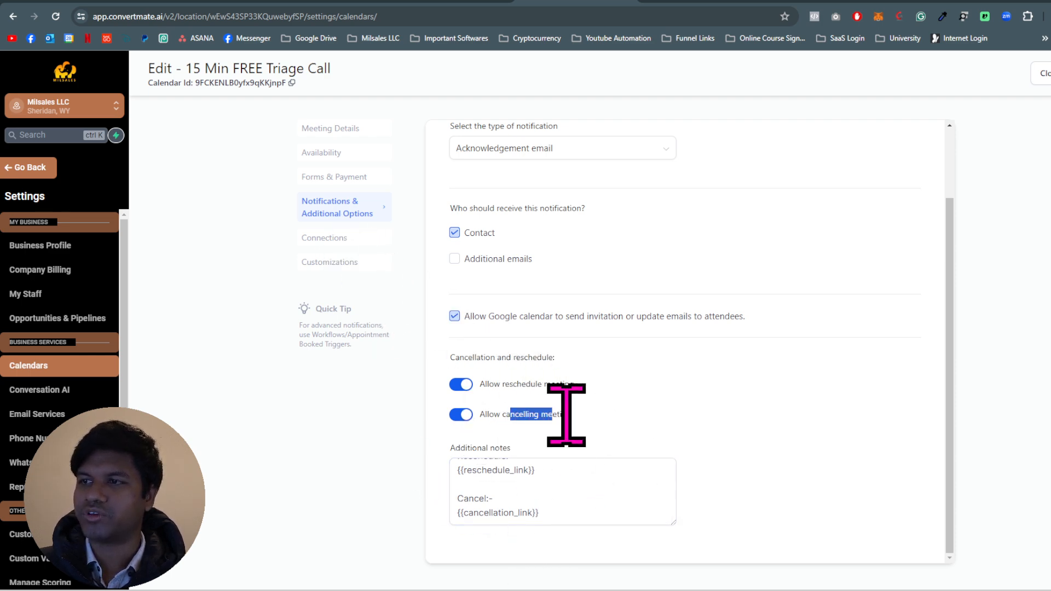
Review the calendar's external sync connection and widget customizations, and close the calendar editor without saving.
left_click(328, 239)
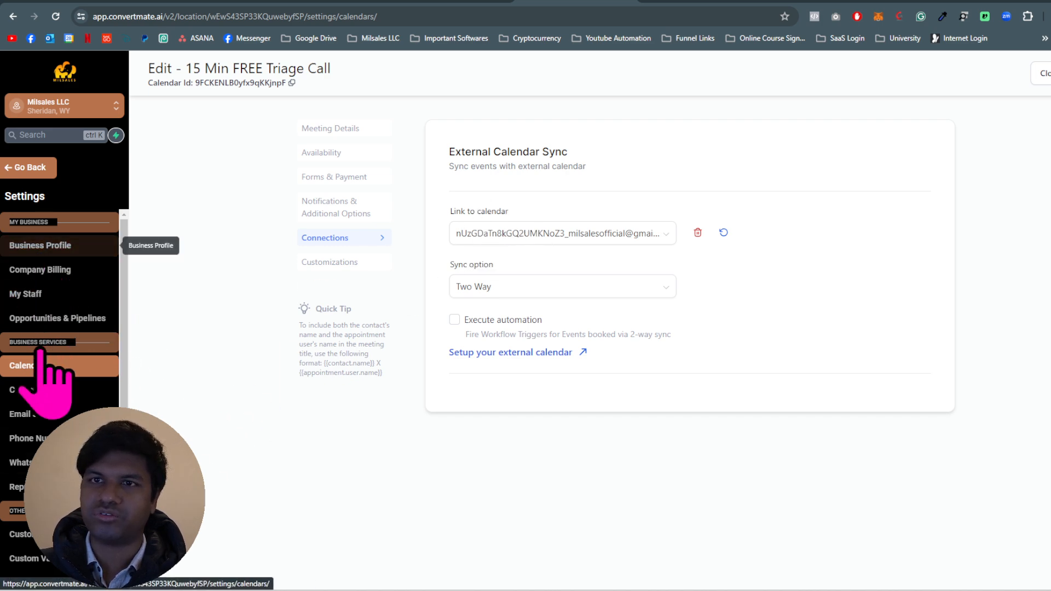
scroll(44, 383, "down", 5)
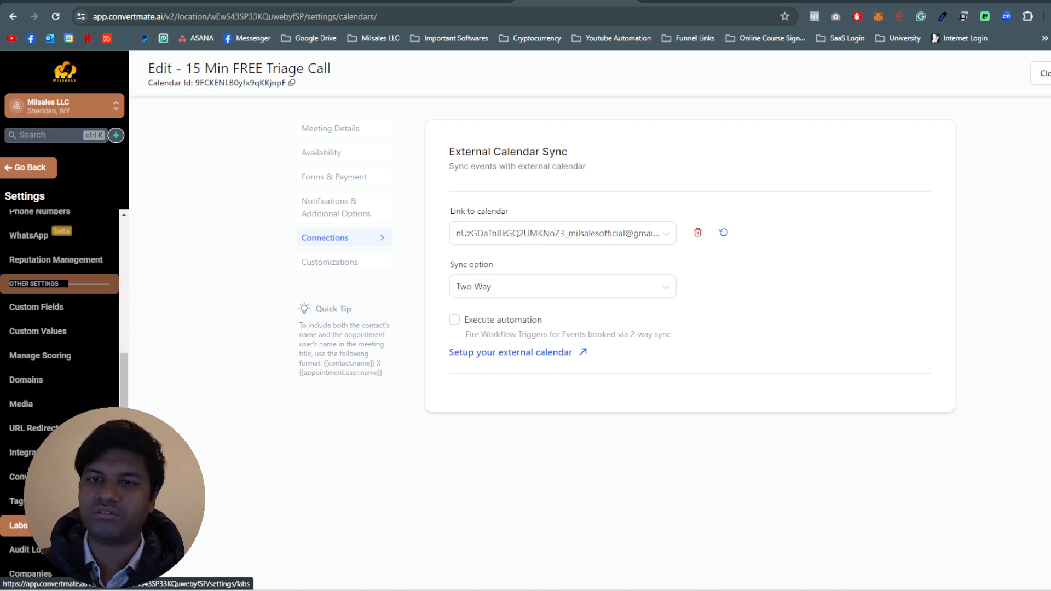
left_click(344, 262)
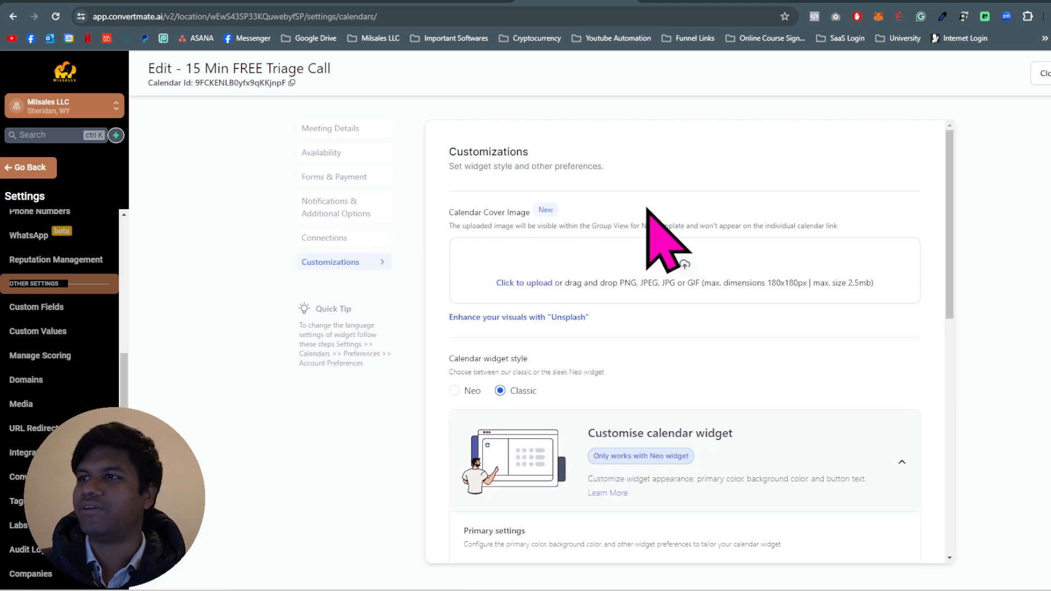
scroll(624, 520, "down", 9)
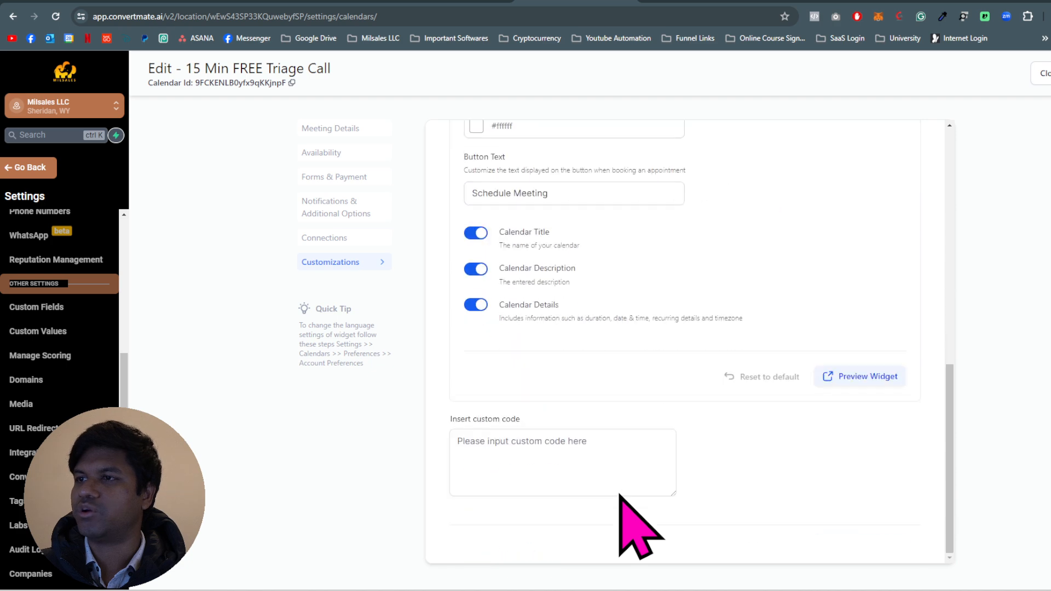
scroll(615, 485, "up", 3)
scroll(615, 485, "up", 5)
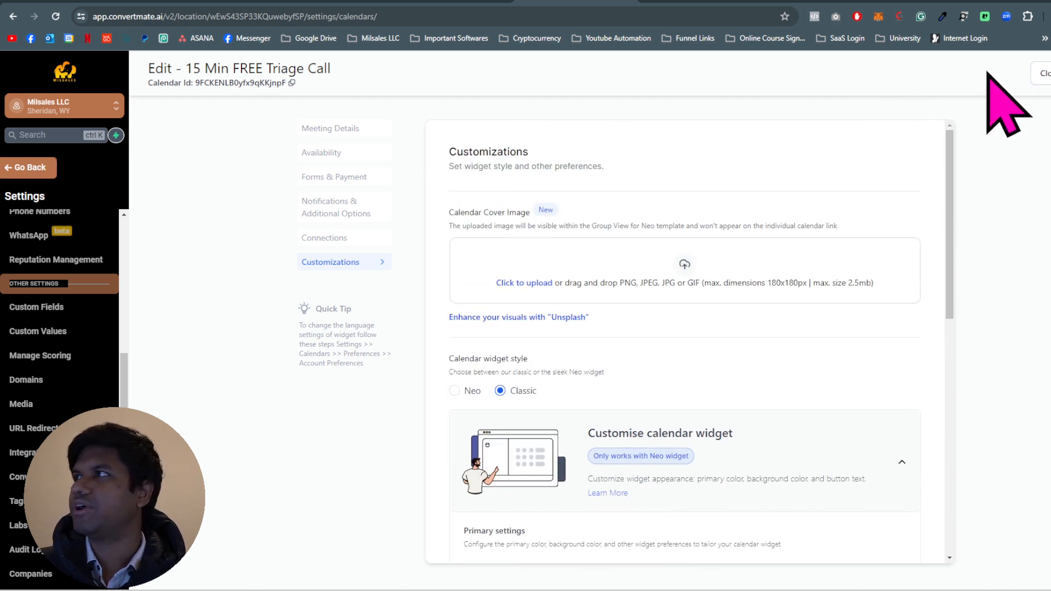
left_click(1043, 72)
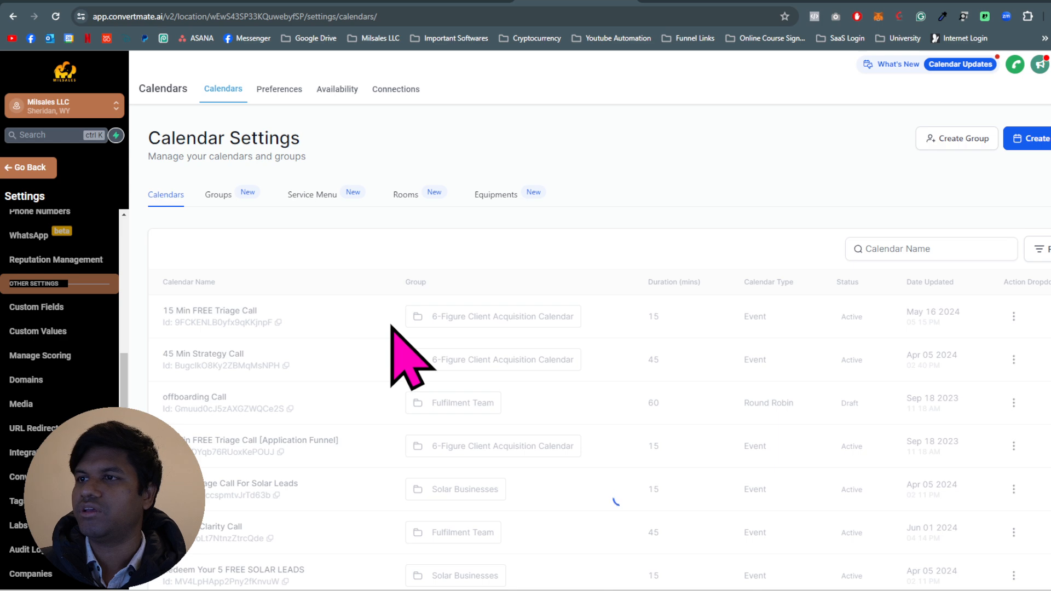
Open the sharing options of the 15 Min FREE Triage Call calendar and copy its scheduling link and permanent link.
left_click(1013, 317)
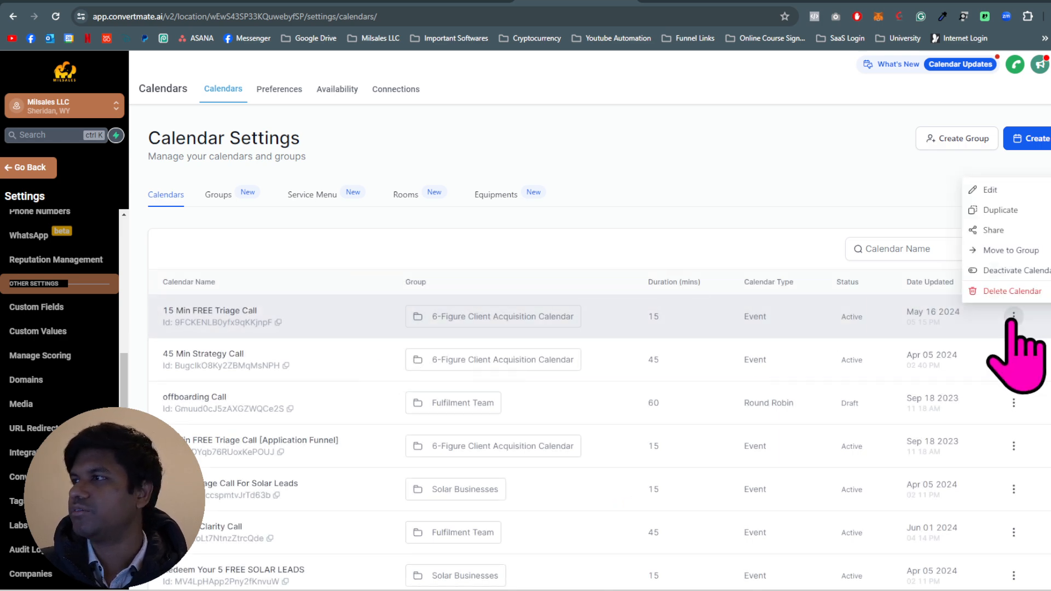
left_click(993, 228)
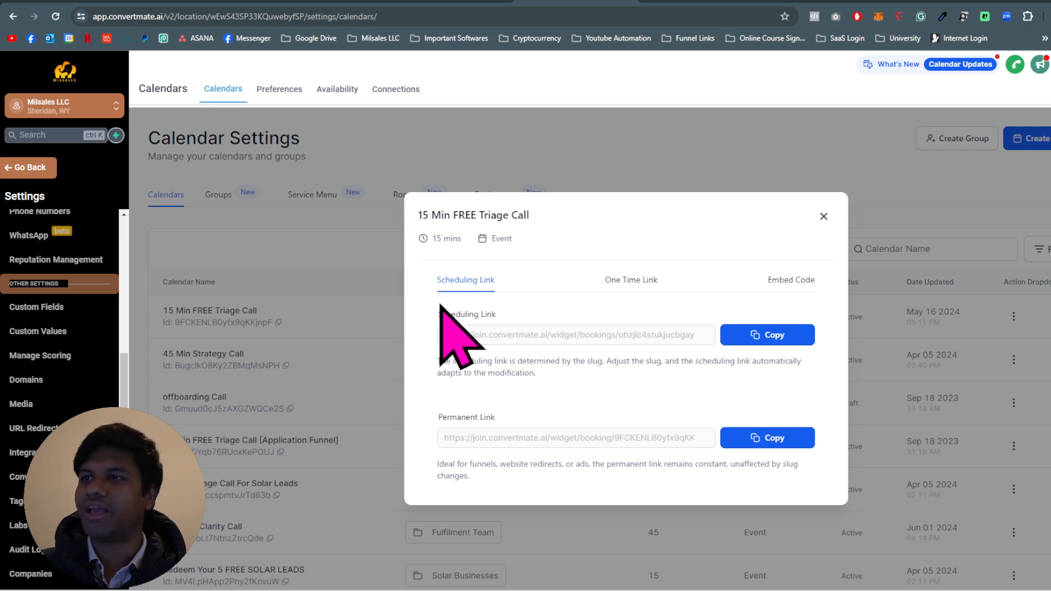
left_click(783, 333)
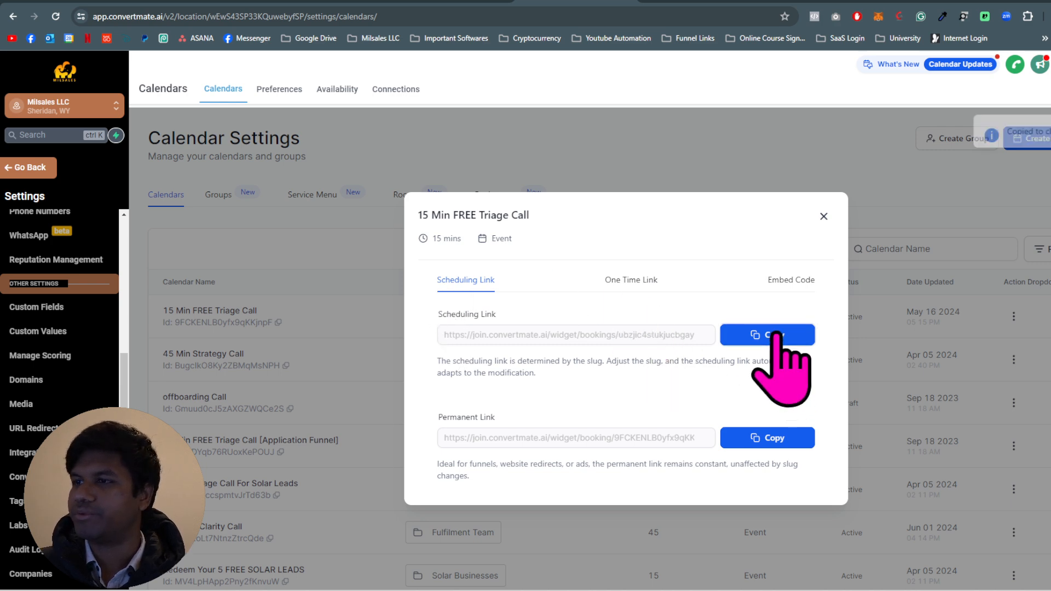
left_click(755, 437)
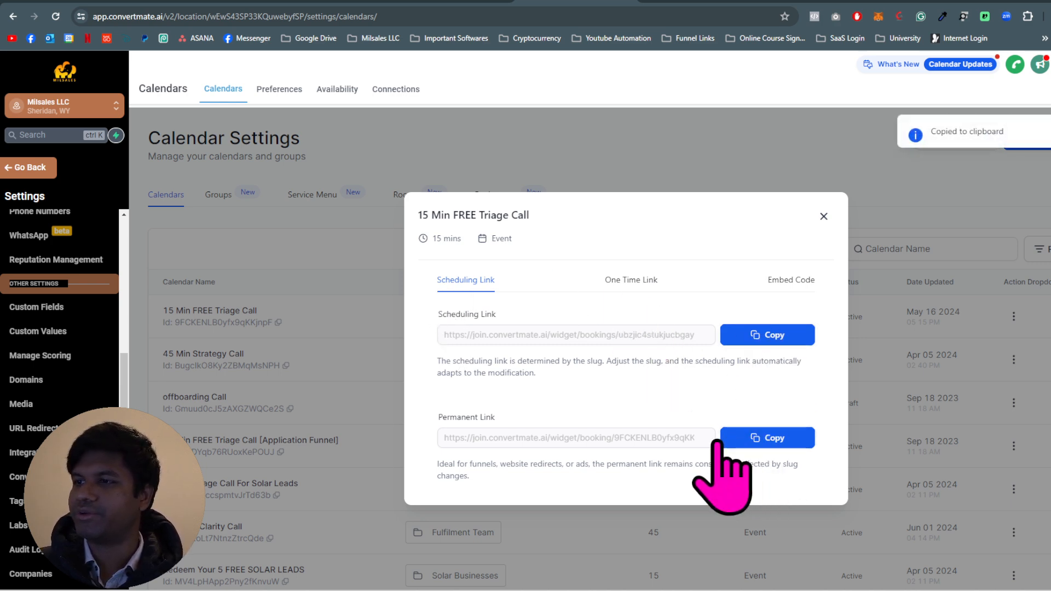
Open the copied permanent link in a new browser tab and select the 08:00 AM slot on Tue, Jun 4, 2024.
key("ctrl+t")
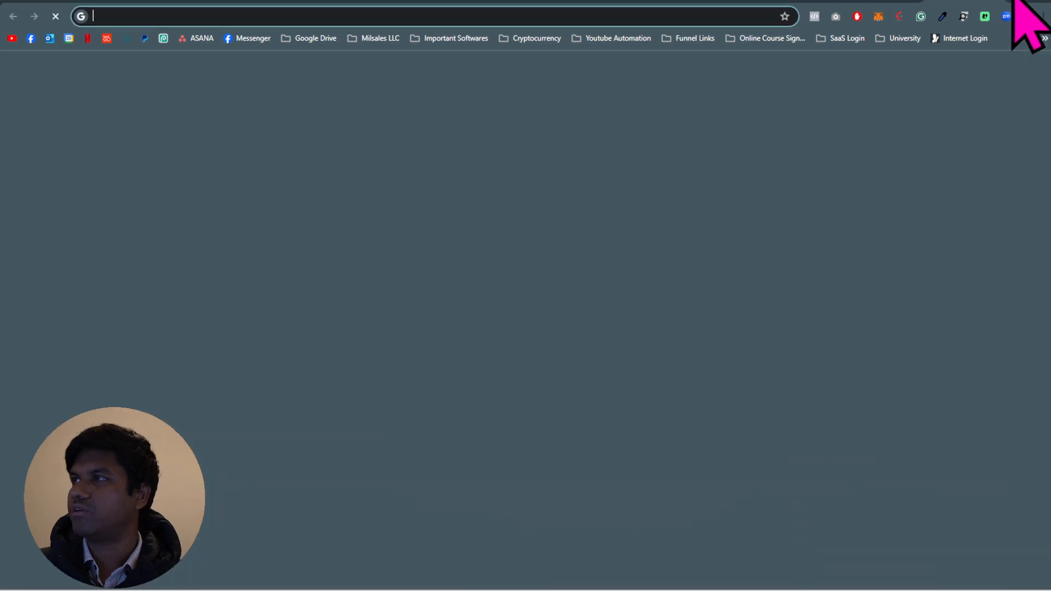
key("ctrl+v")
key("Return")
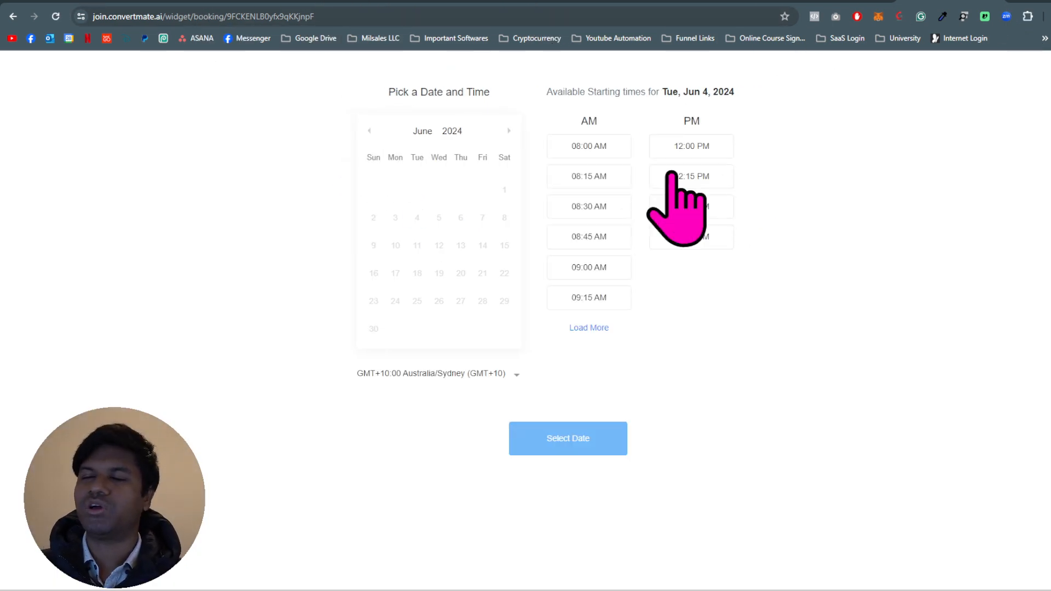
left_click(602, 154)
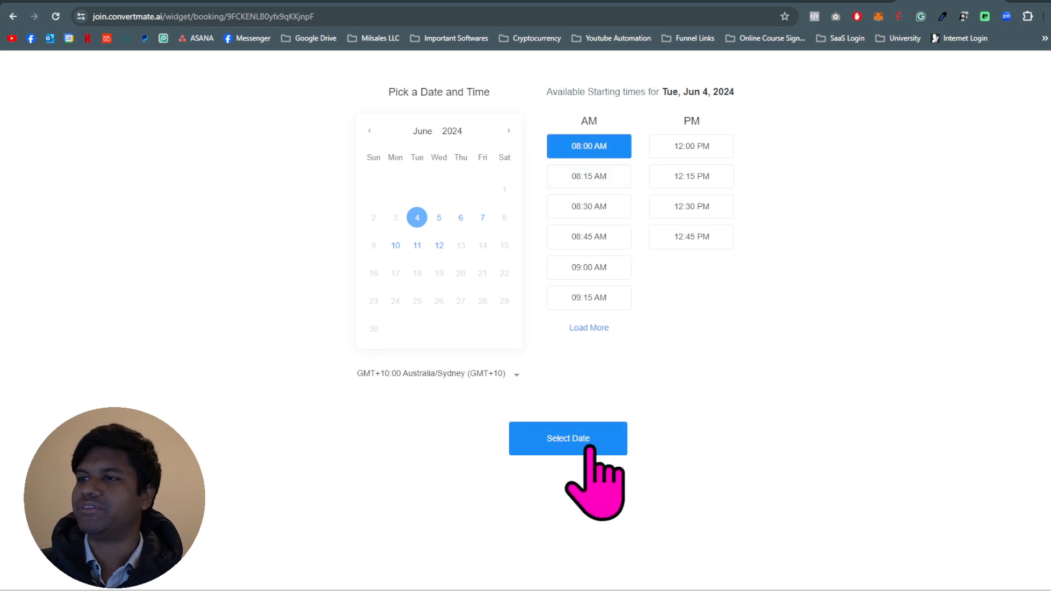
left_click(592, 445)
Examine the booking form's contact fields and its questions about business finances, goals and investment.
scroll(481, 432, "down", 10)
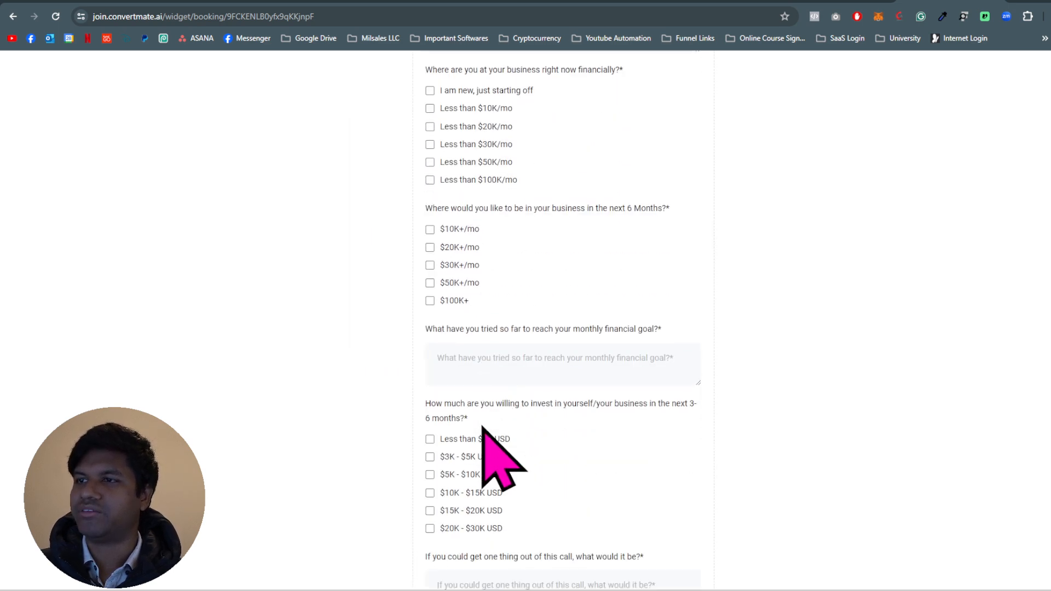
scroll(484, 443, "up", 8)
scroll(431, 176, "up", 2)
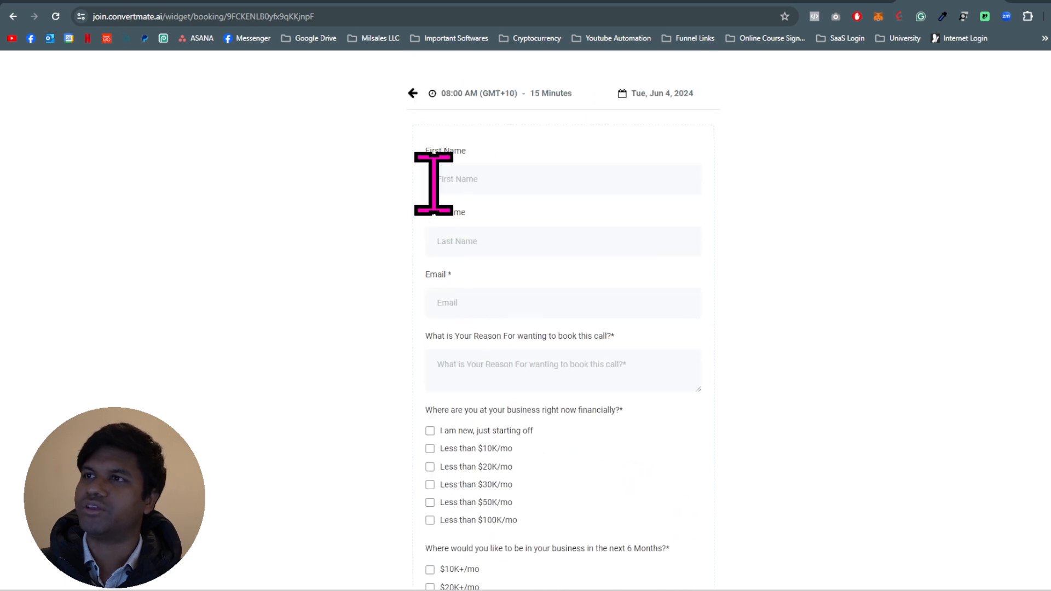
scroll(504, 551, "down", 6)
scroll(437, 328, "up", 4)
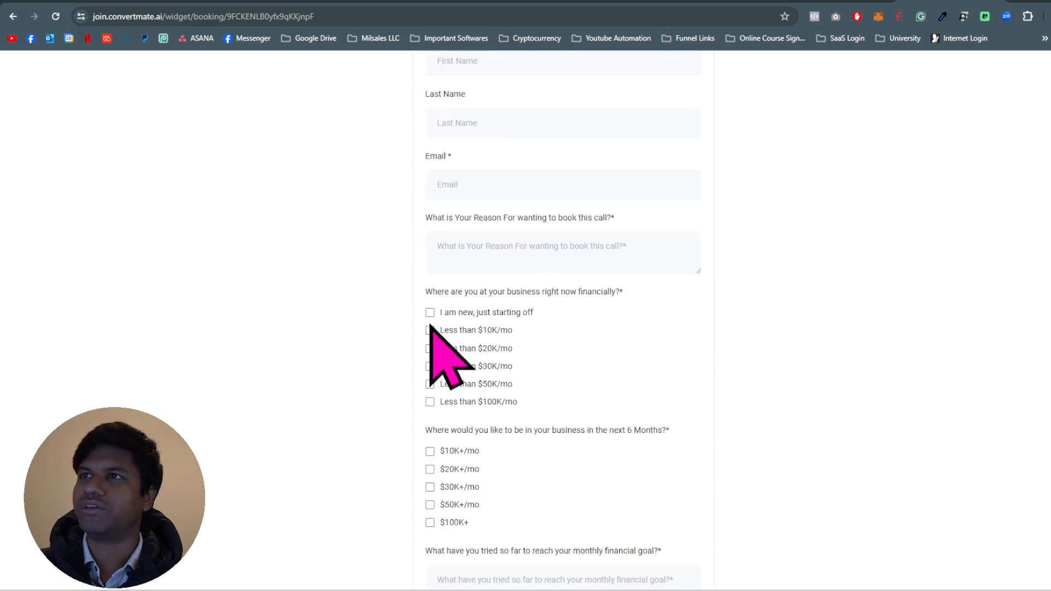
Return to the calendar settings, review the form choices for the 15 Min FREE Triage Call calendar, and close its editor without saving.
left_click(499, 1)
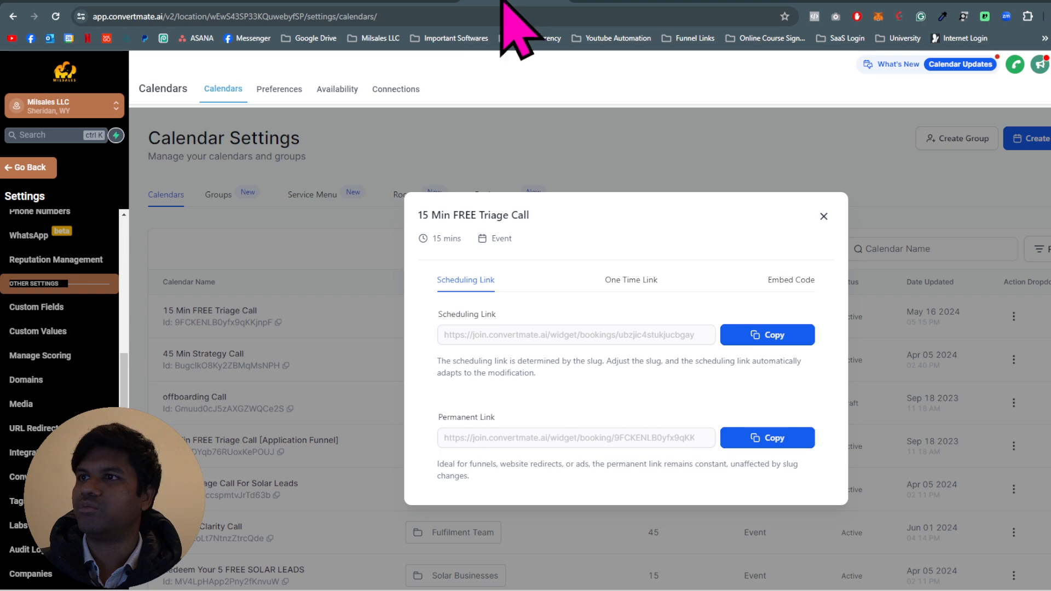
left_click(823, 216)
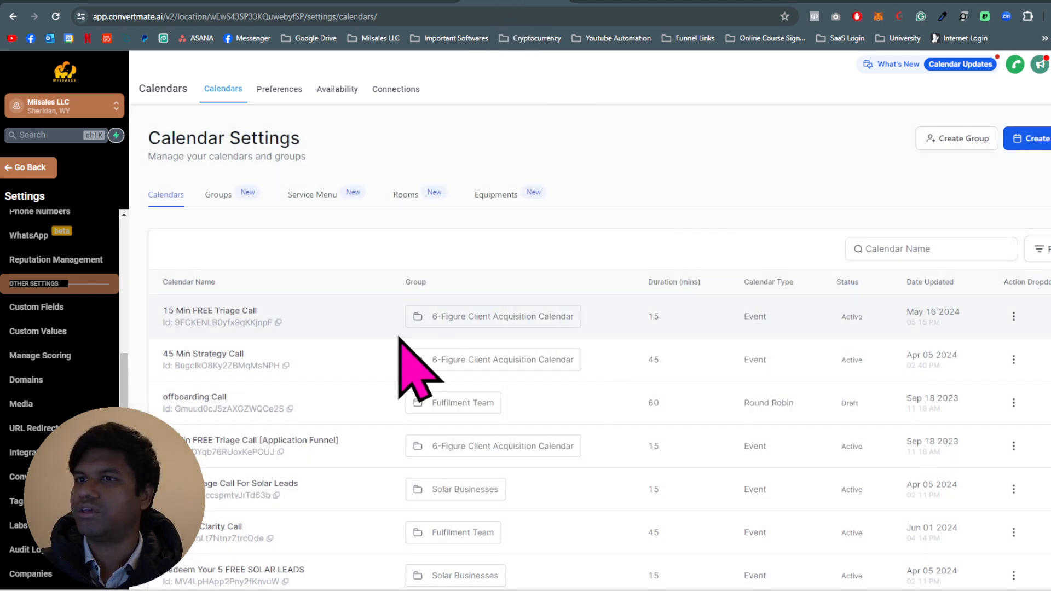
left_click(1013, 316)
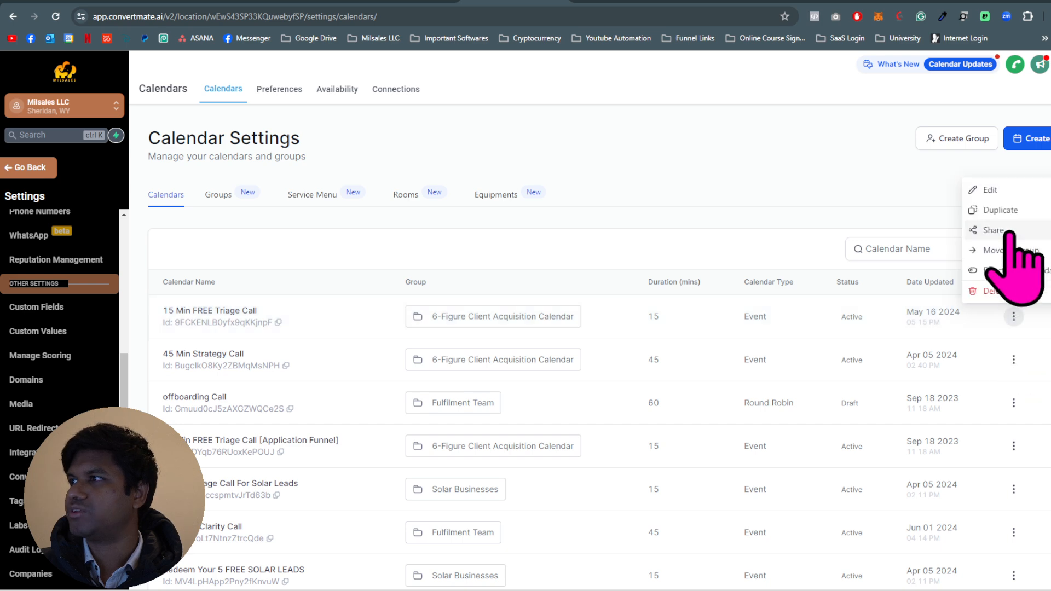
left_click(1002, 191)
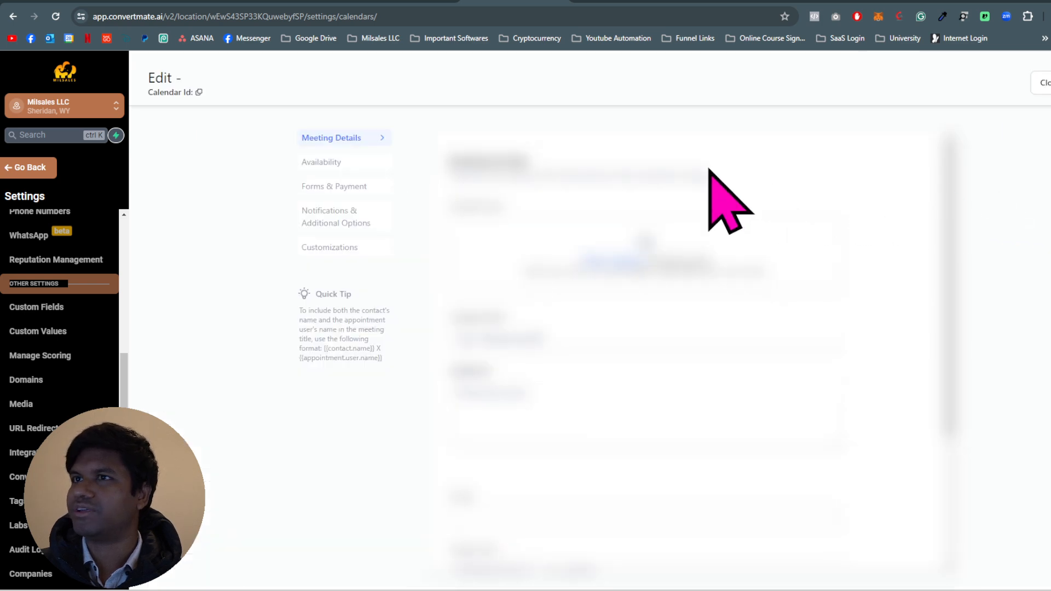
left_click(335, 189)
left_click(514, 246)
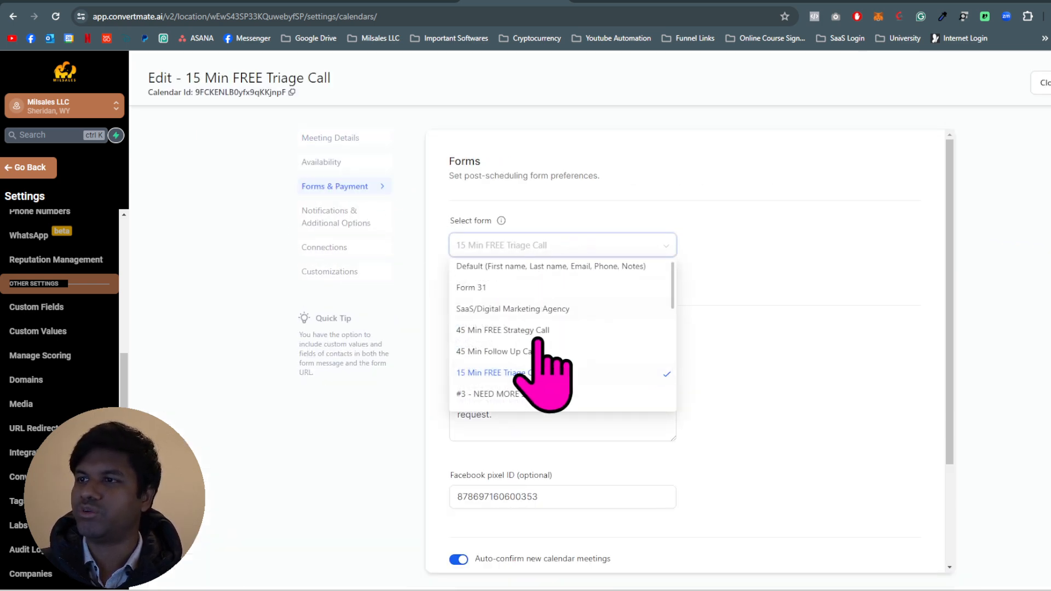
left_click(1039, 84)
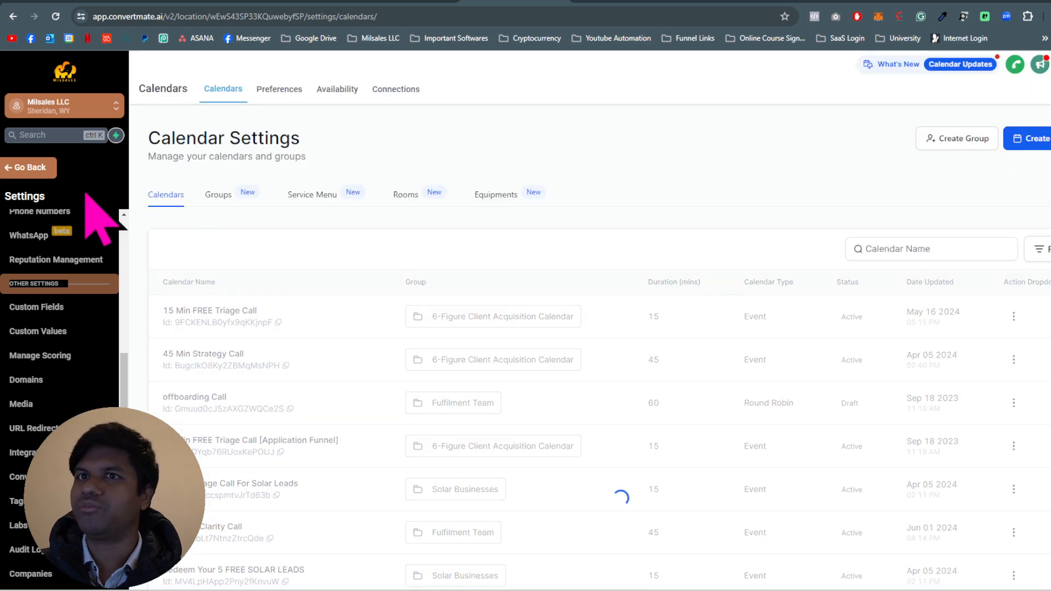
Open the Cold Email Masterclass funnel from the Events folder in Sites and edit its Email Marketing Masterclass page.
left_click(21, 167)
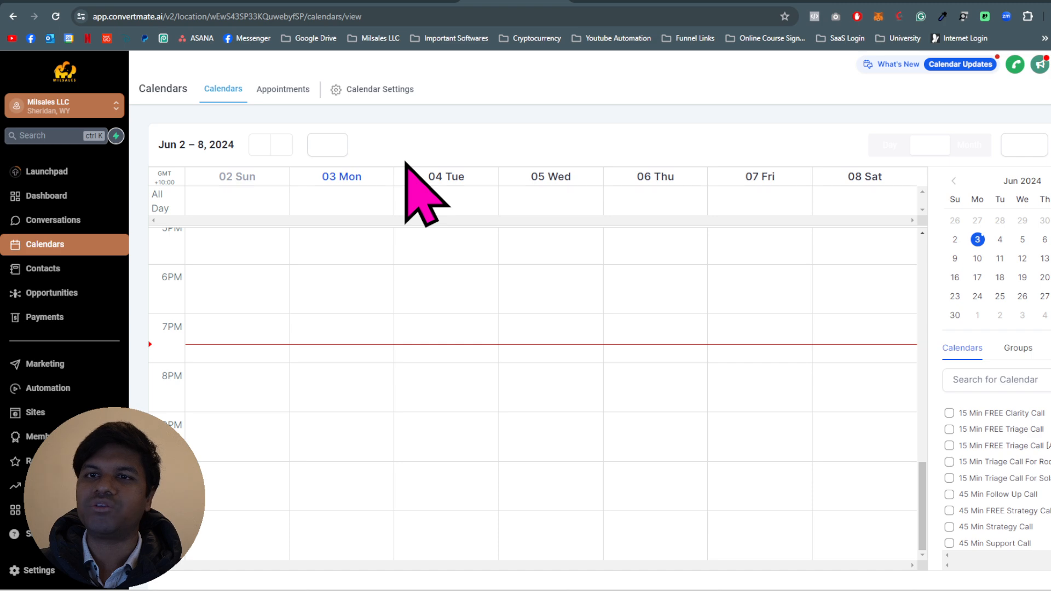
left_click(51, 413)
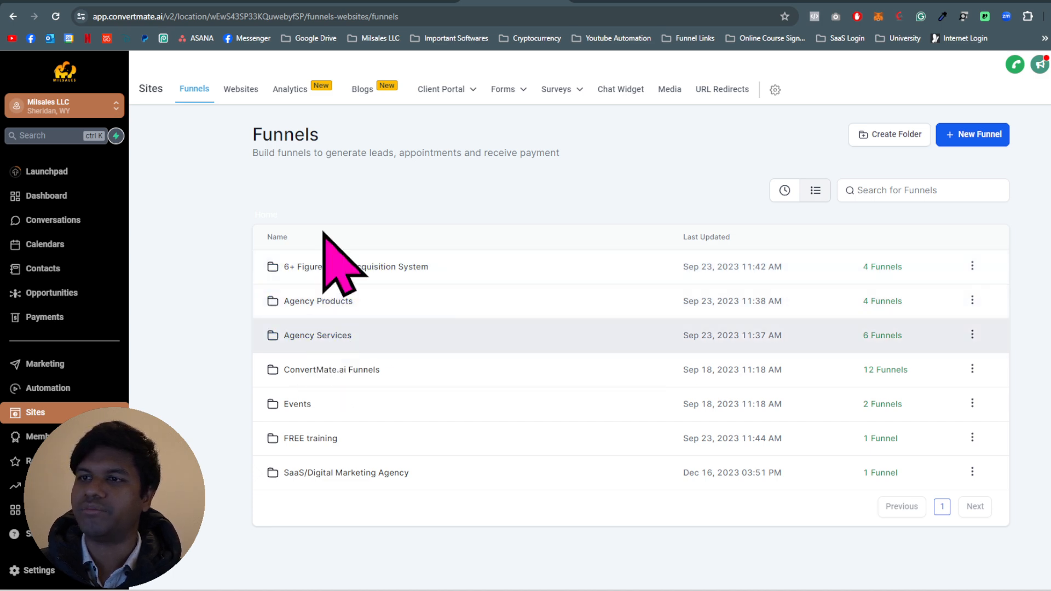
left_click(306, 406)
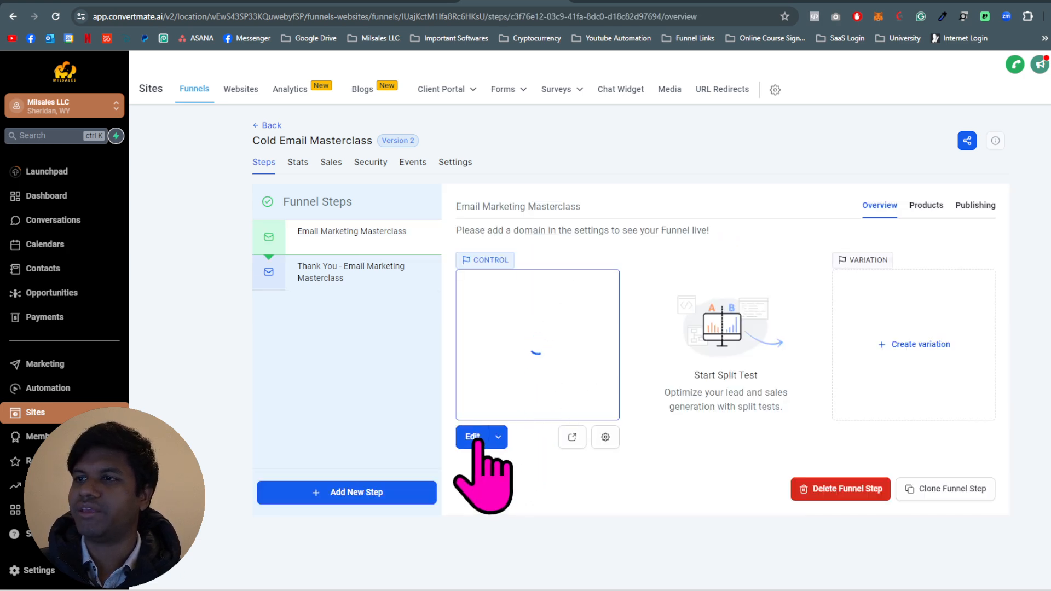
left_click(474, 438)
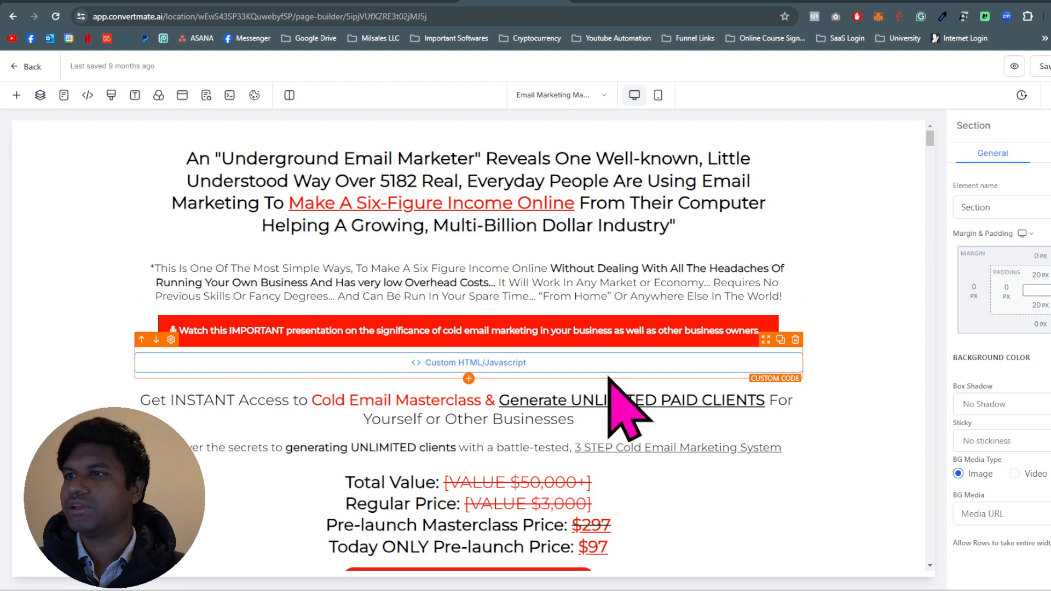
Insert a one-column row below the "No thanks, I like Overpriced PAID Traffic" line on the page.
scroll(605, 353, "down", 9)
scroll(481, 235, "up", 3)
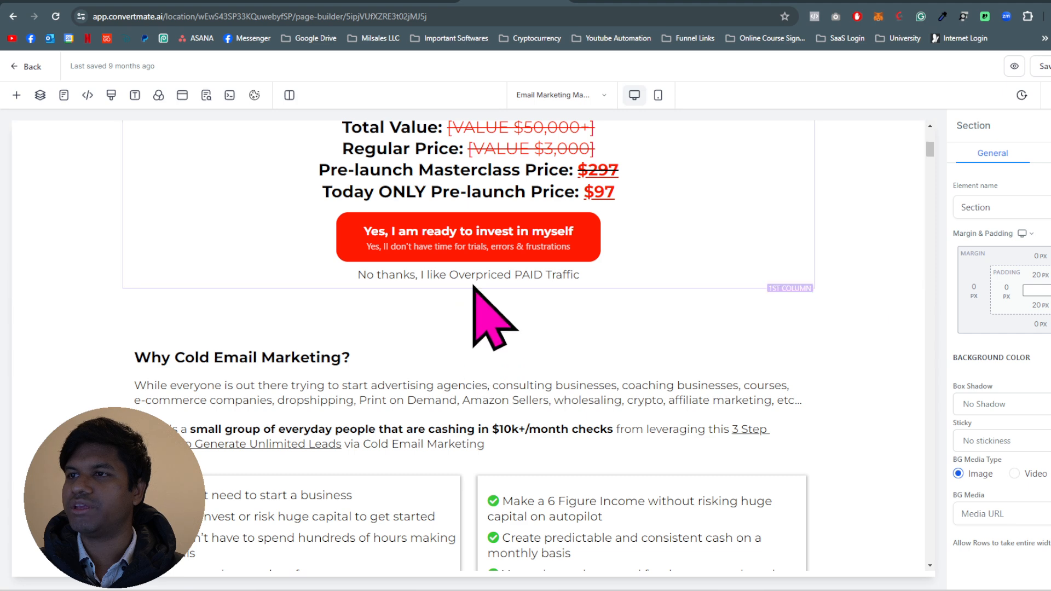
left_click(468, 308)
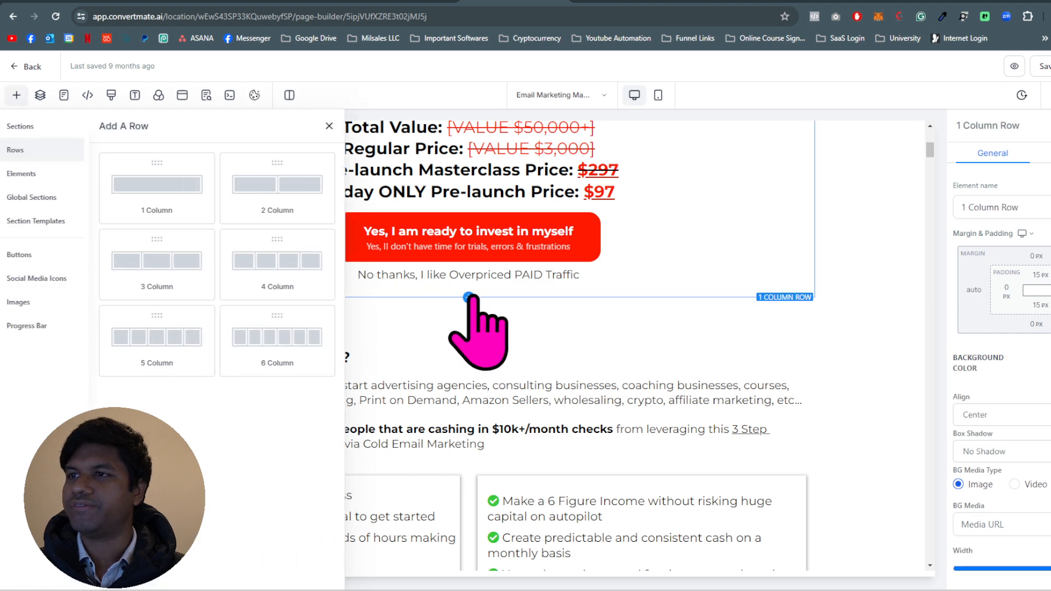
left_click(137, 175)
Place a Form element in the new empty row and assign it the form #2 - NEED MORE LEADS.
left_click(471, 342)
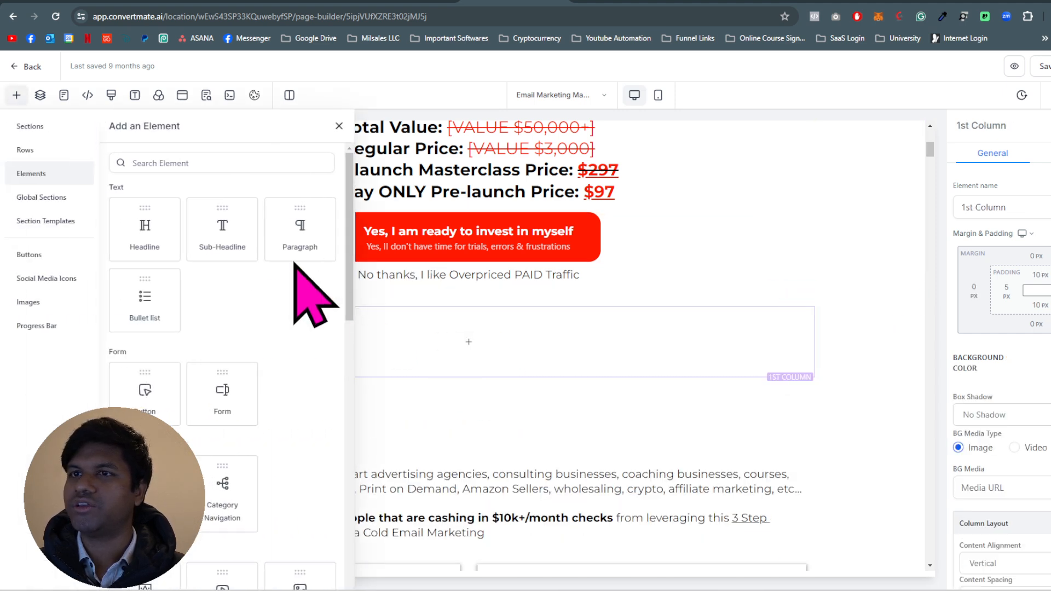
scroll(294, 317, "down", 2)
left_click_drag(241, 323, 525, 356)
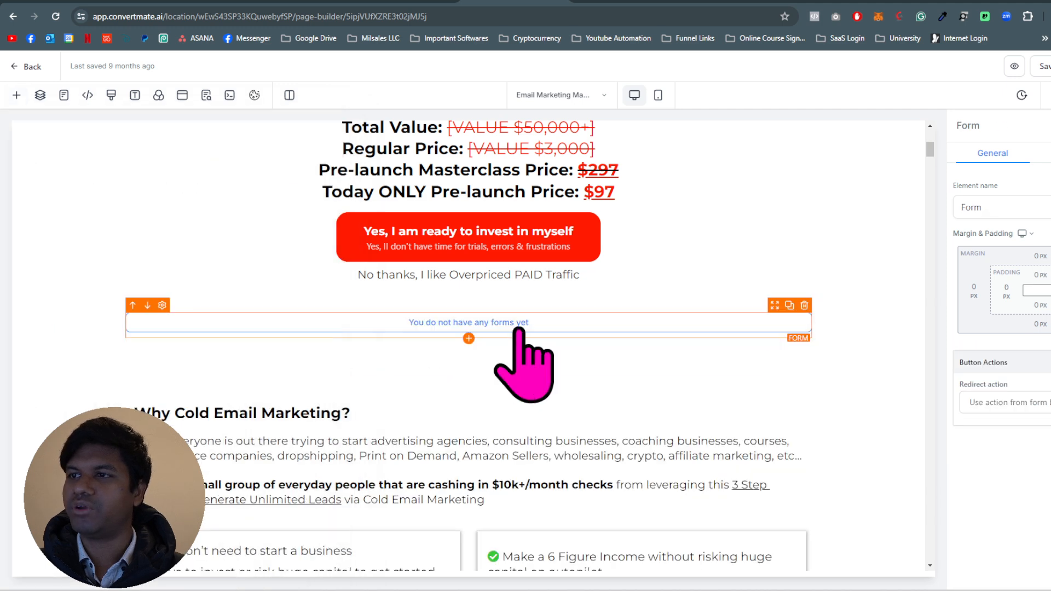
left_click(571, 273)
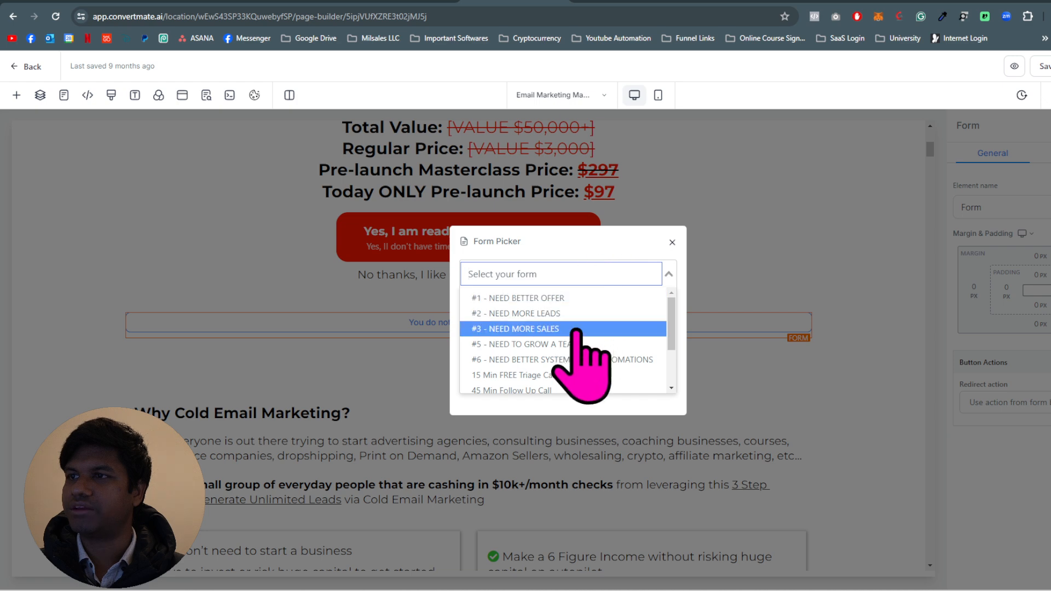
left_click(601, 312)
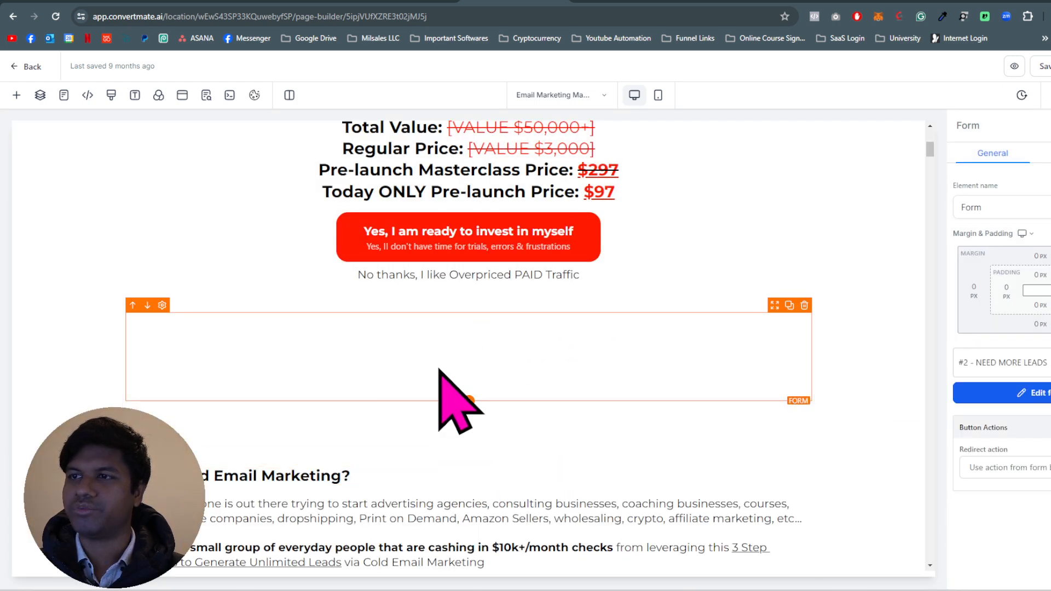
Replace the form with a Calendar element set to 15 Min FREE Clarity Call and look over the embedded calendar.
left_click(804, 305)
left_click(471, 341)
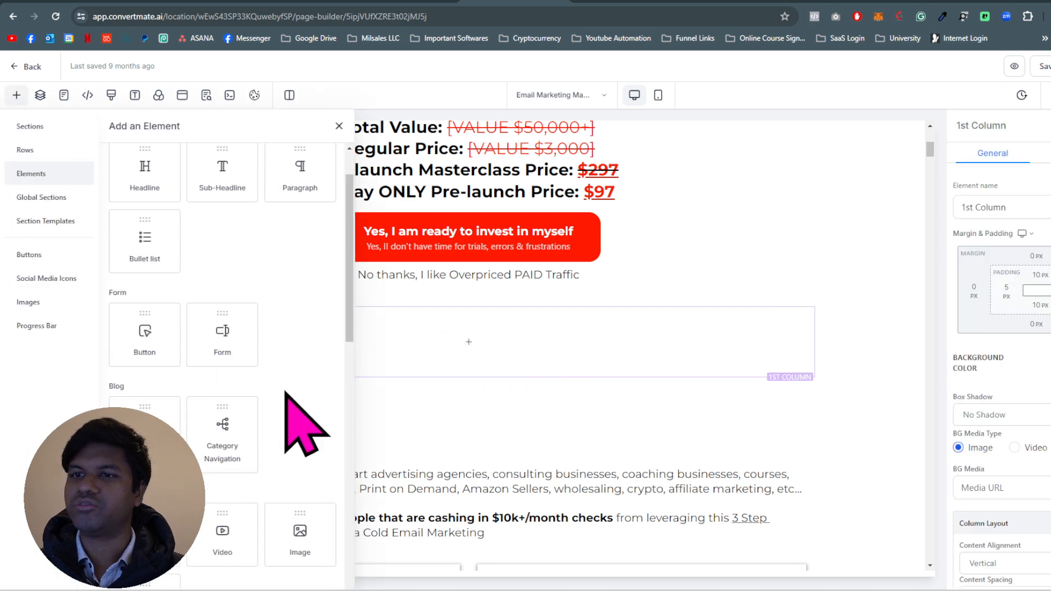
scroll(285, 390, "down", 3)
scroll(275, 454, "down", 3)
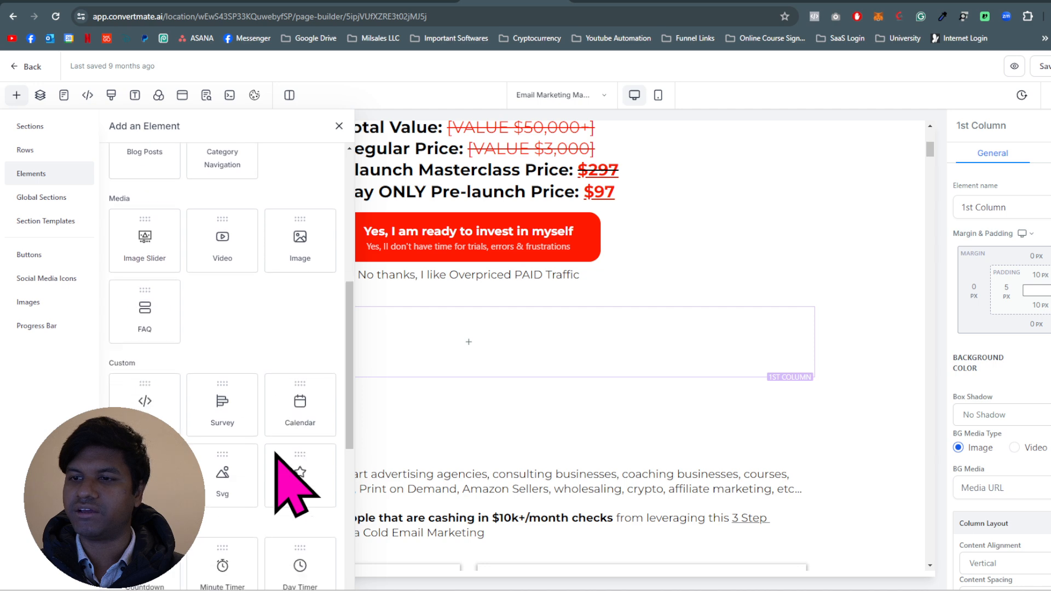
left_click_drag(300, 411, 477, 355)
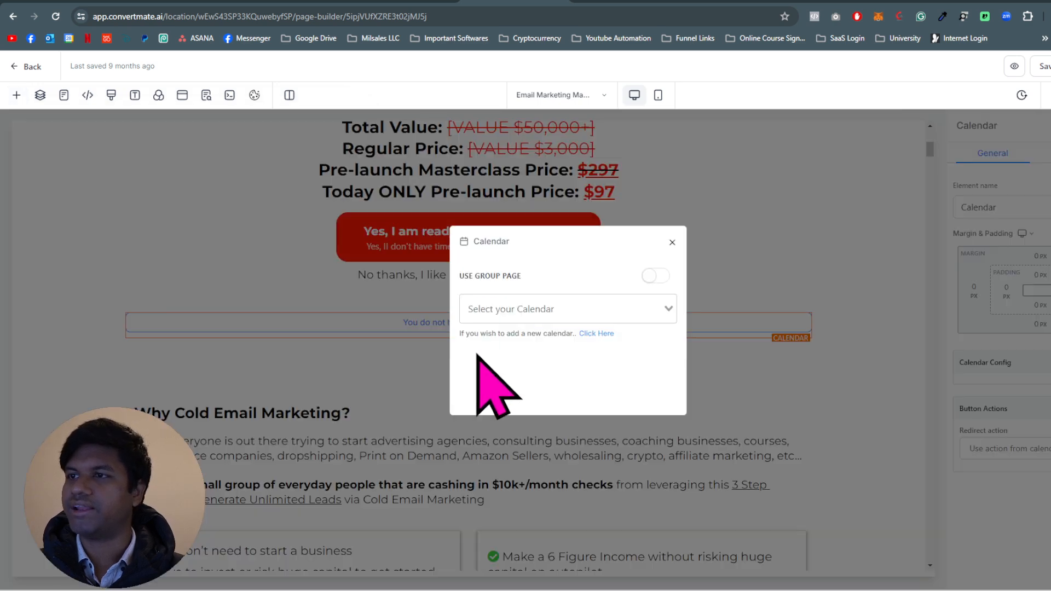
left_click(519, 307)
left_click(570, 340)
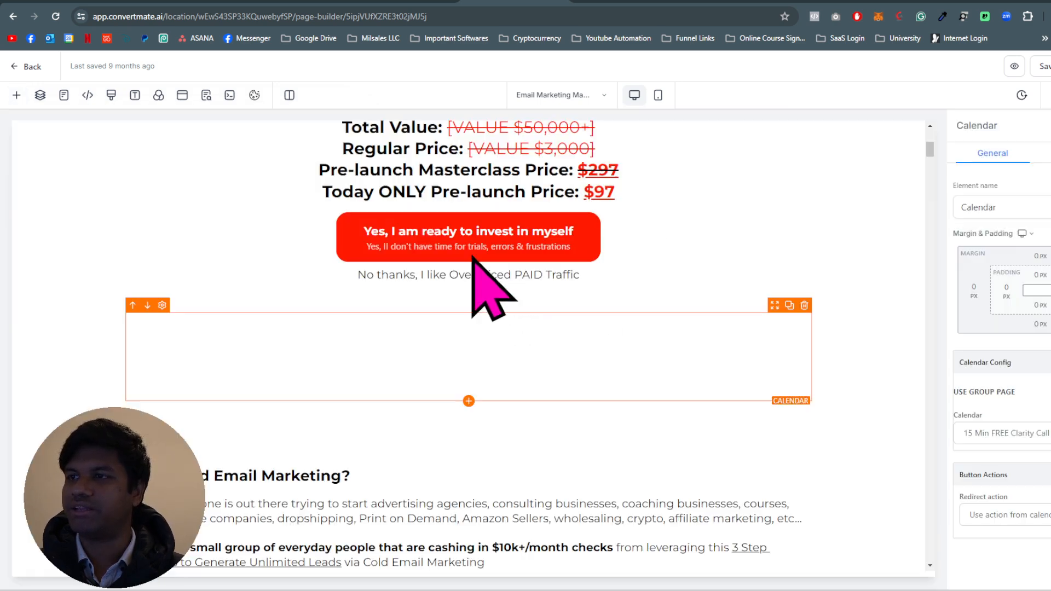
scroll(622, 352, "down", 4)
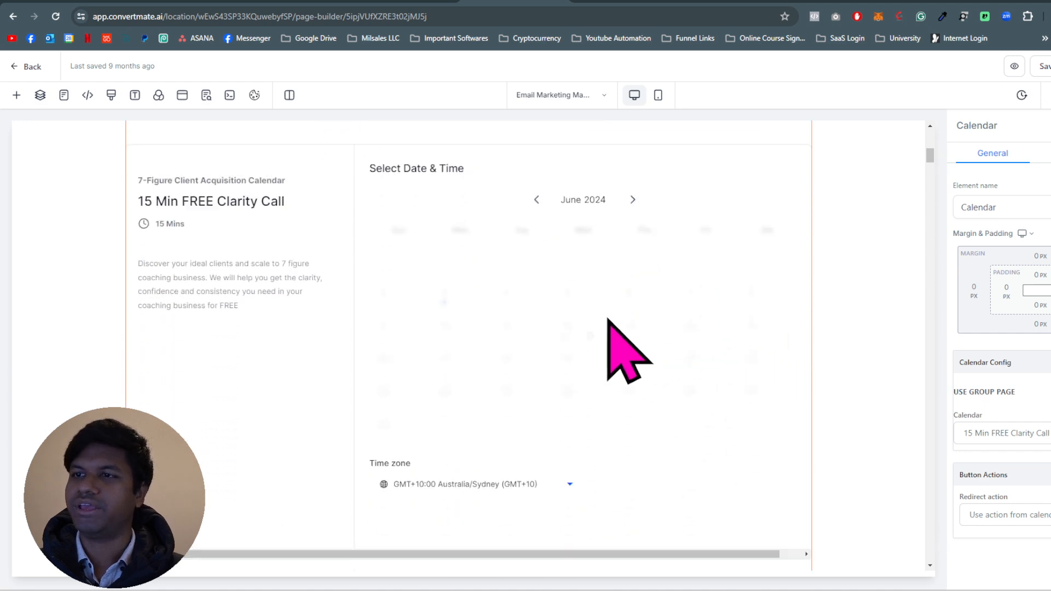
scroll(430, 350, "up", 3)
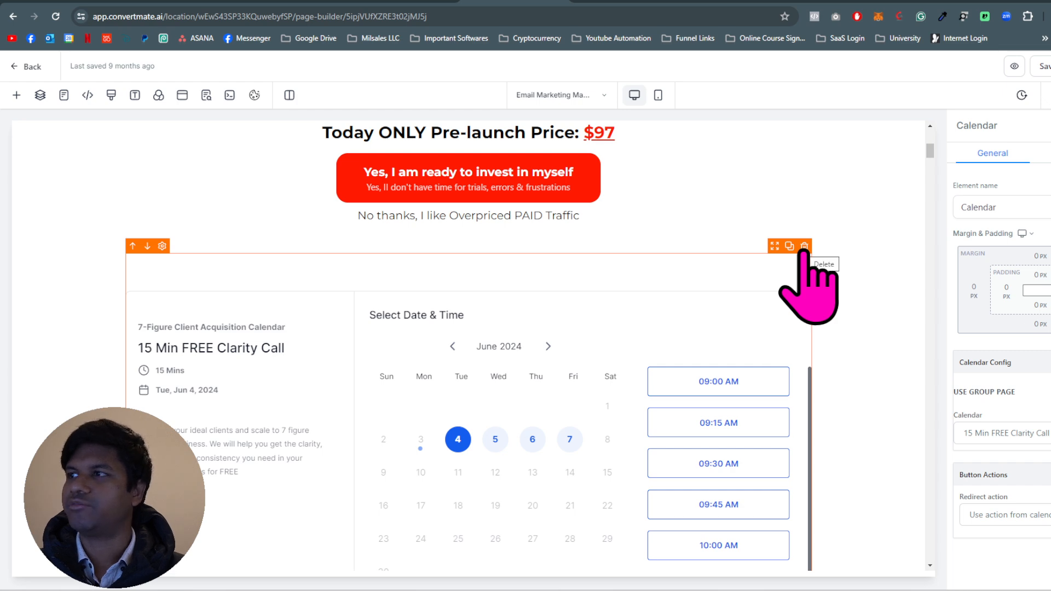
Delete the embedded calendar and insert a button element in its row.
left_click(804, 246)
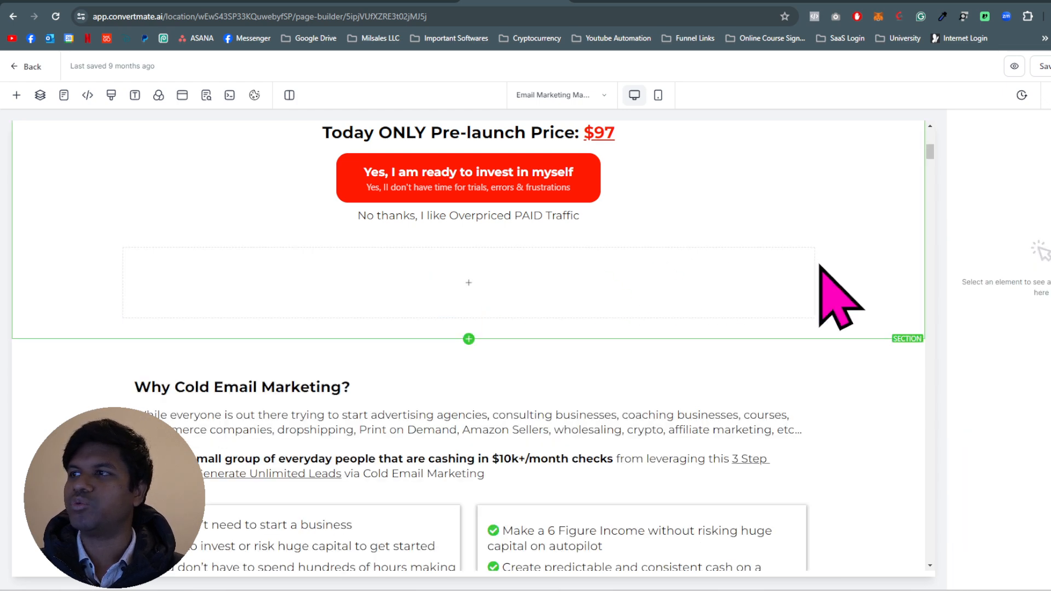
left_click(461, 285)
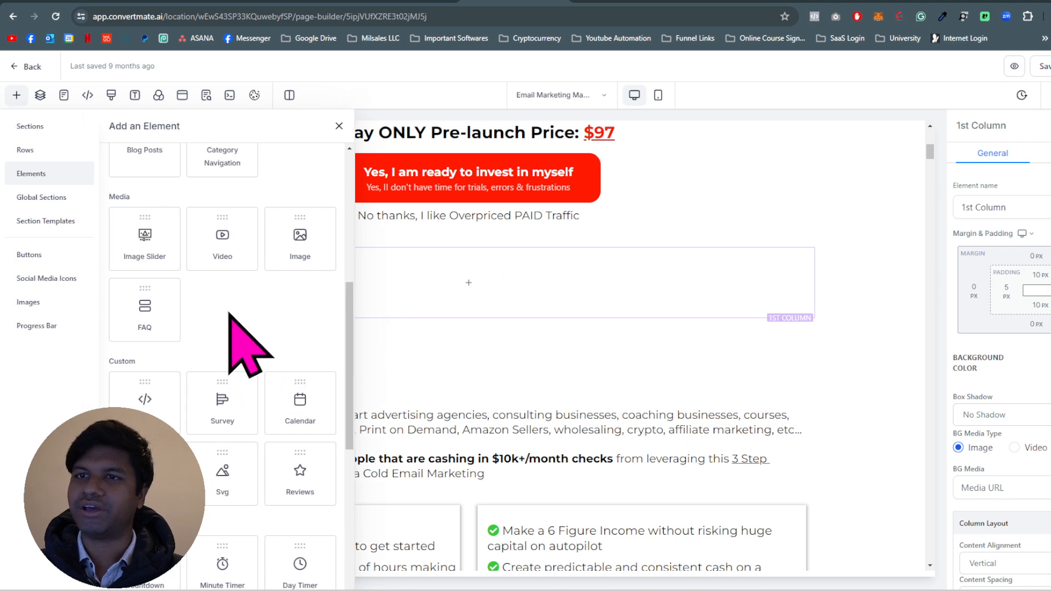
scroll(228, 236, "up", 4)
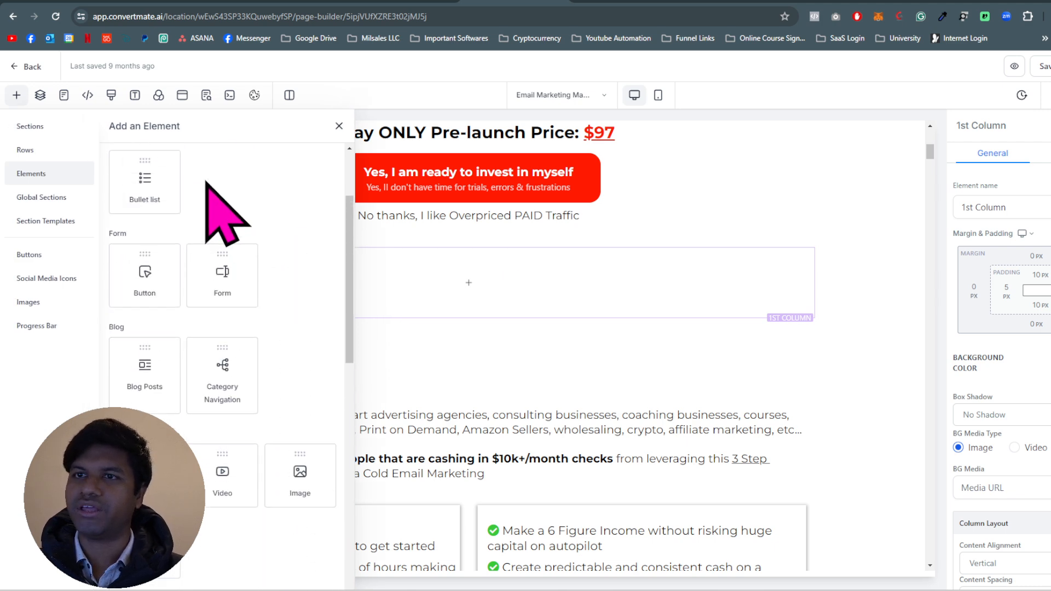
left_click(152, 283)
Set the button's link action to Website URL and inspect the booking page's address in its browser tab.
scroll(1002, 383, "down", 5)
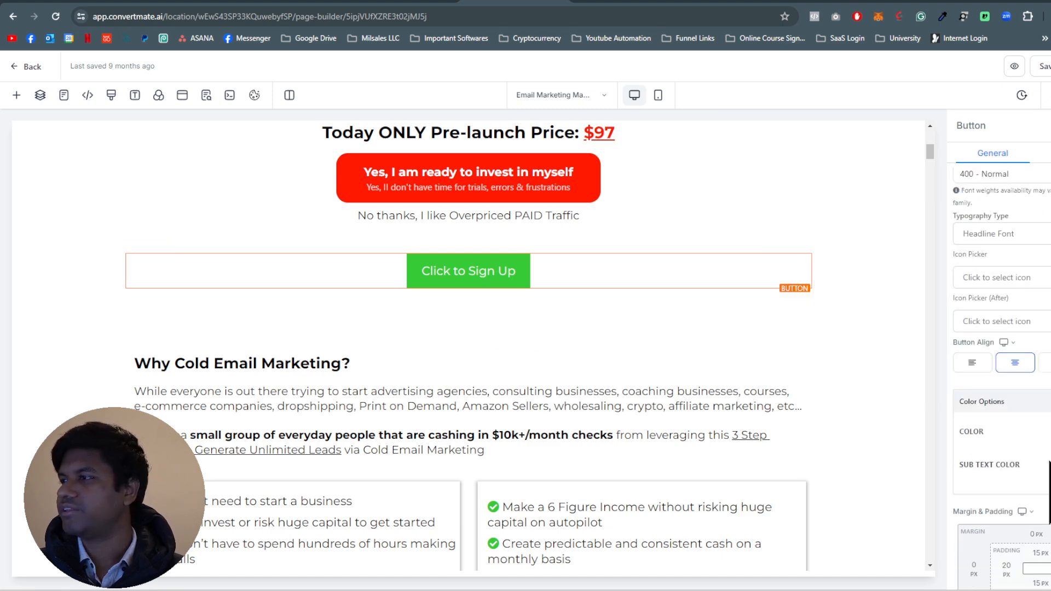
scroll(1002, 356, "down", 5)
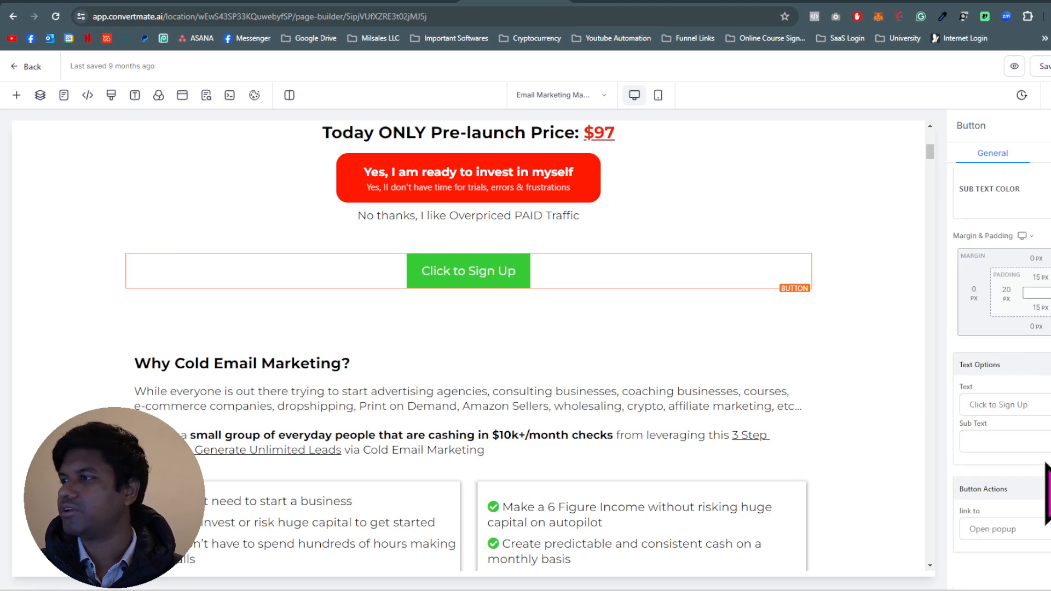
left_click(996, 528)
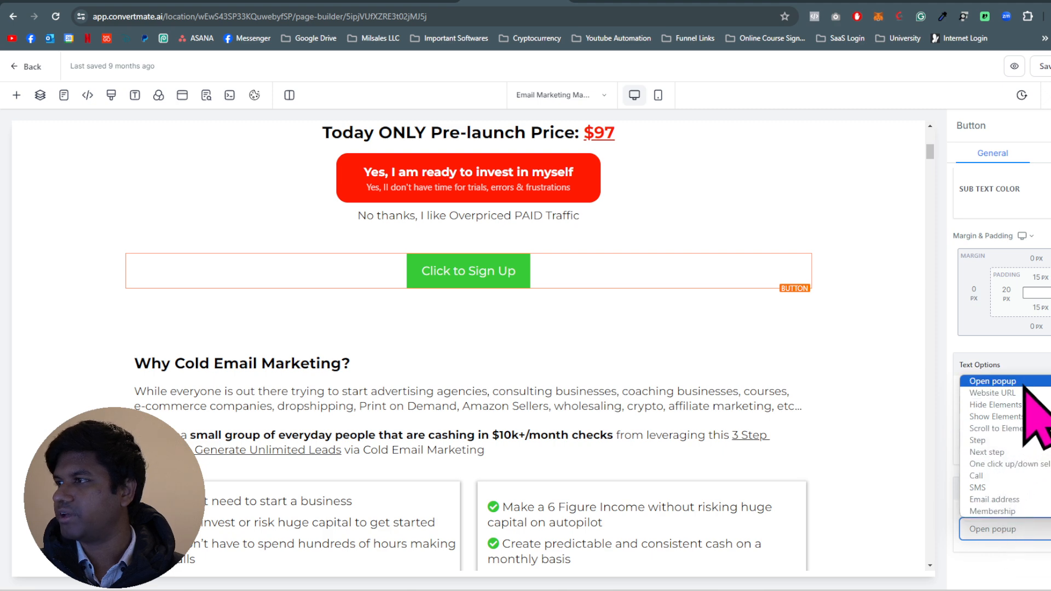
left_click(1007, 391)
left_click(993, 6)
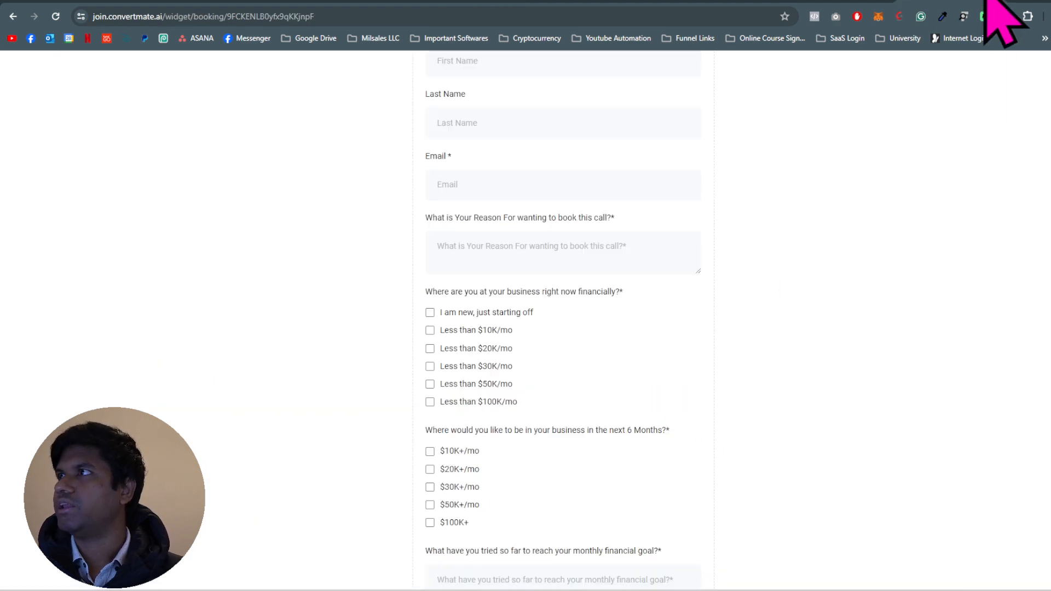
left_click_drag(108, 17, 199, 16)
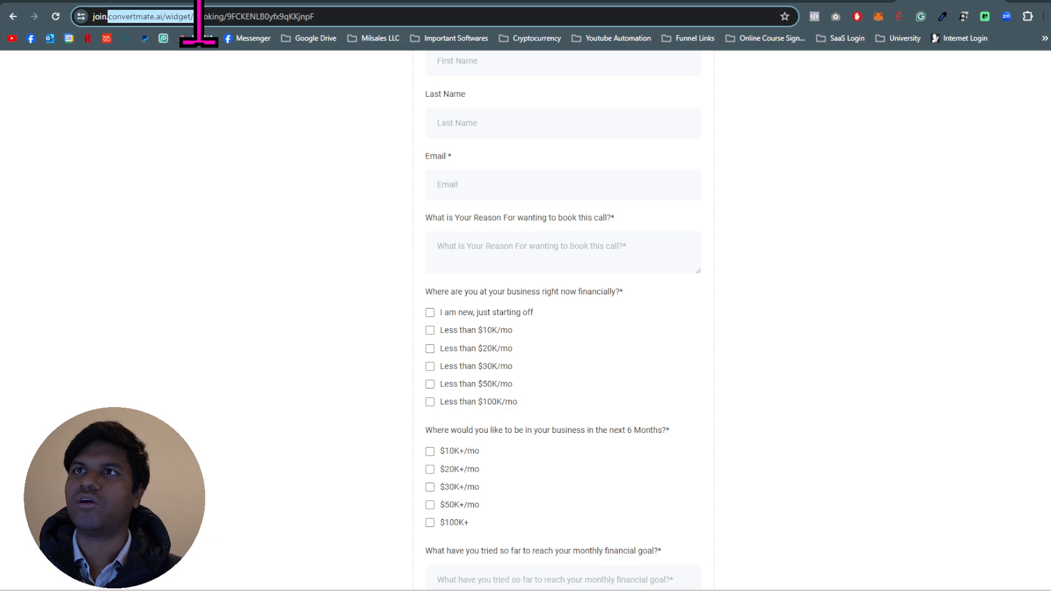
left_click(295, 16)
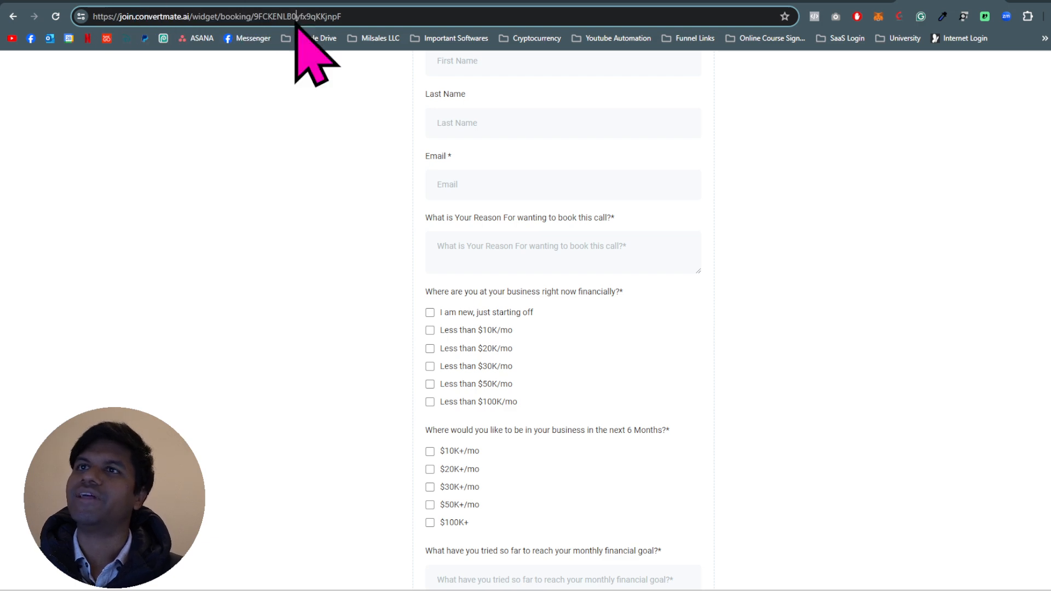
Return to the page builder, delete the sign-up button, and leave the page while discarding the unsaved changes.
left_click(493, 5)
left_click(460, 271)
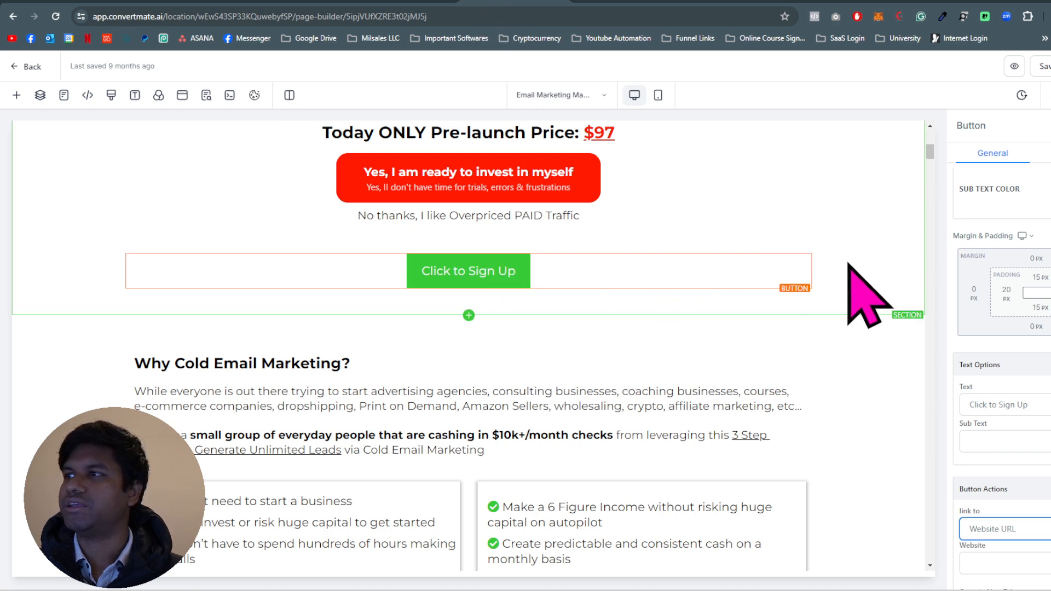
left_click(803, 247)
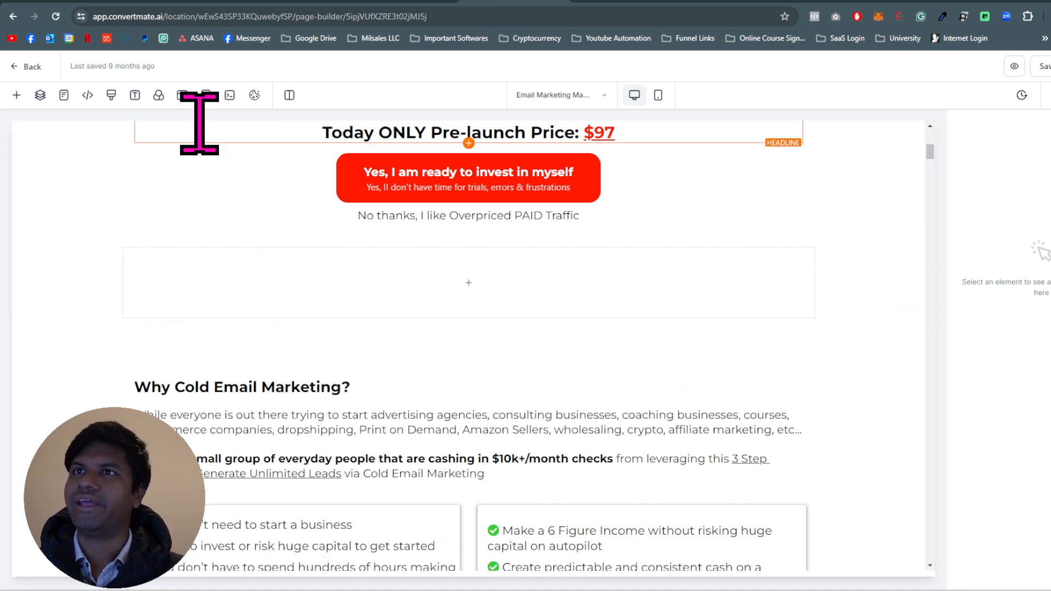
left_click(28, 66)
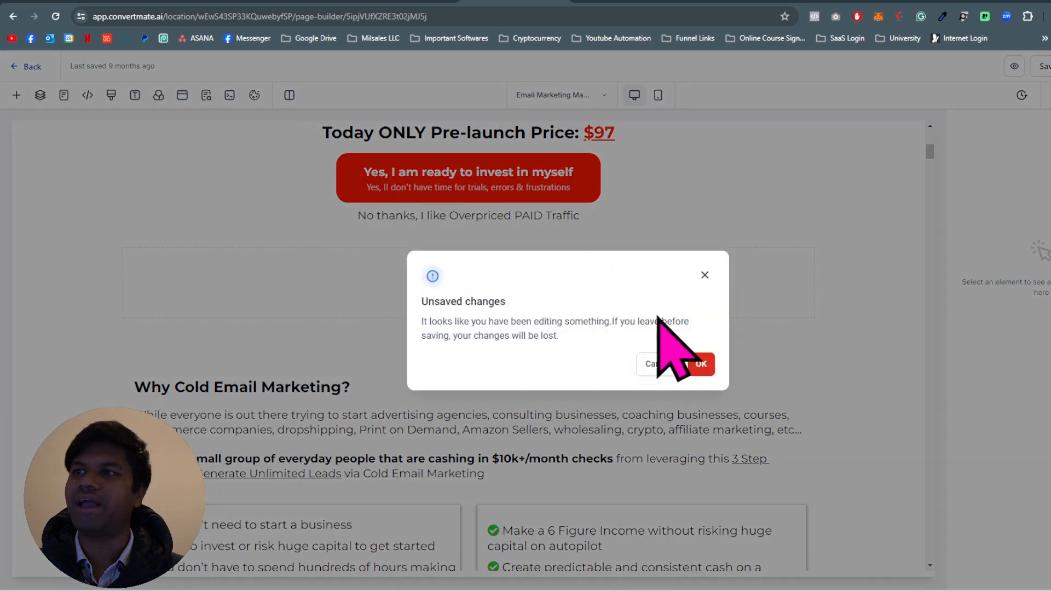
left_click(701, 364)
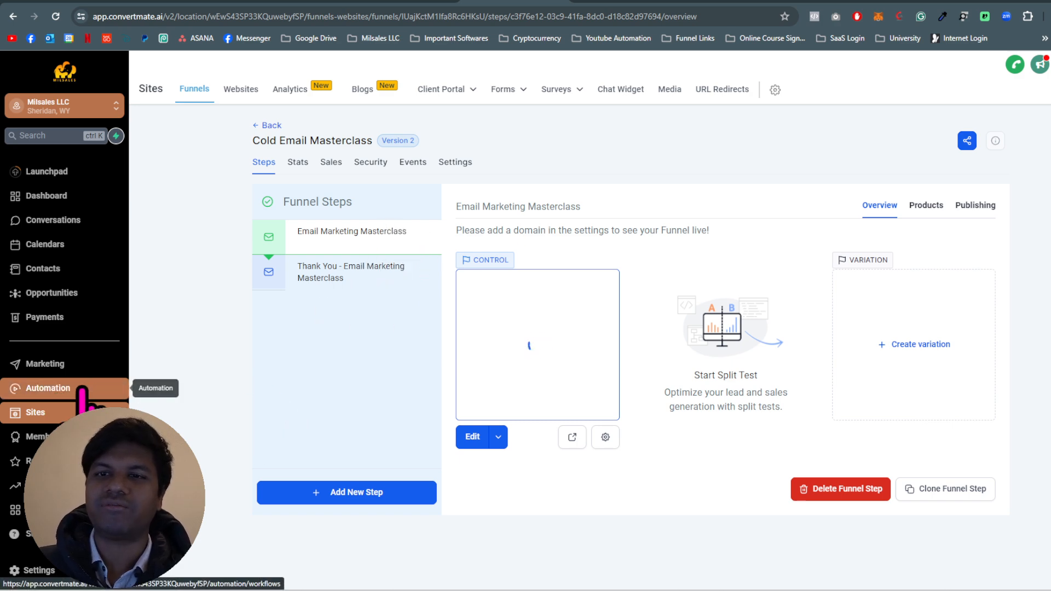
Create an automation workflow from the Webinar Registration Confirmation & Reminders recipe.
left_click(99, 388)
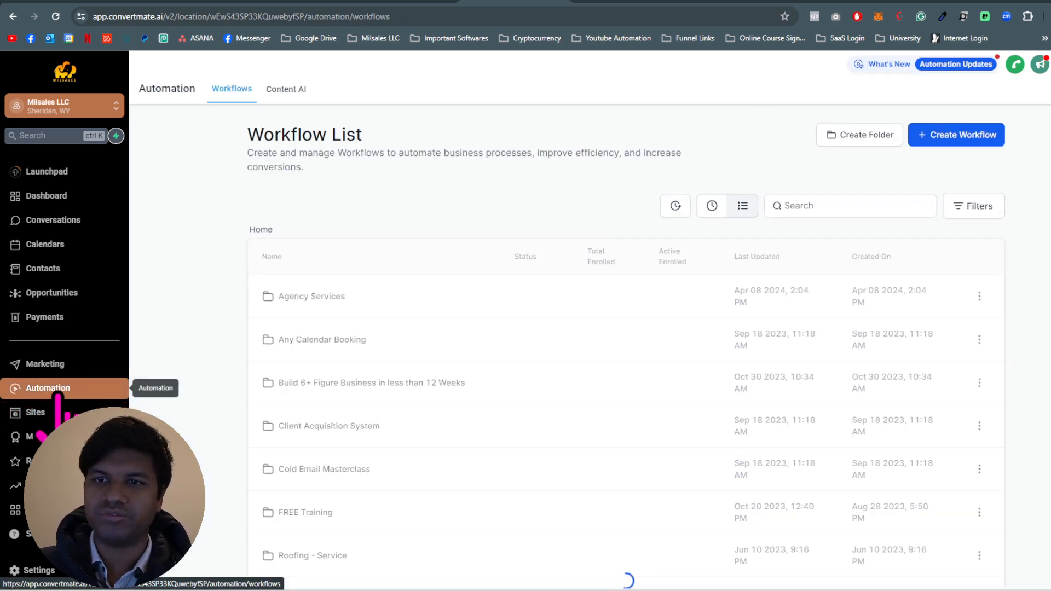
left_click(979, 134)
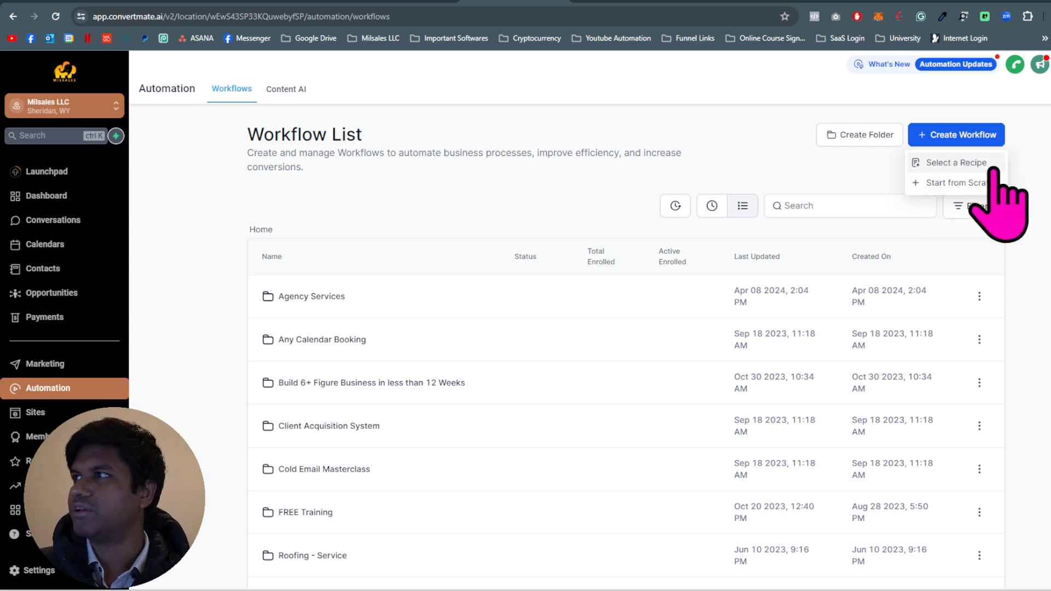
left_click(985, 183)
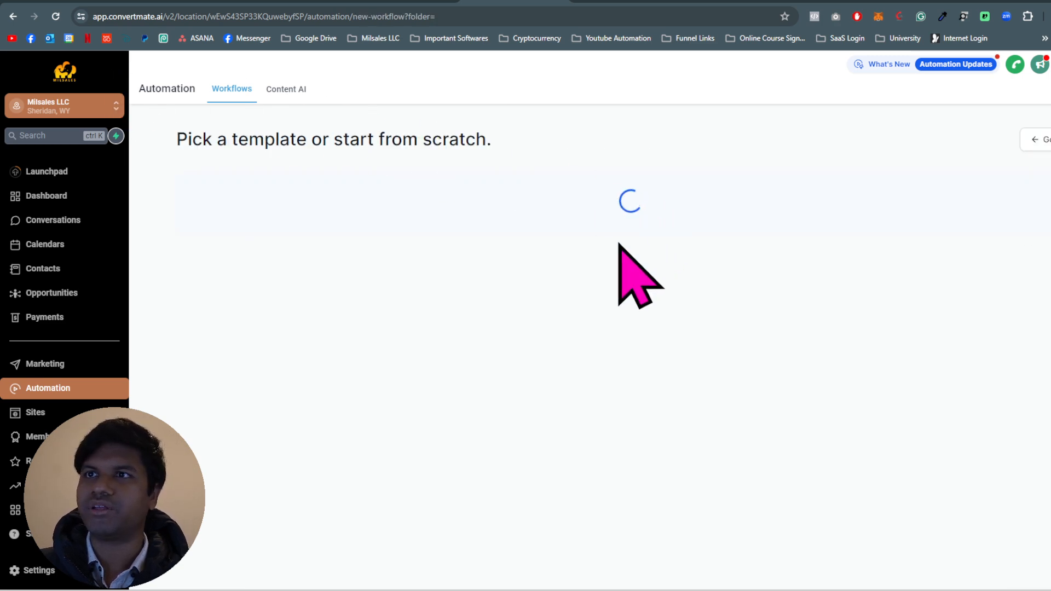
scroll(635, 345, "down", 4)
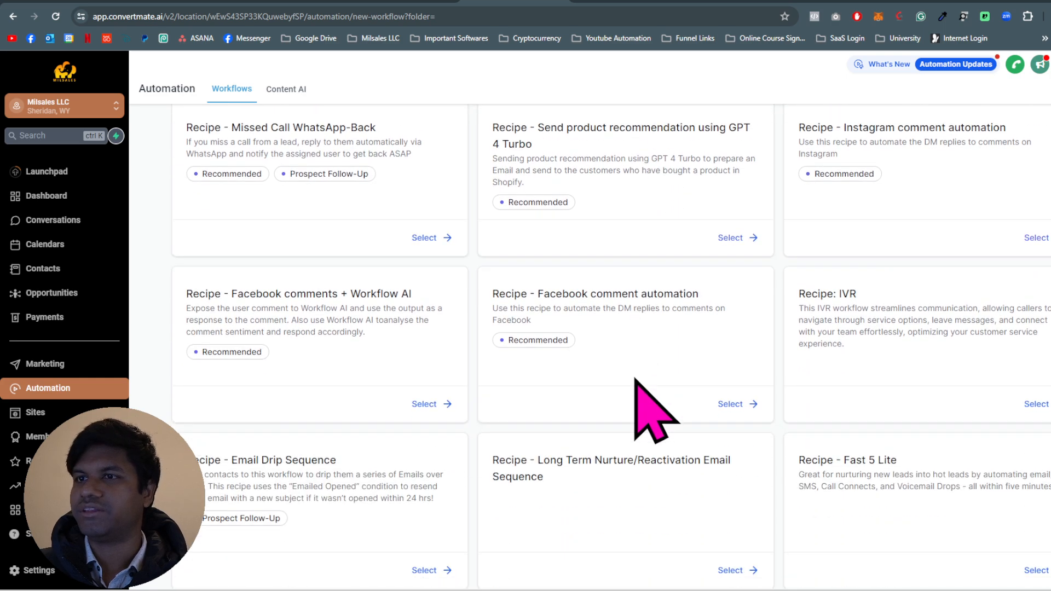
scroll(635, 394, "down", 5)
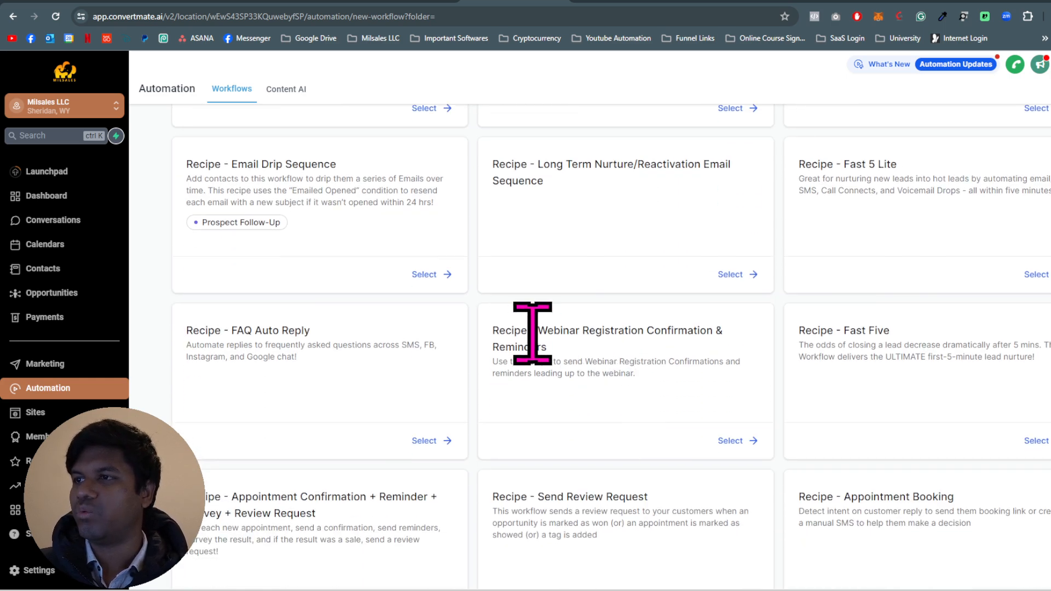
left_click_drag(534, 331, 558, 363)
left_click(593, 359)
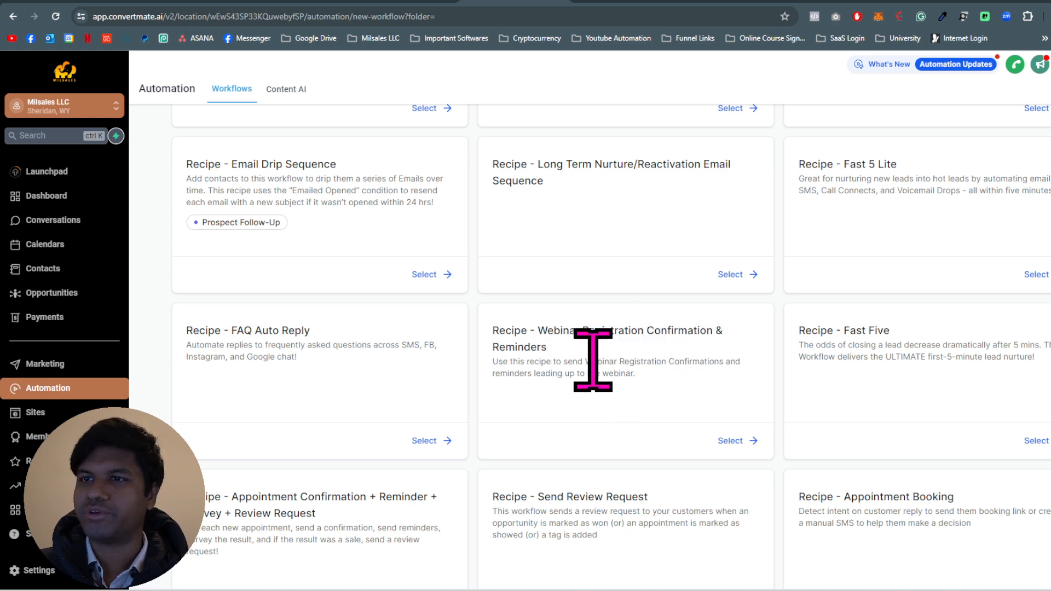
left_click(732, 441)
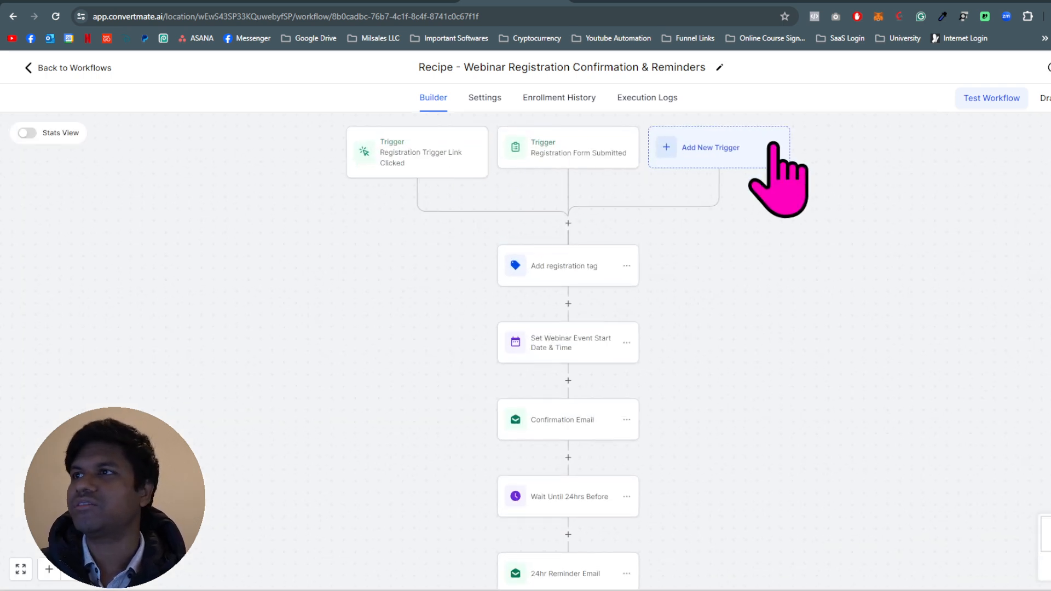
Add a Customer Booked Appointment trigger to the workflow, filtered to the 15 Min FREE Triage Call calendar.
left_click(581, 155)
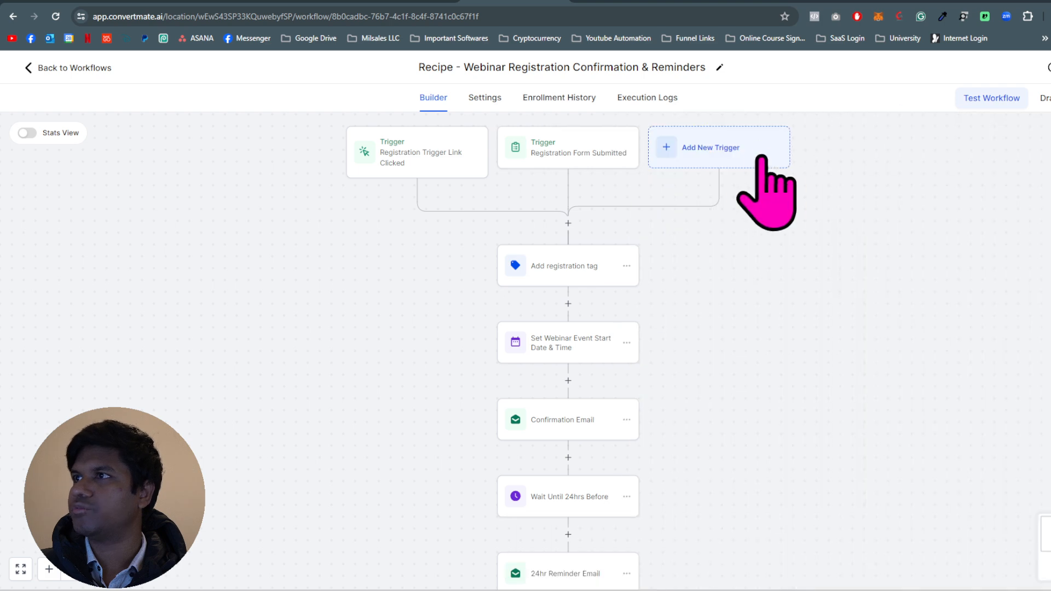
left_click(754, 159)
left_click(881, 205)
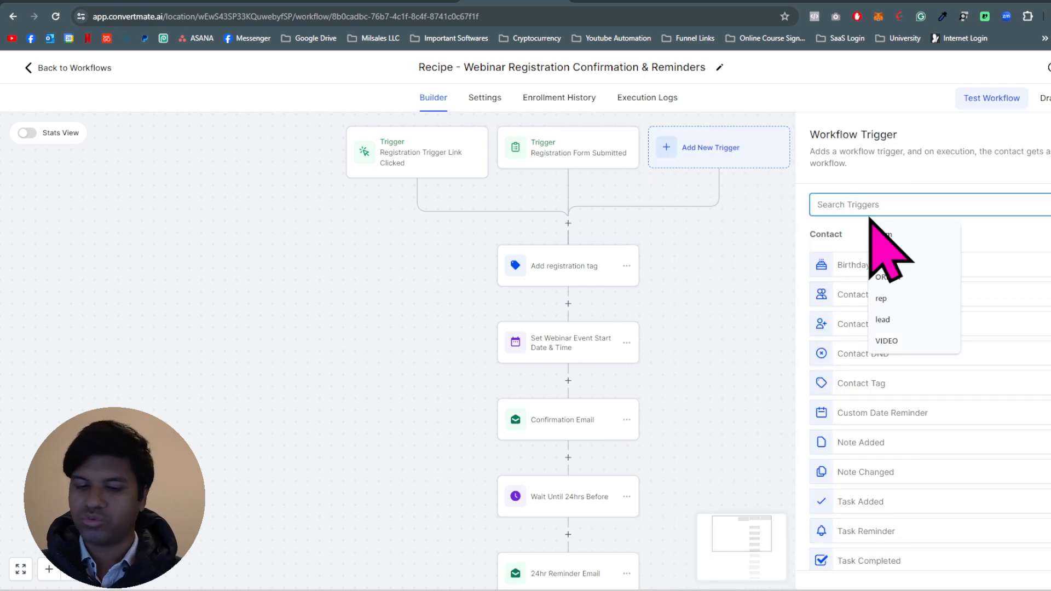
type("boo")
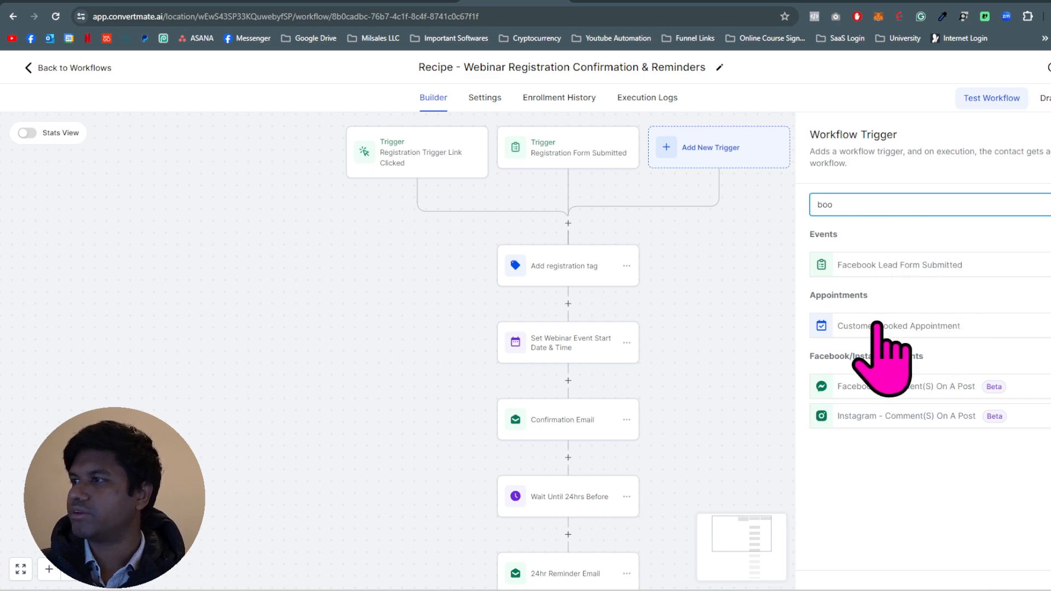
left_click(923, 327)
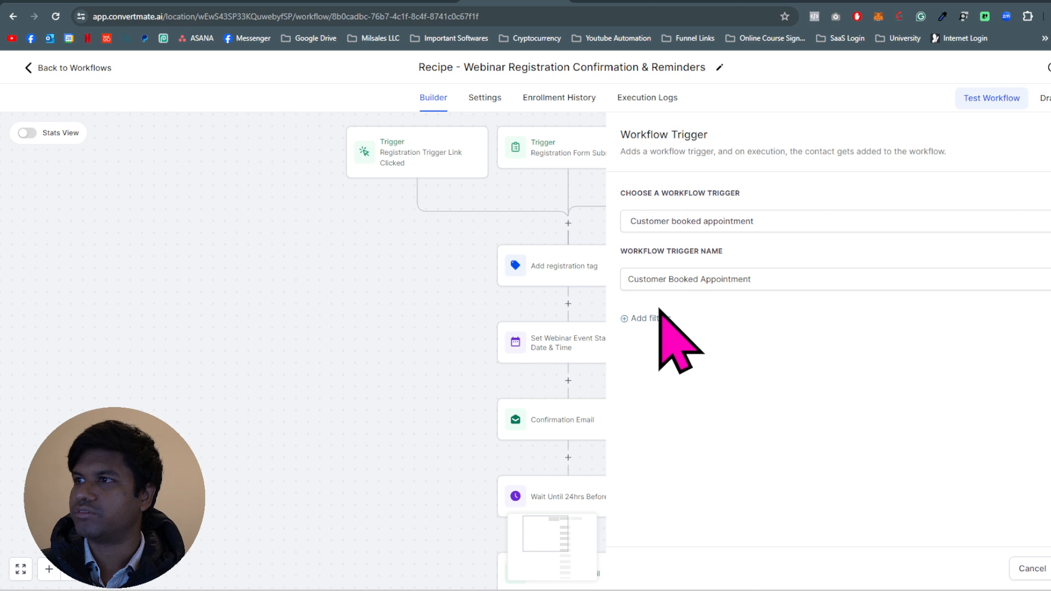
left_click(687, 336)
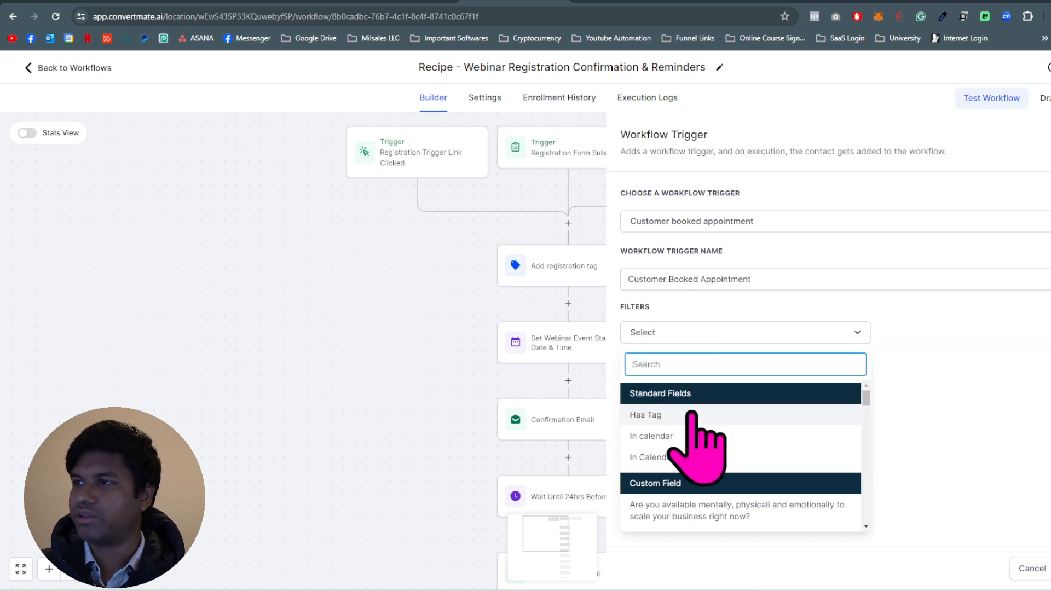
left_click(707, 437)
left_click(920, 340)
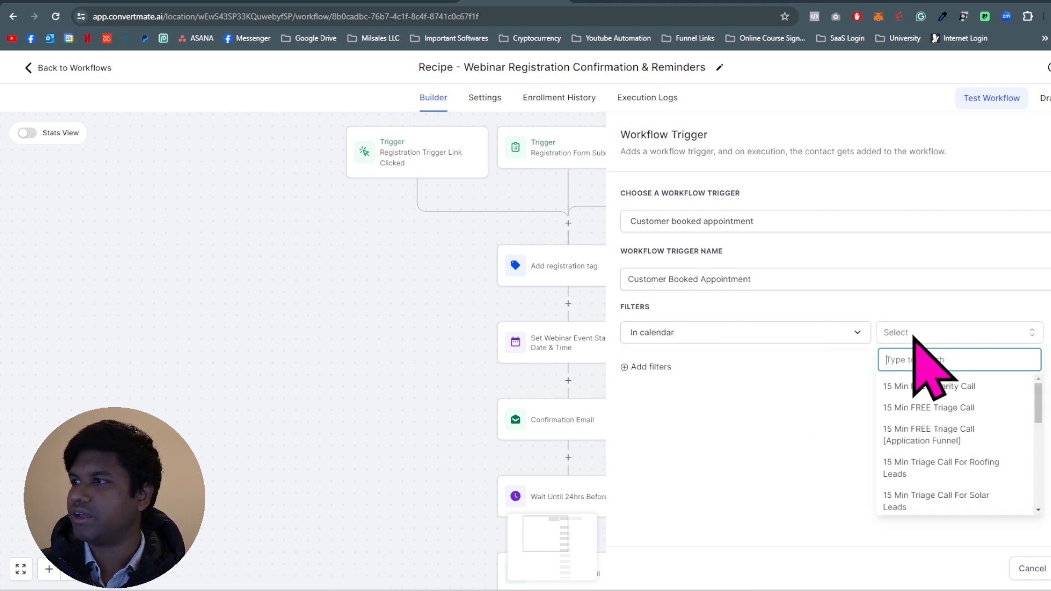
left_click(897, 410)
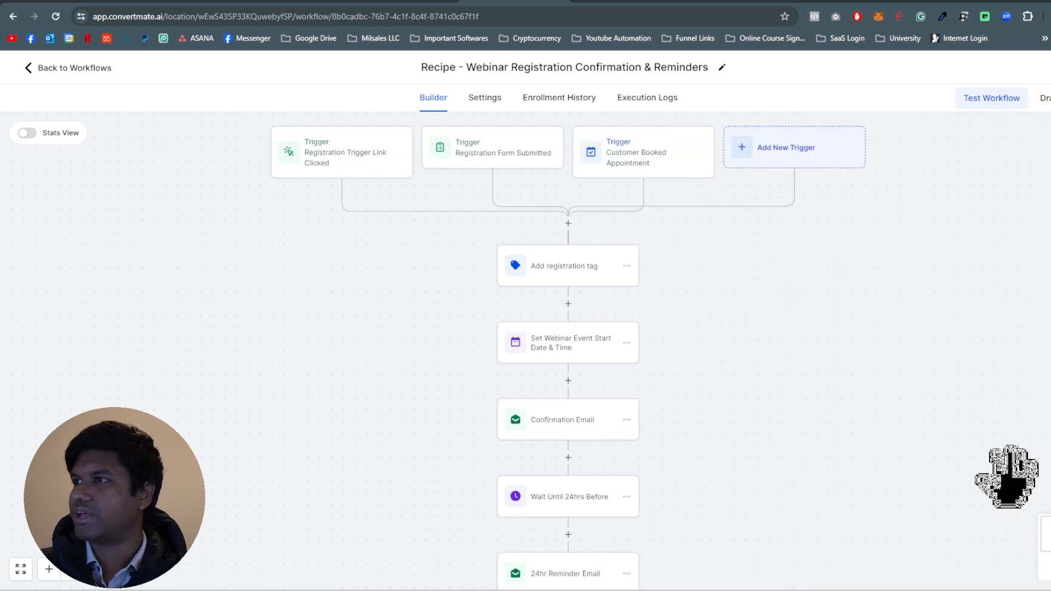
Review the booked appointment trigger, the registration tag action and the webinar event start date action.
left_click(651, 137)
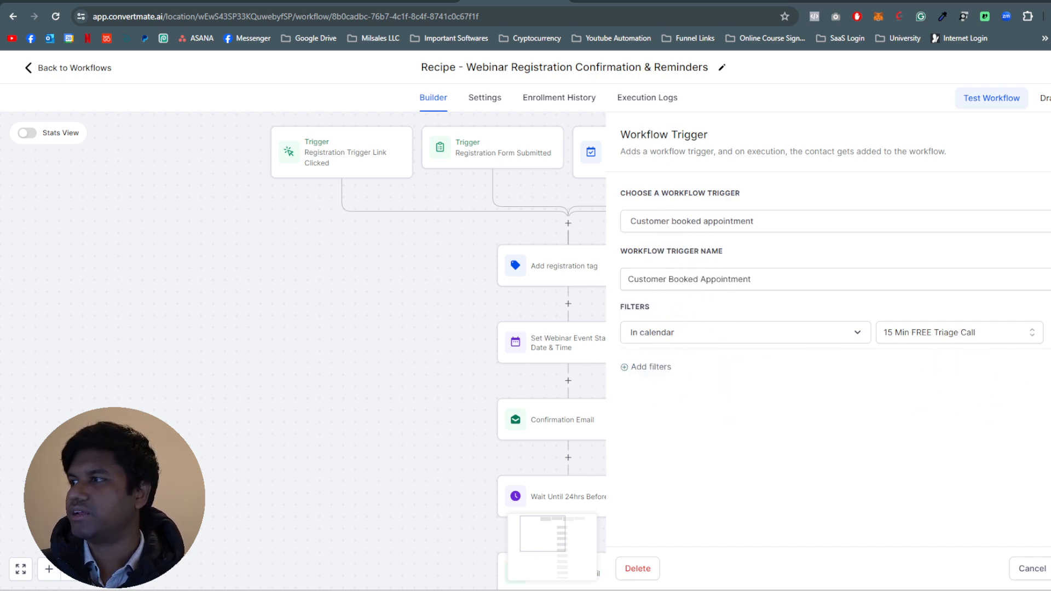
left_click(1032, 570)
left_click(569, 268)
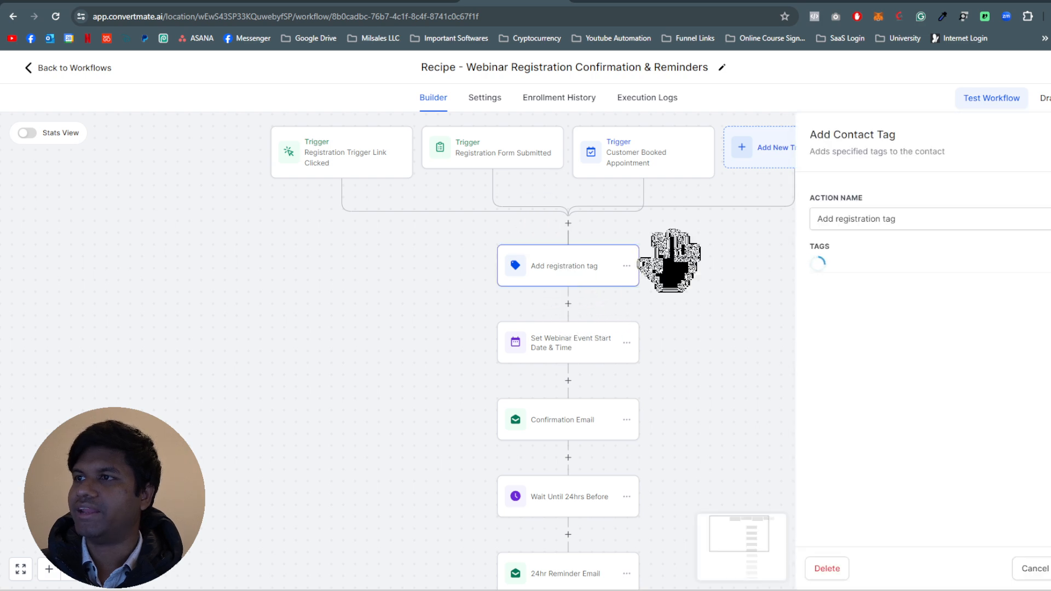
left_click(591, 356)
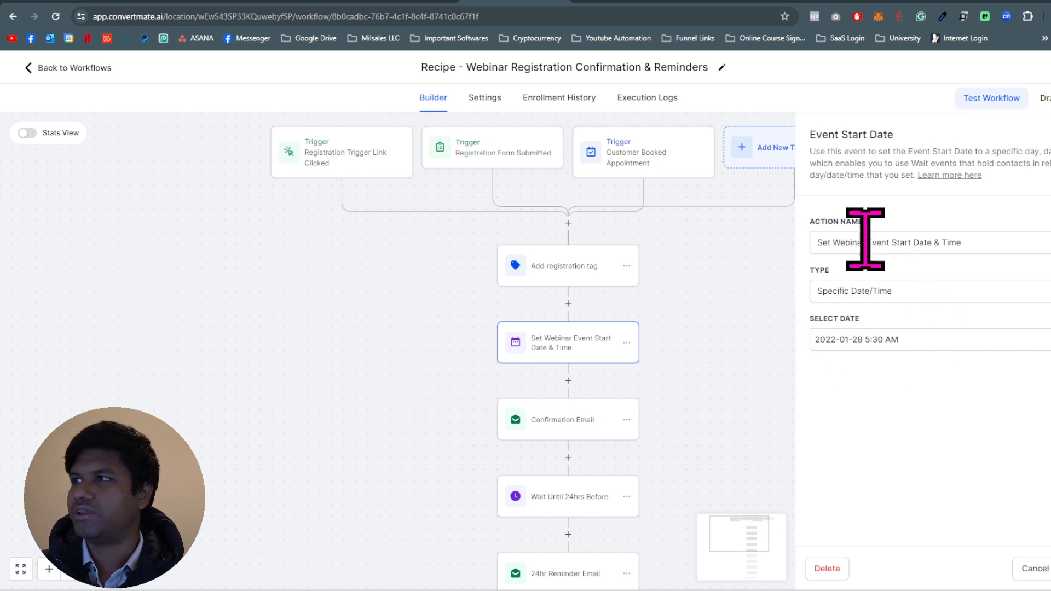
left_click(716, 346)
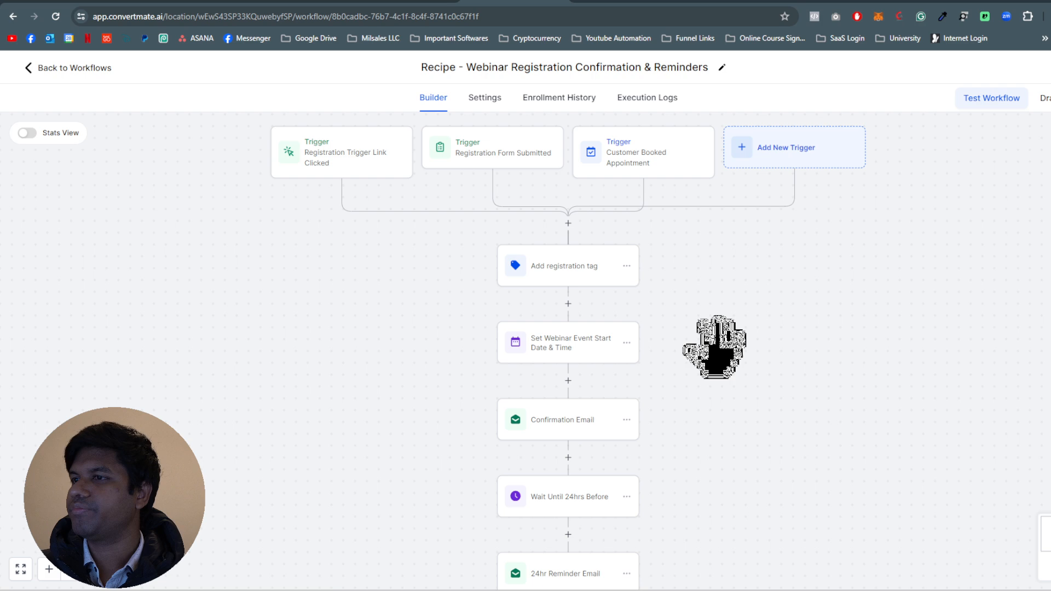
Open the Confirmation Email action and examine its from name, from email, subject and message.
left_click(599, 421)
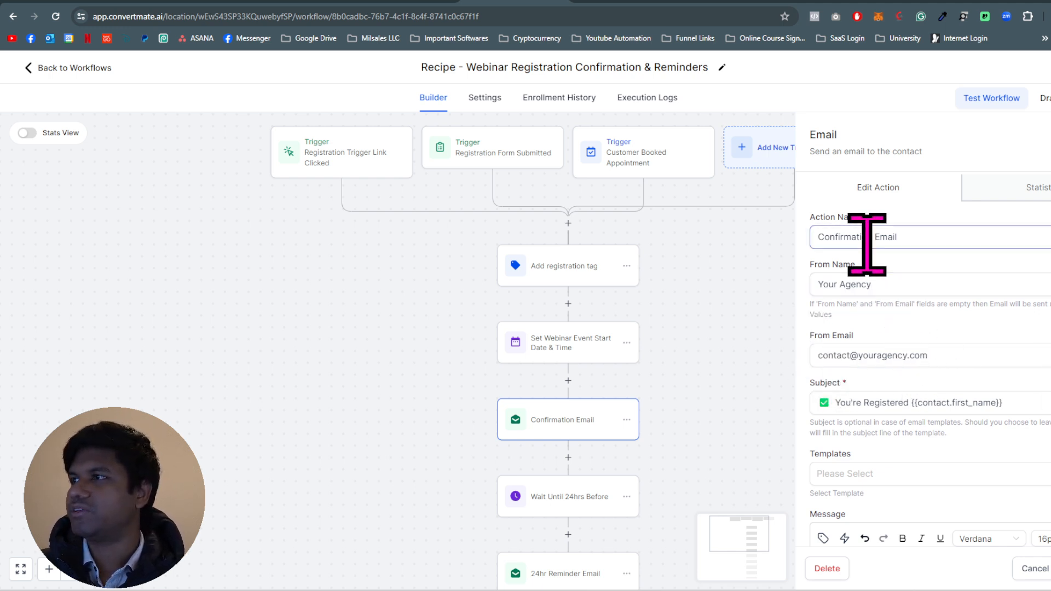
left_click(888, 285)
left_click_drag(888, 284, 762, 277)
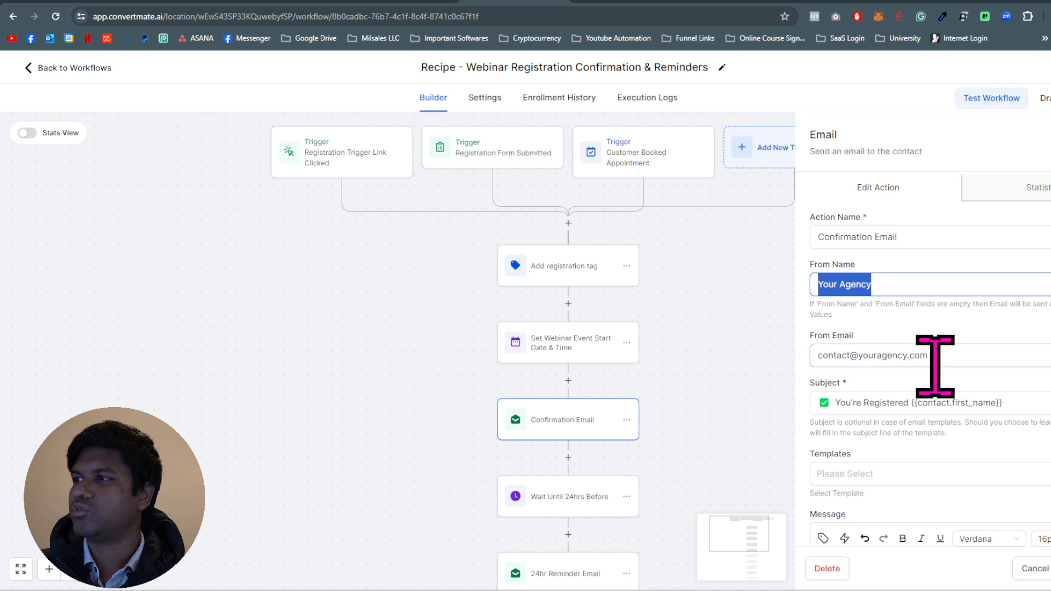
left_click_drag(934, 363, 798, 372)
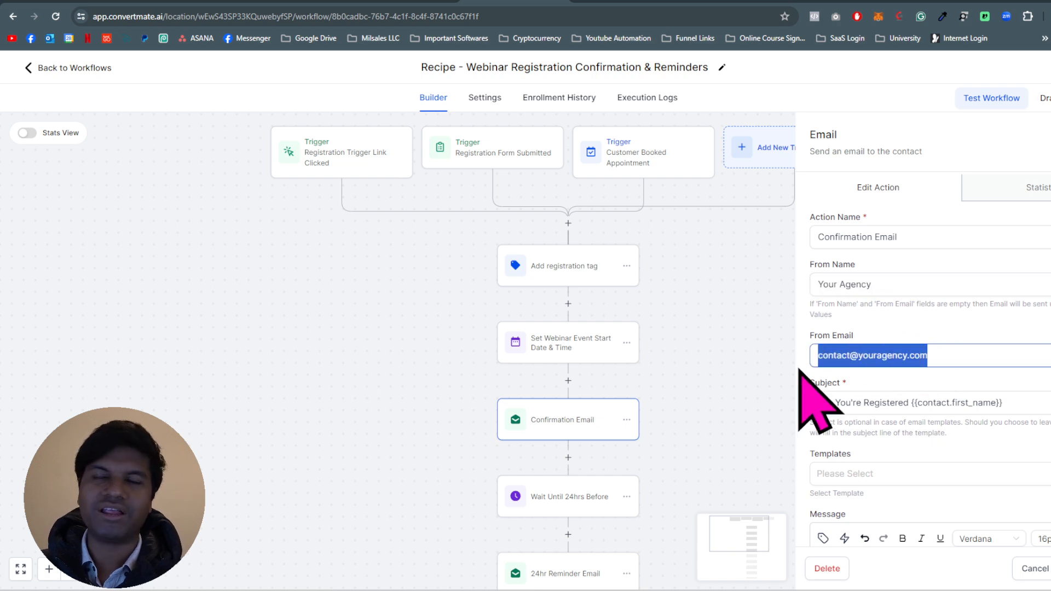
scroll(961, 340, "down", 2)
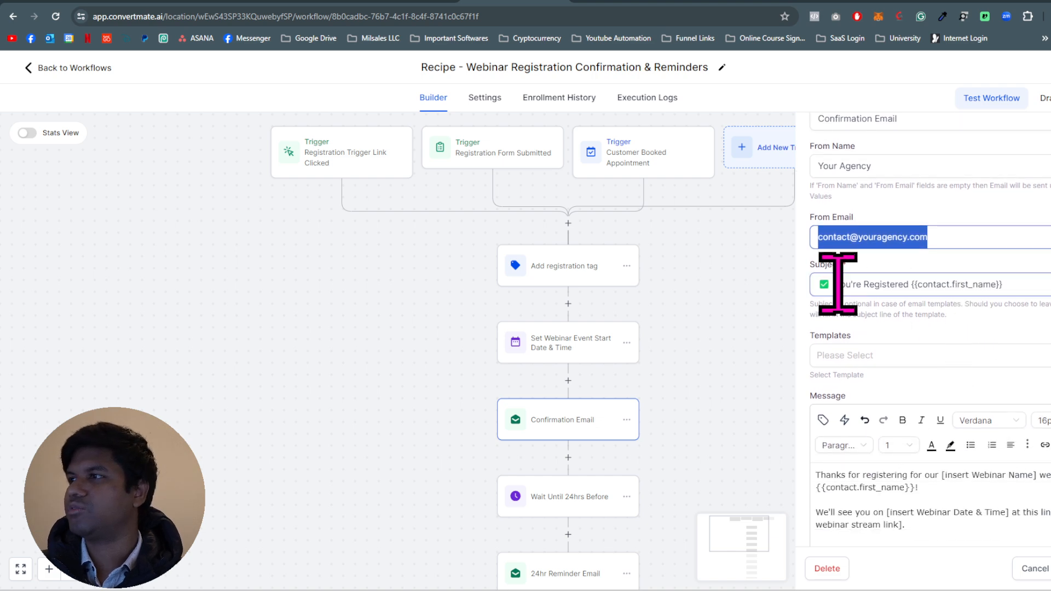
left_click_drag(835, 284, 1009, 286)
scroll(1009, 288, "down", 2)
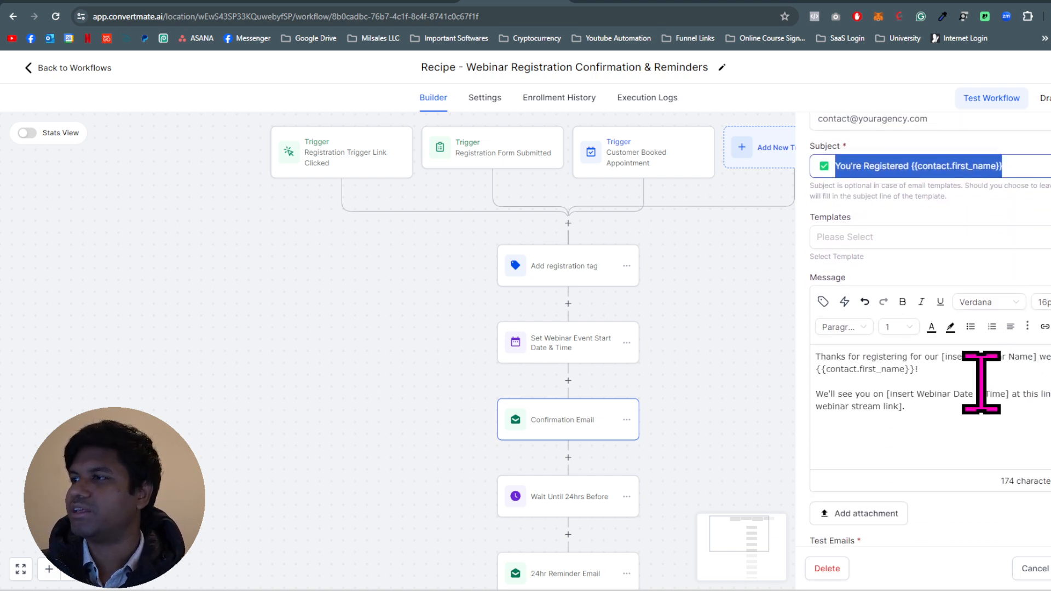
Replace the confirmation email's message with "Hey {{contact.first_name}}," using the contact's First Name custom value.
left_click(959, 398)
left_click_drag(959, 398, 781, 350)
key("BackSpace")
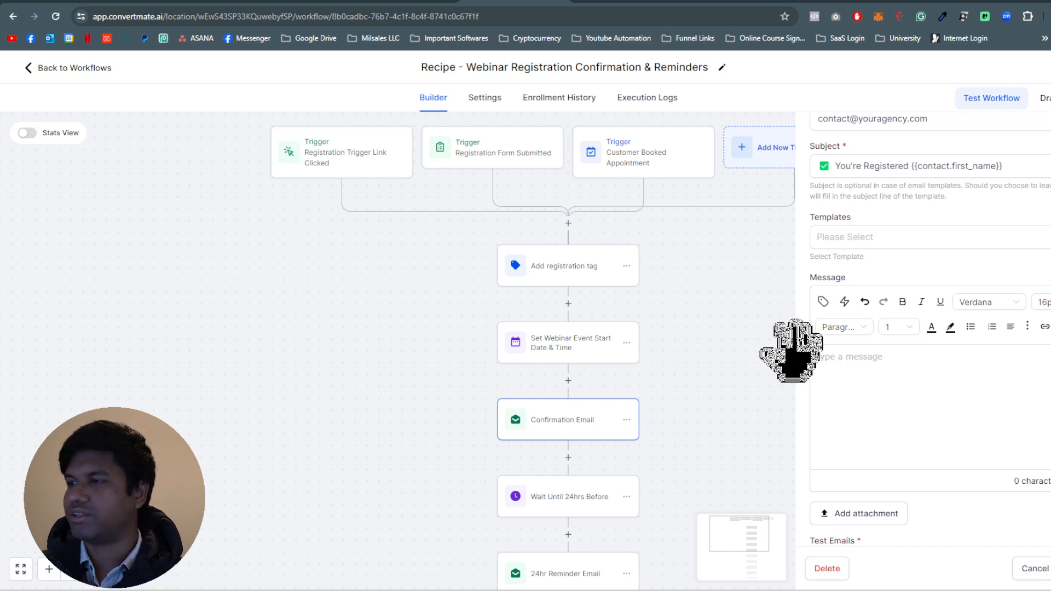
type("Hey")
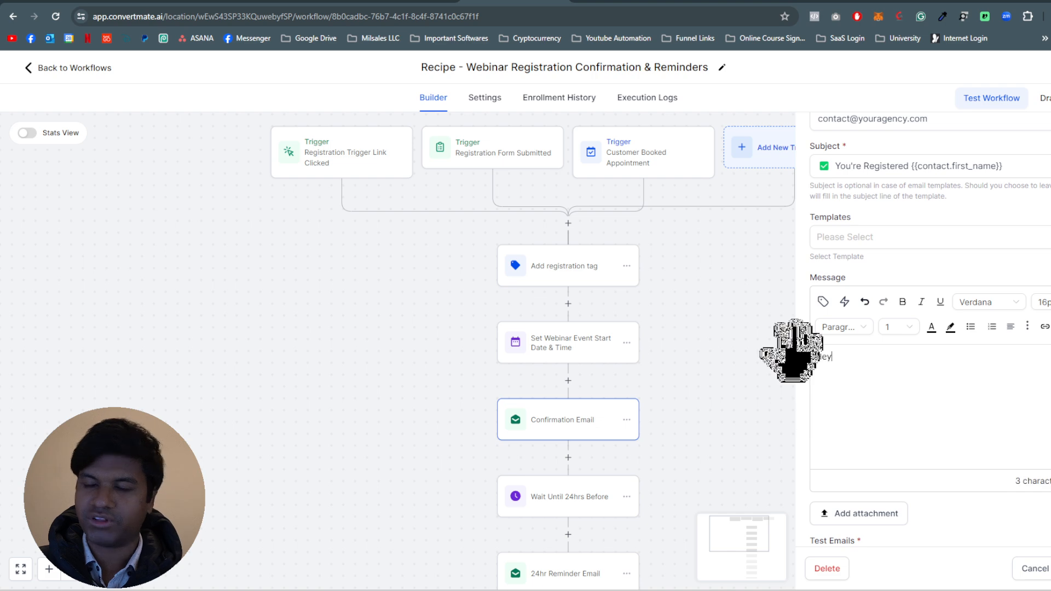
left_click(823, 301)
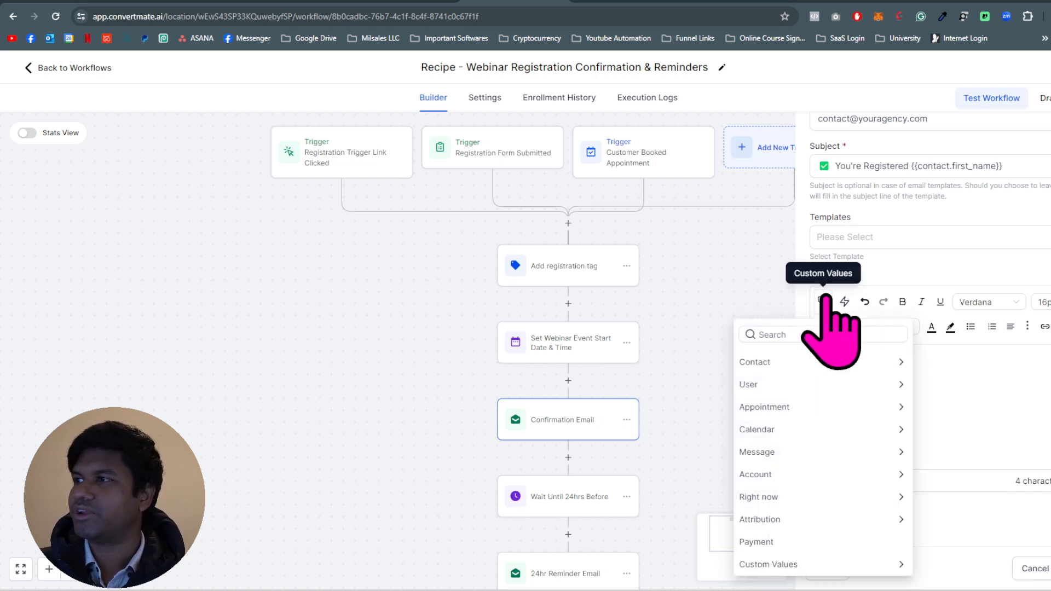
left_click(786, 361)
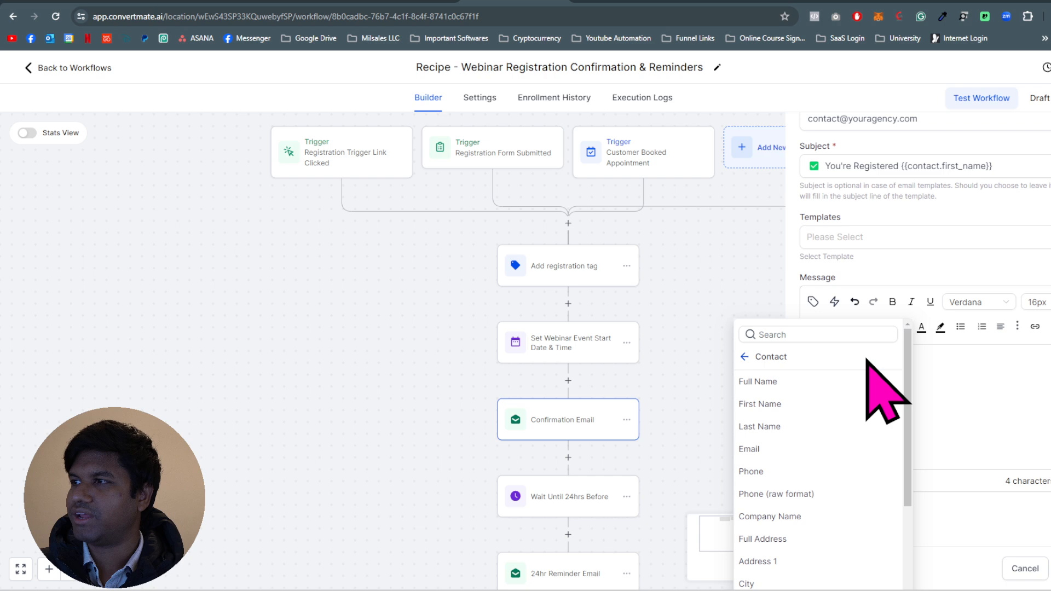
left_click(788, 404)
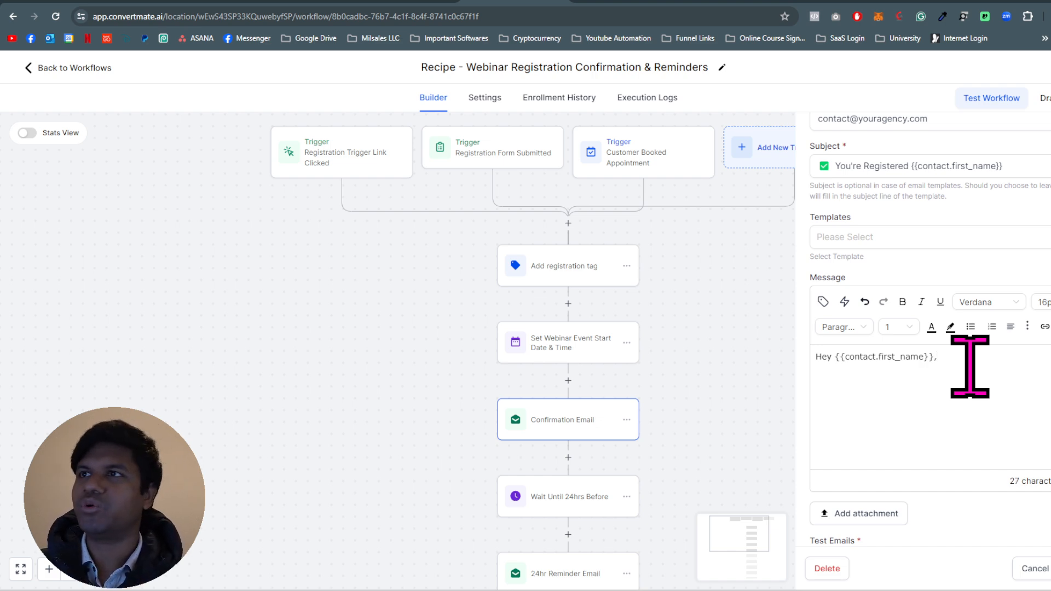
left_click(709, 382)
Inspect the timing settings of the Wait Until 24hrs Before action.
scroll(706, 416, "down", 2)
left_click(566, 410)
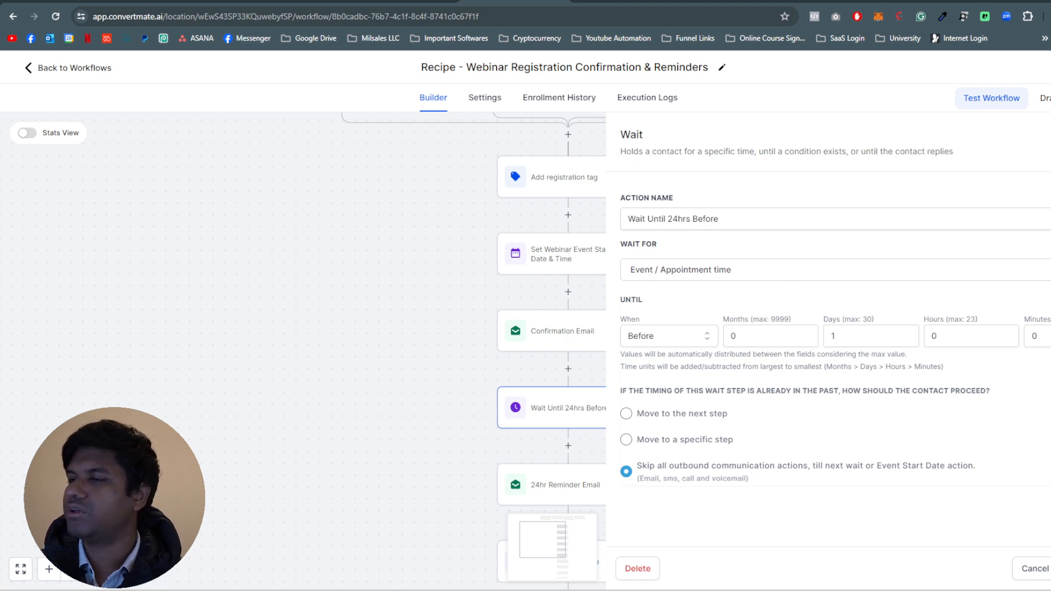
key("Escape")
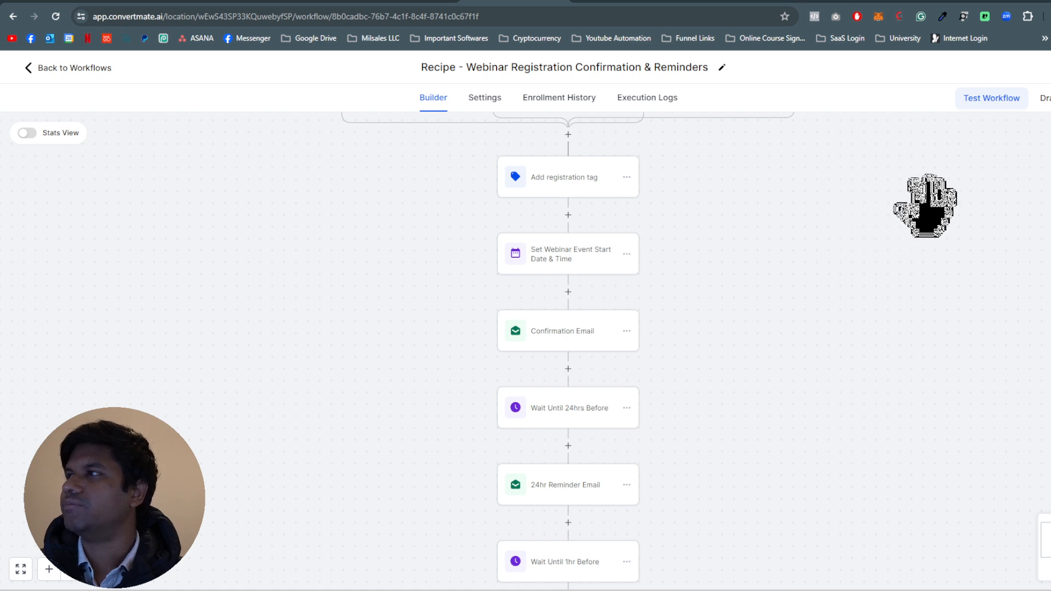
Delete the Set Webinar Event Start Date & Time action from the workflow.
scroll(921, 203, "up", 2)
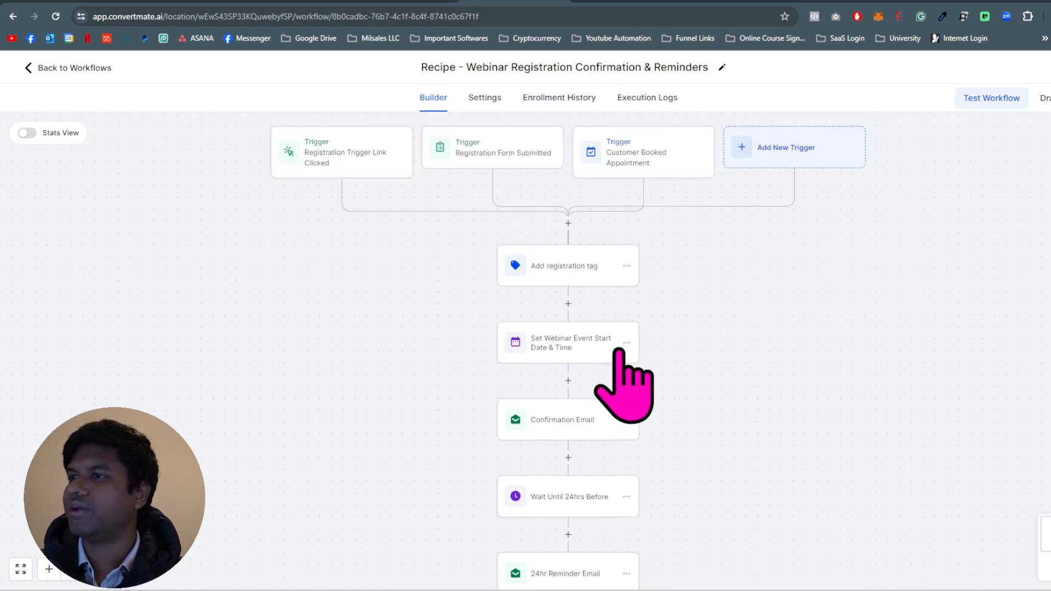
left_click(572, 345)
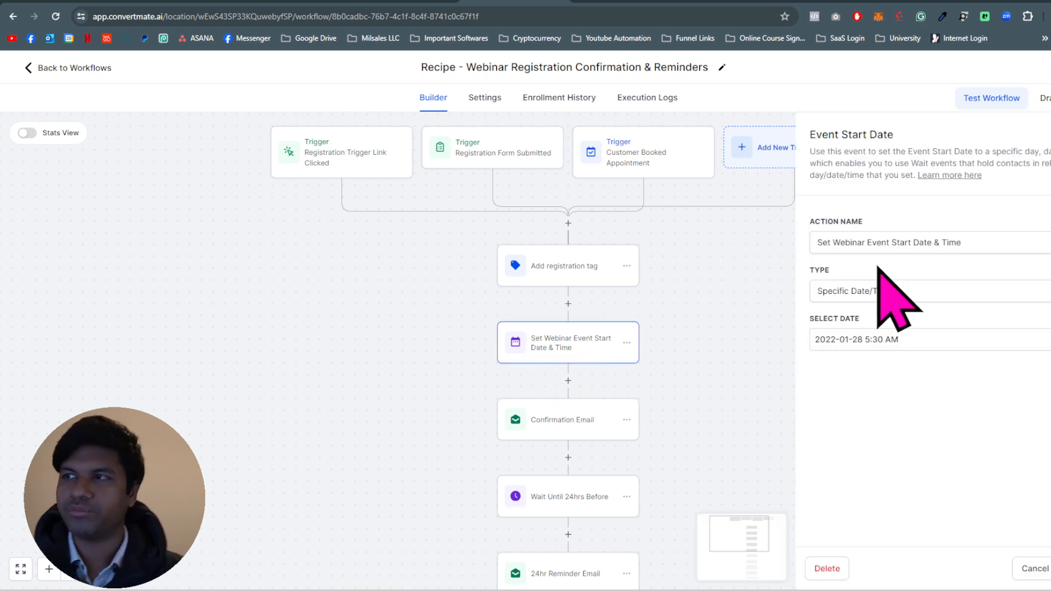
left_click(842, 572)
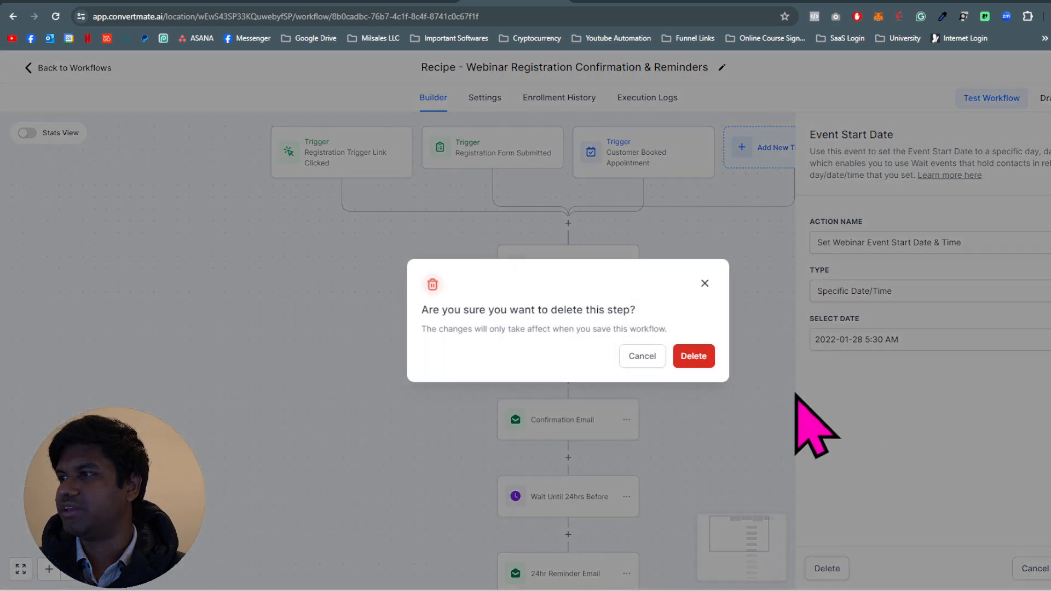
left_click(695, 355)
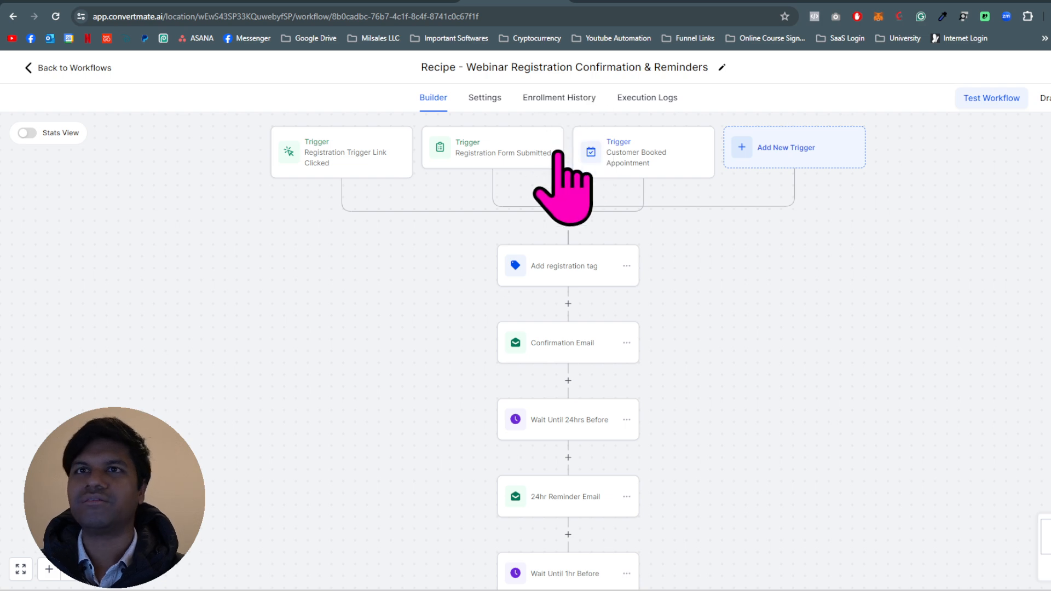
Look over the workflow settings, and return to the workflow list while discarding the unsaved changes.
left_click(472, 99)
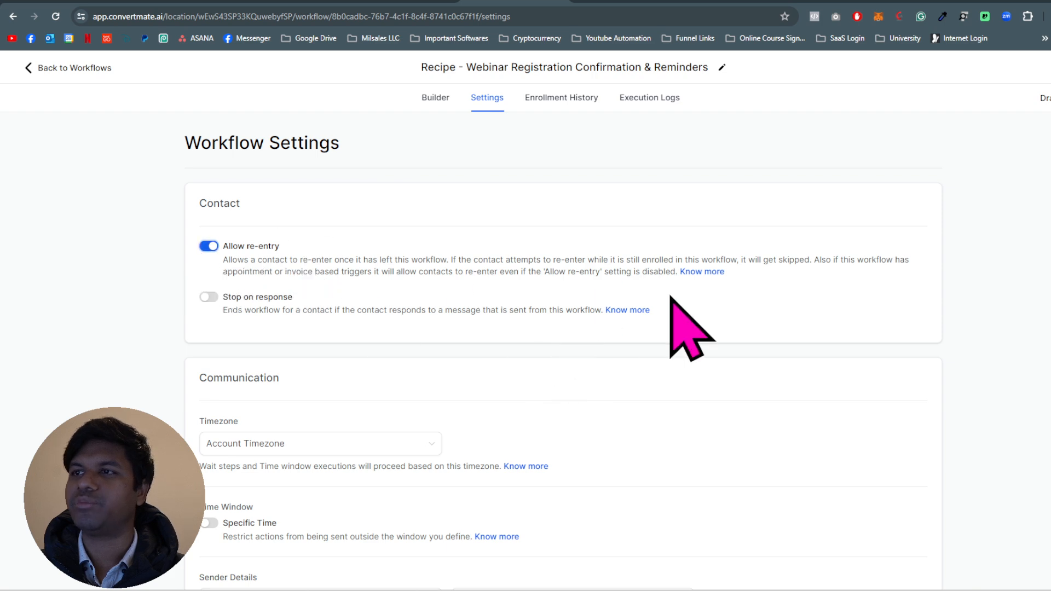
left_click(435, 99)
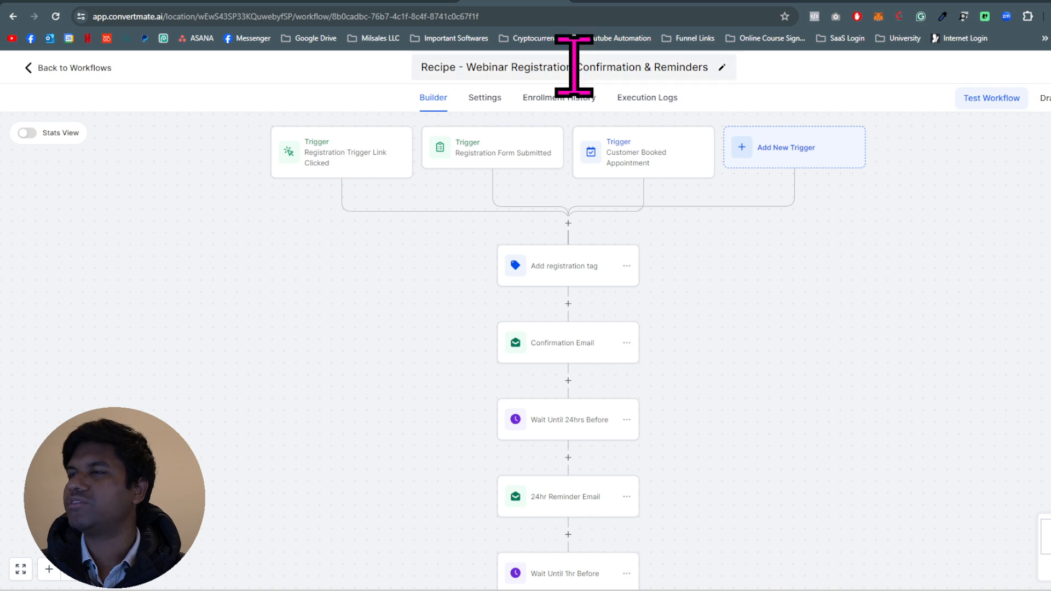
left_click(64, 74)
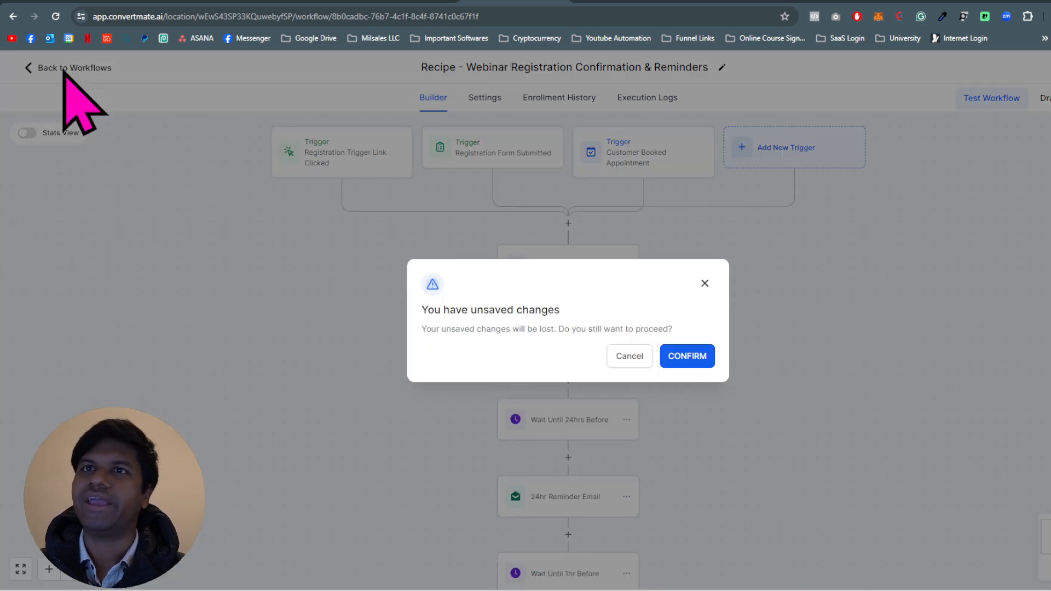
left_click(696, 355)
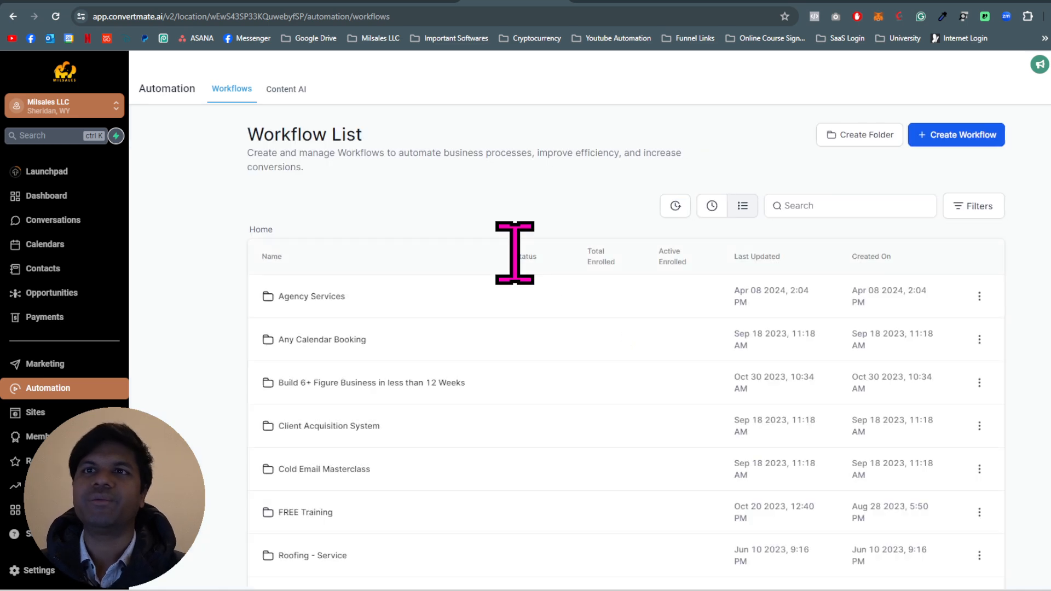